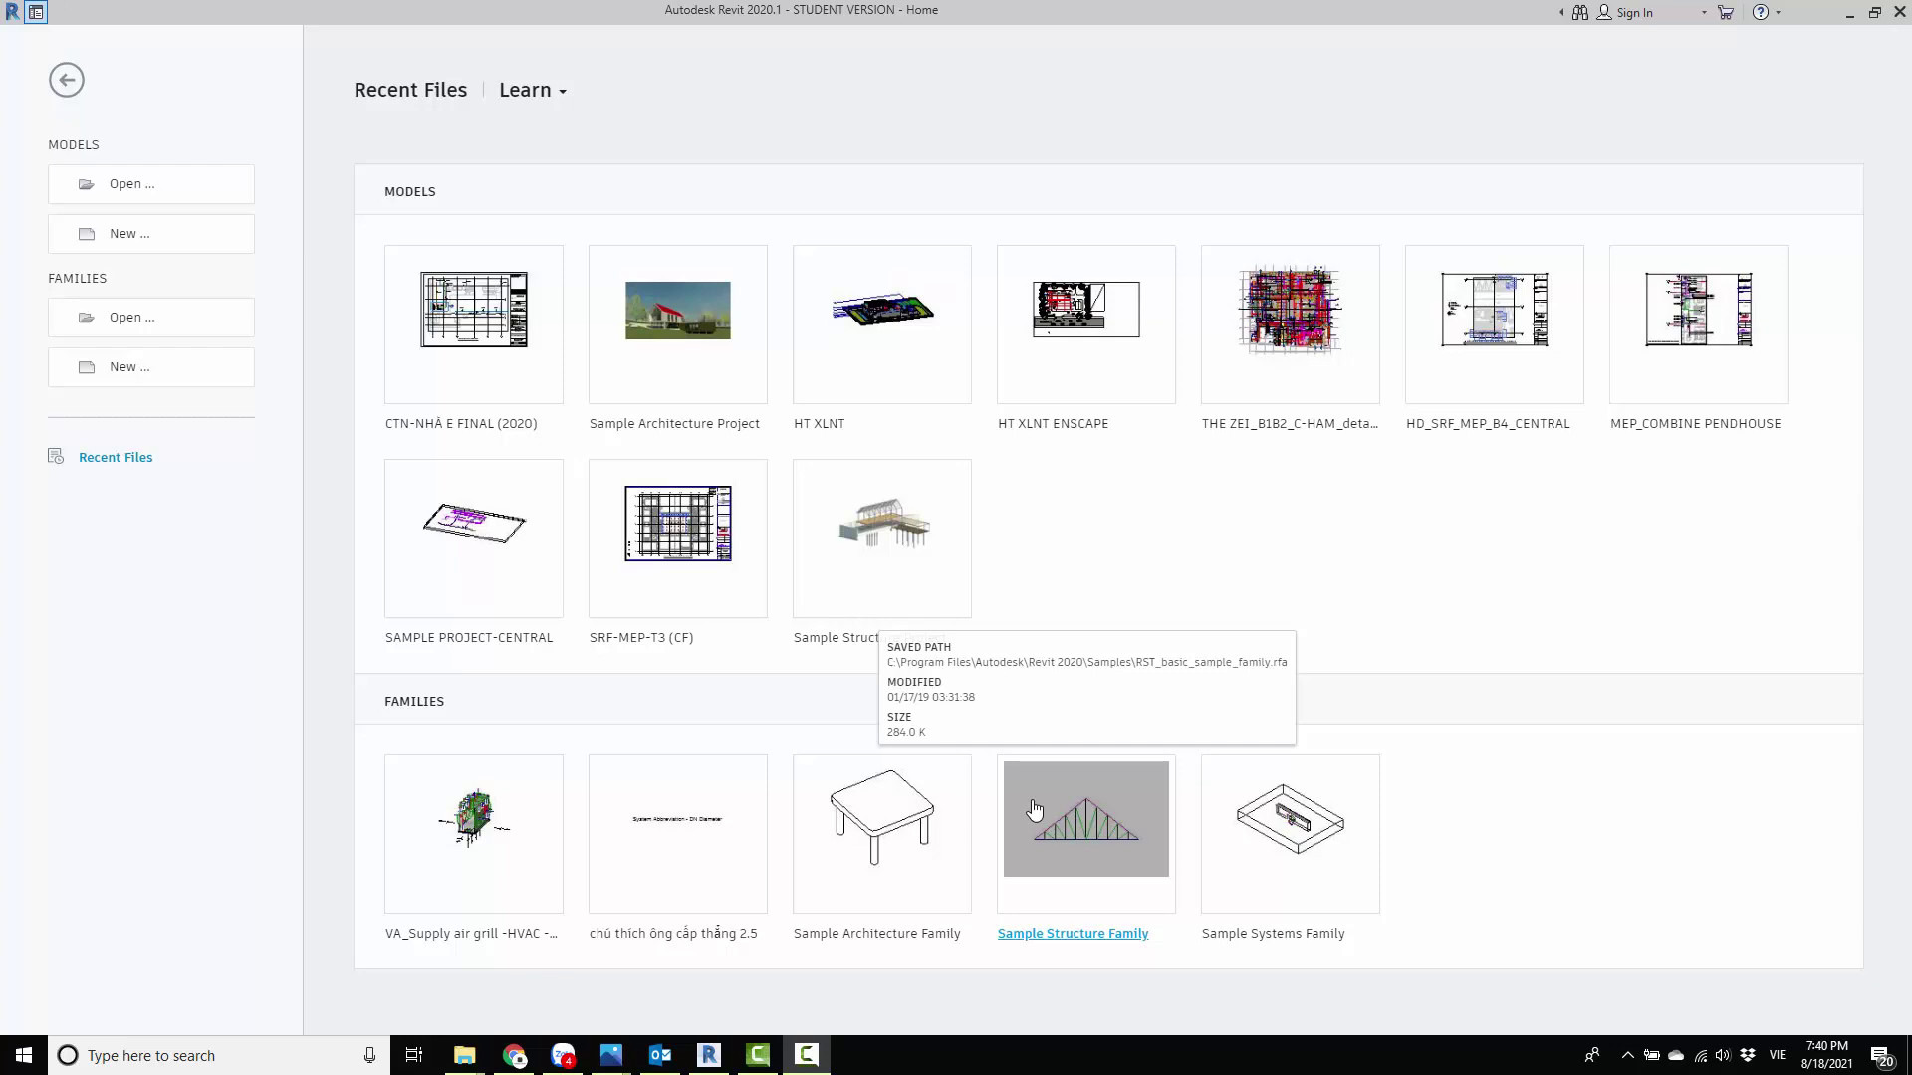
Step: Open the recent model CTN-NHÀ E FINAL (2020) from the Revit Home page
click(403, 325)
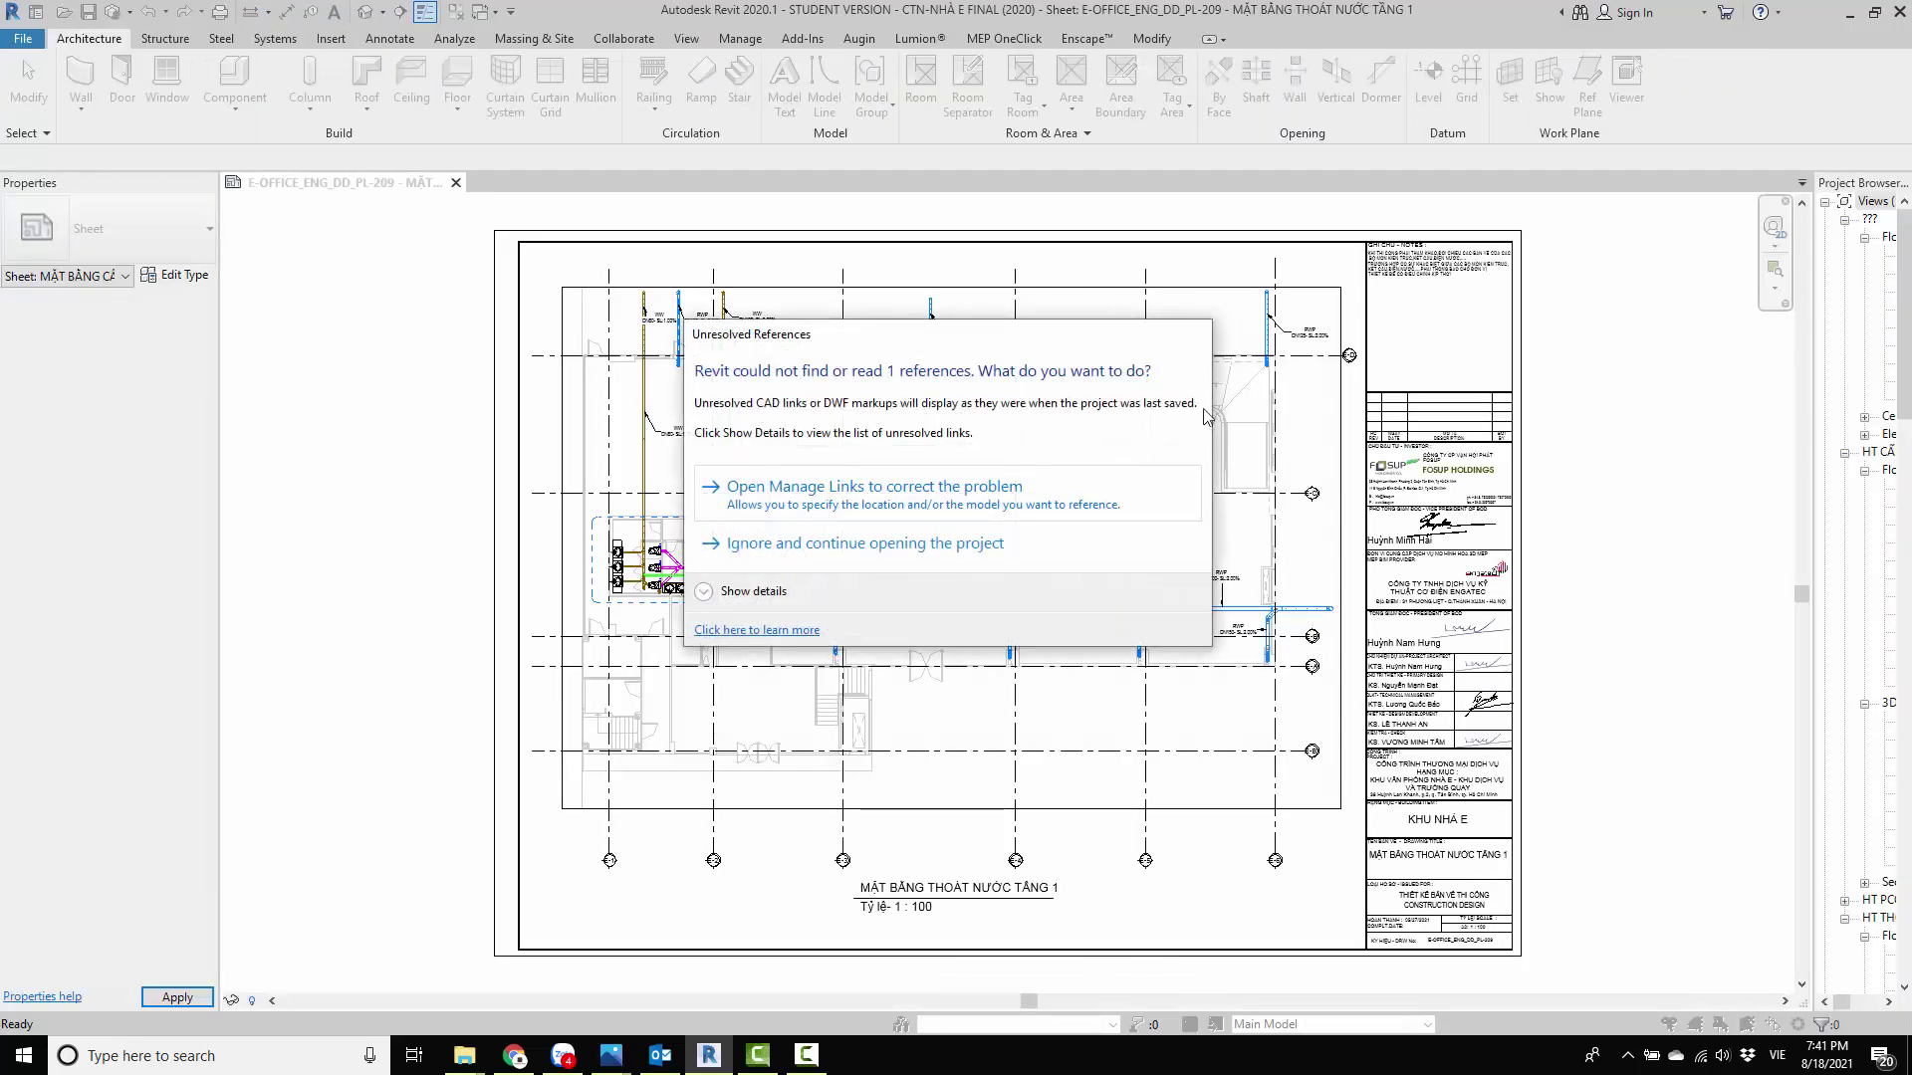
Step: Ignore the unresolved link and continue opening the project
click(976, 544)
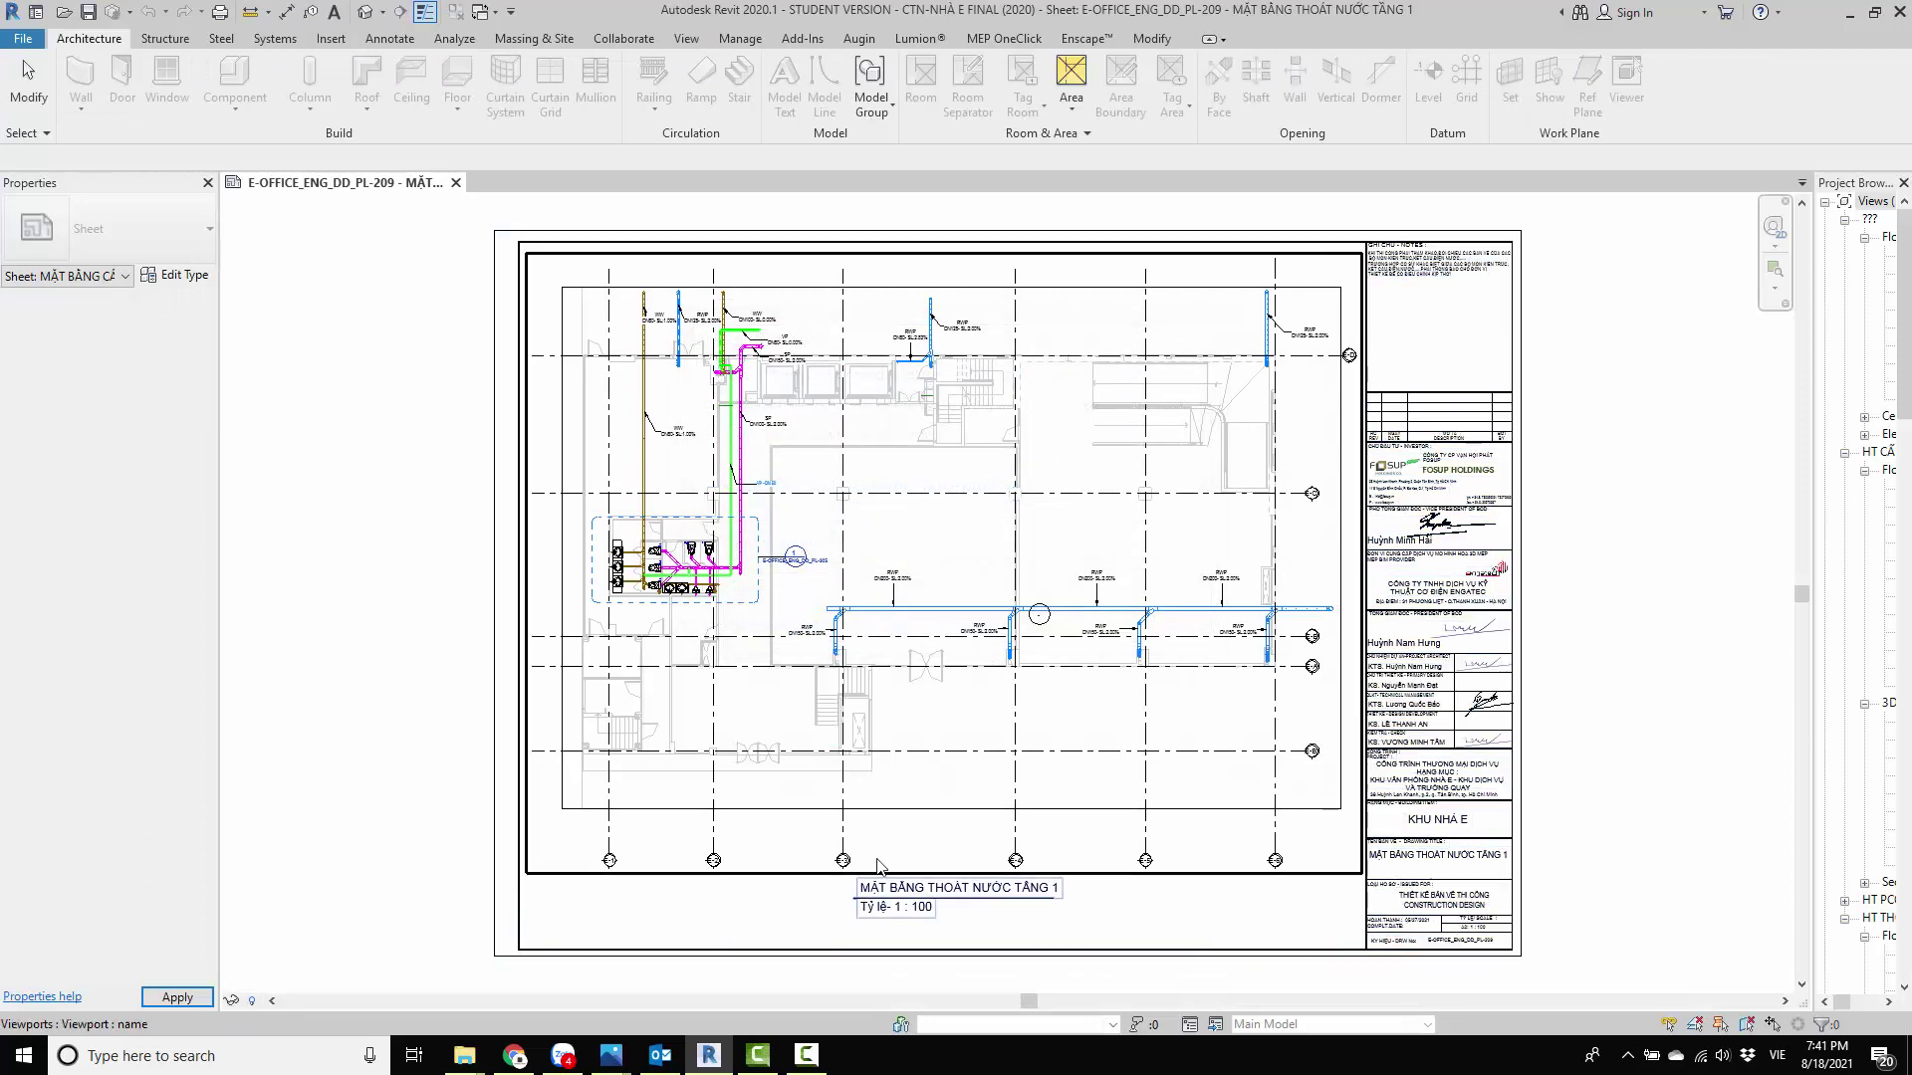
scroll(1241, 921, up, 1)
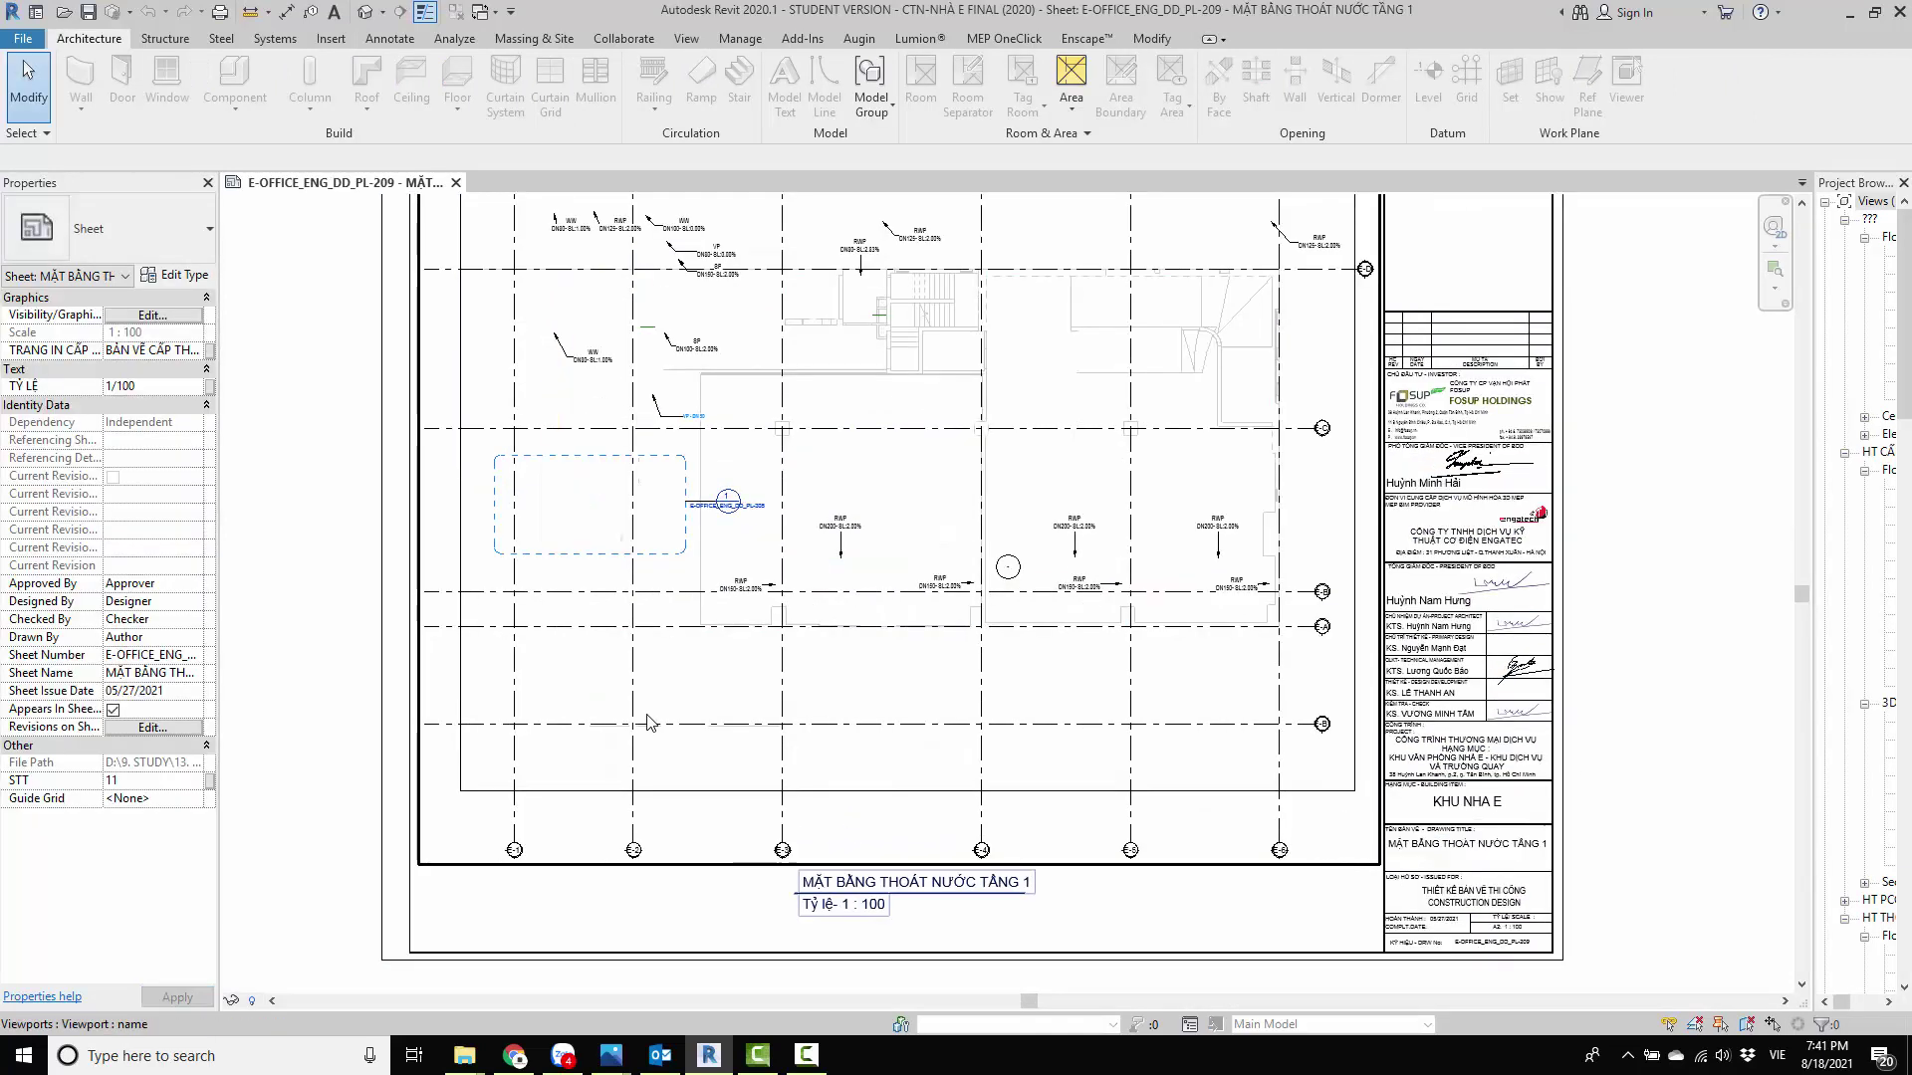
middle_drag(579, 484, 597, 446)
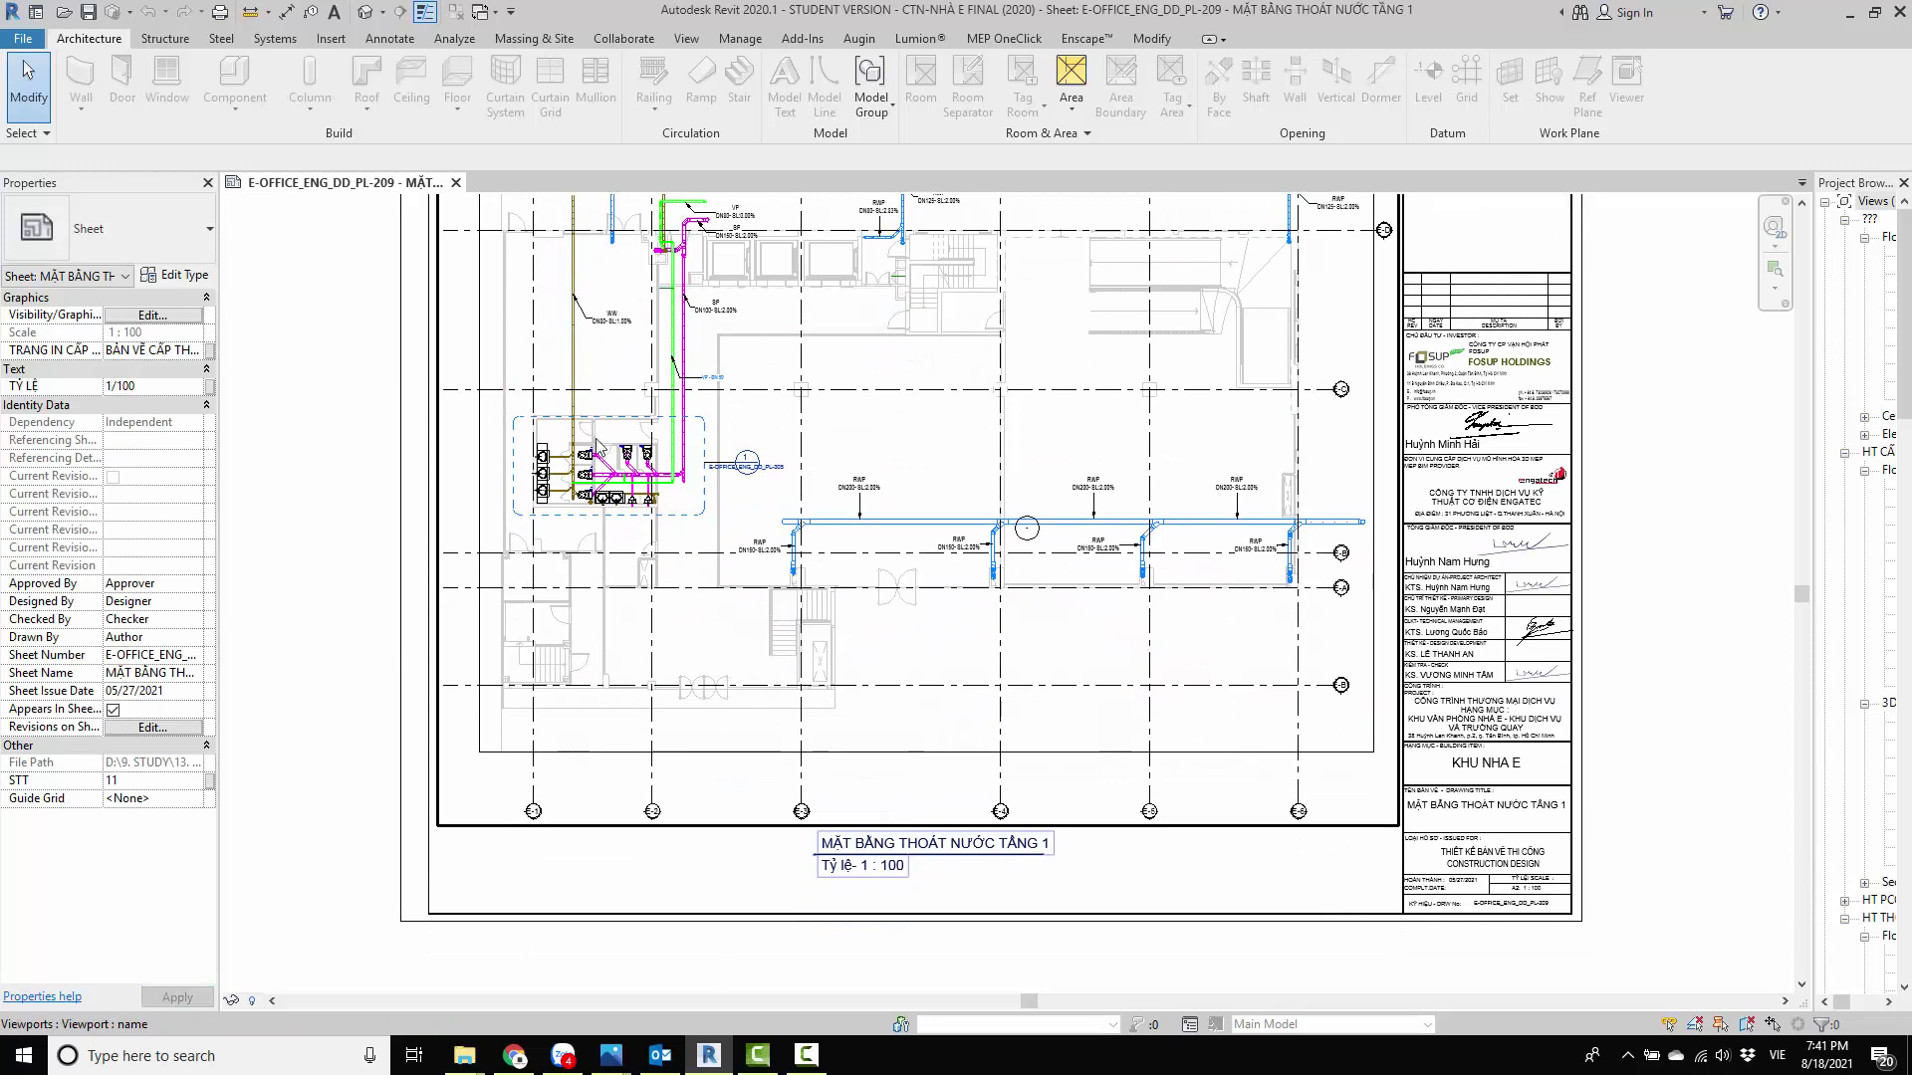
scroll(980, 687, down, 2)
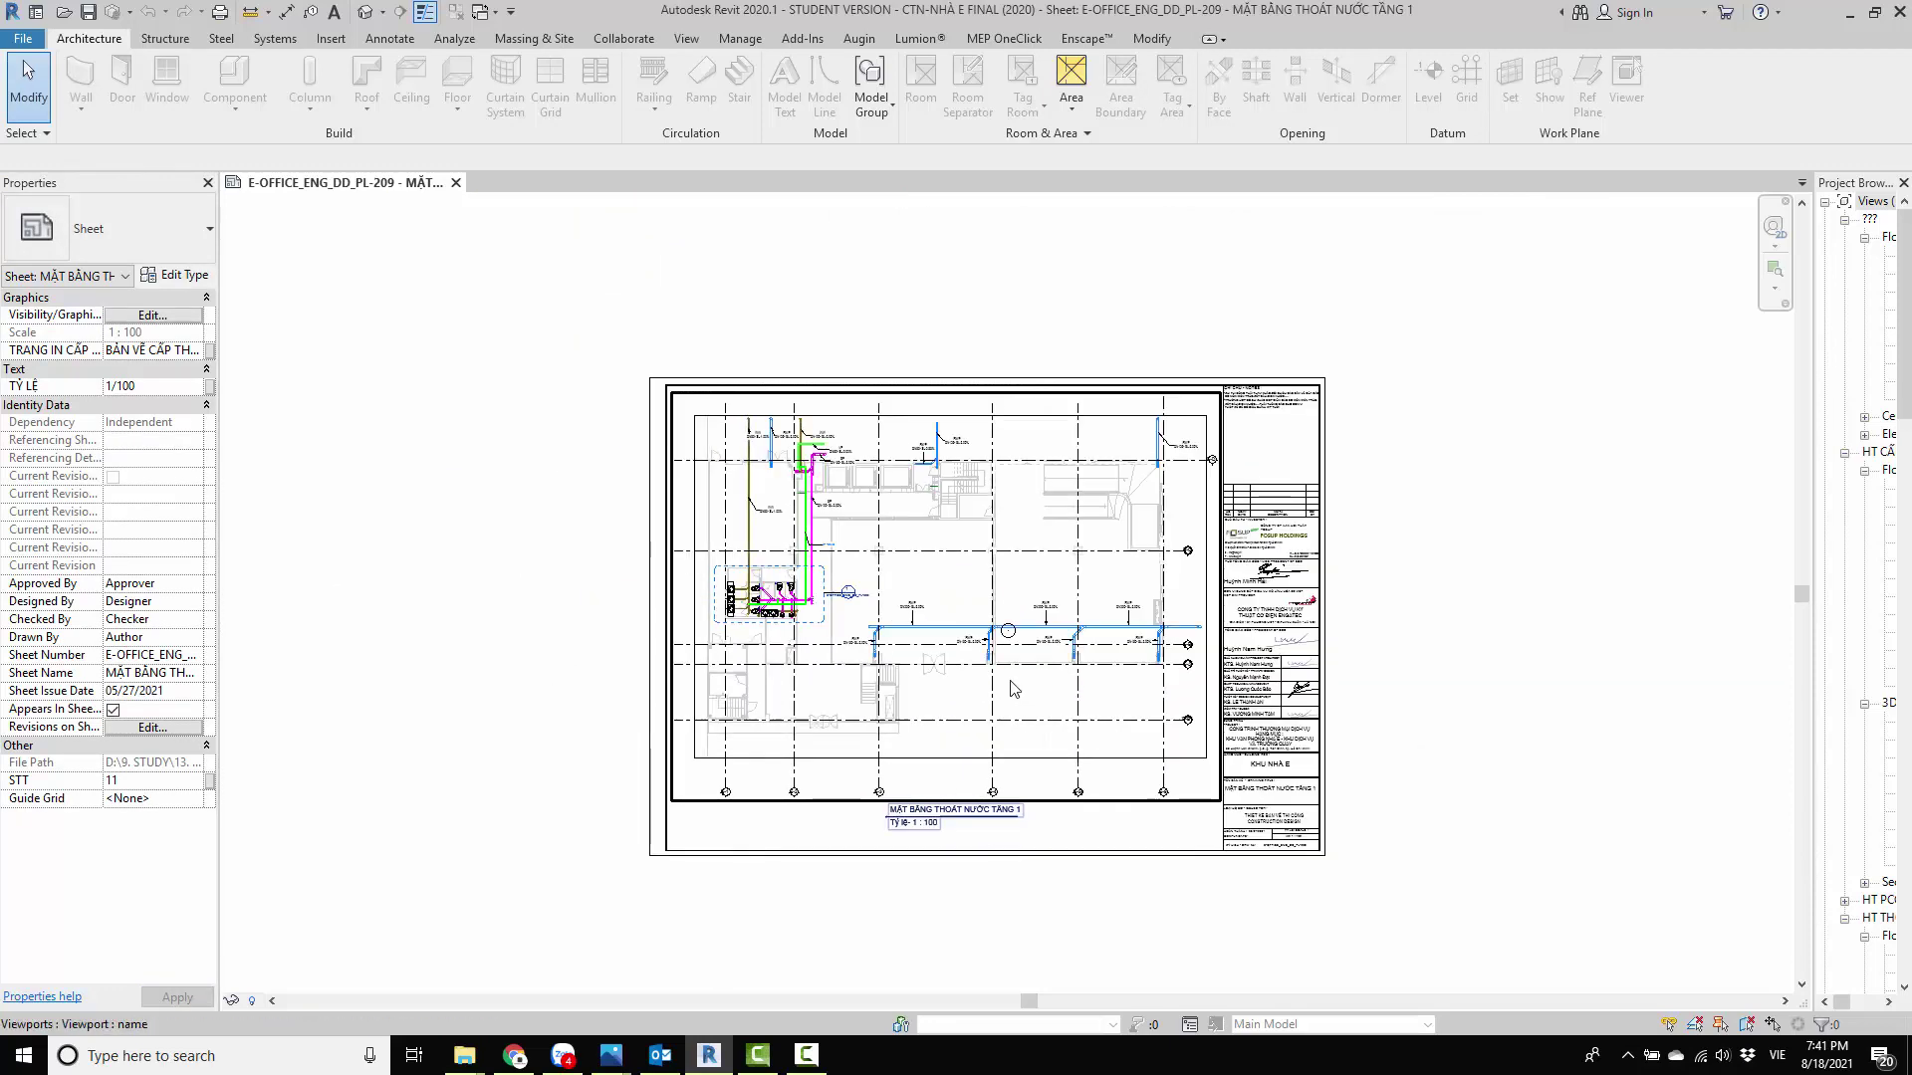
scroll(976, 687, up, 1)
middle_drag(979, 689, 1024, 698)
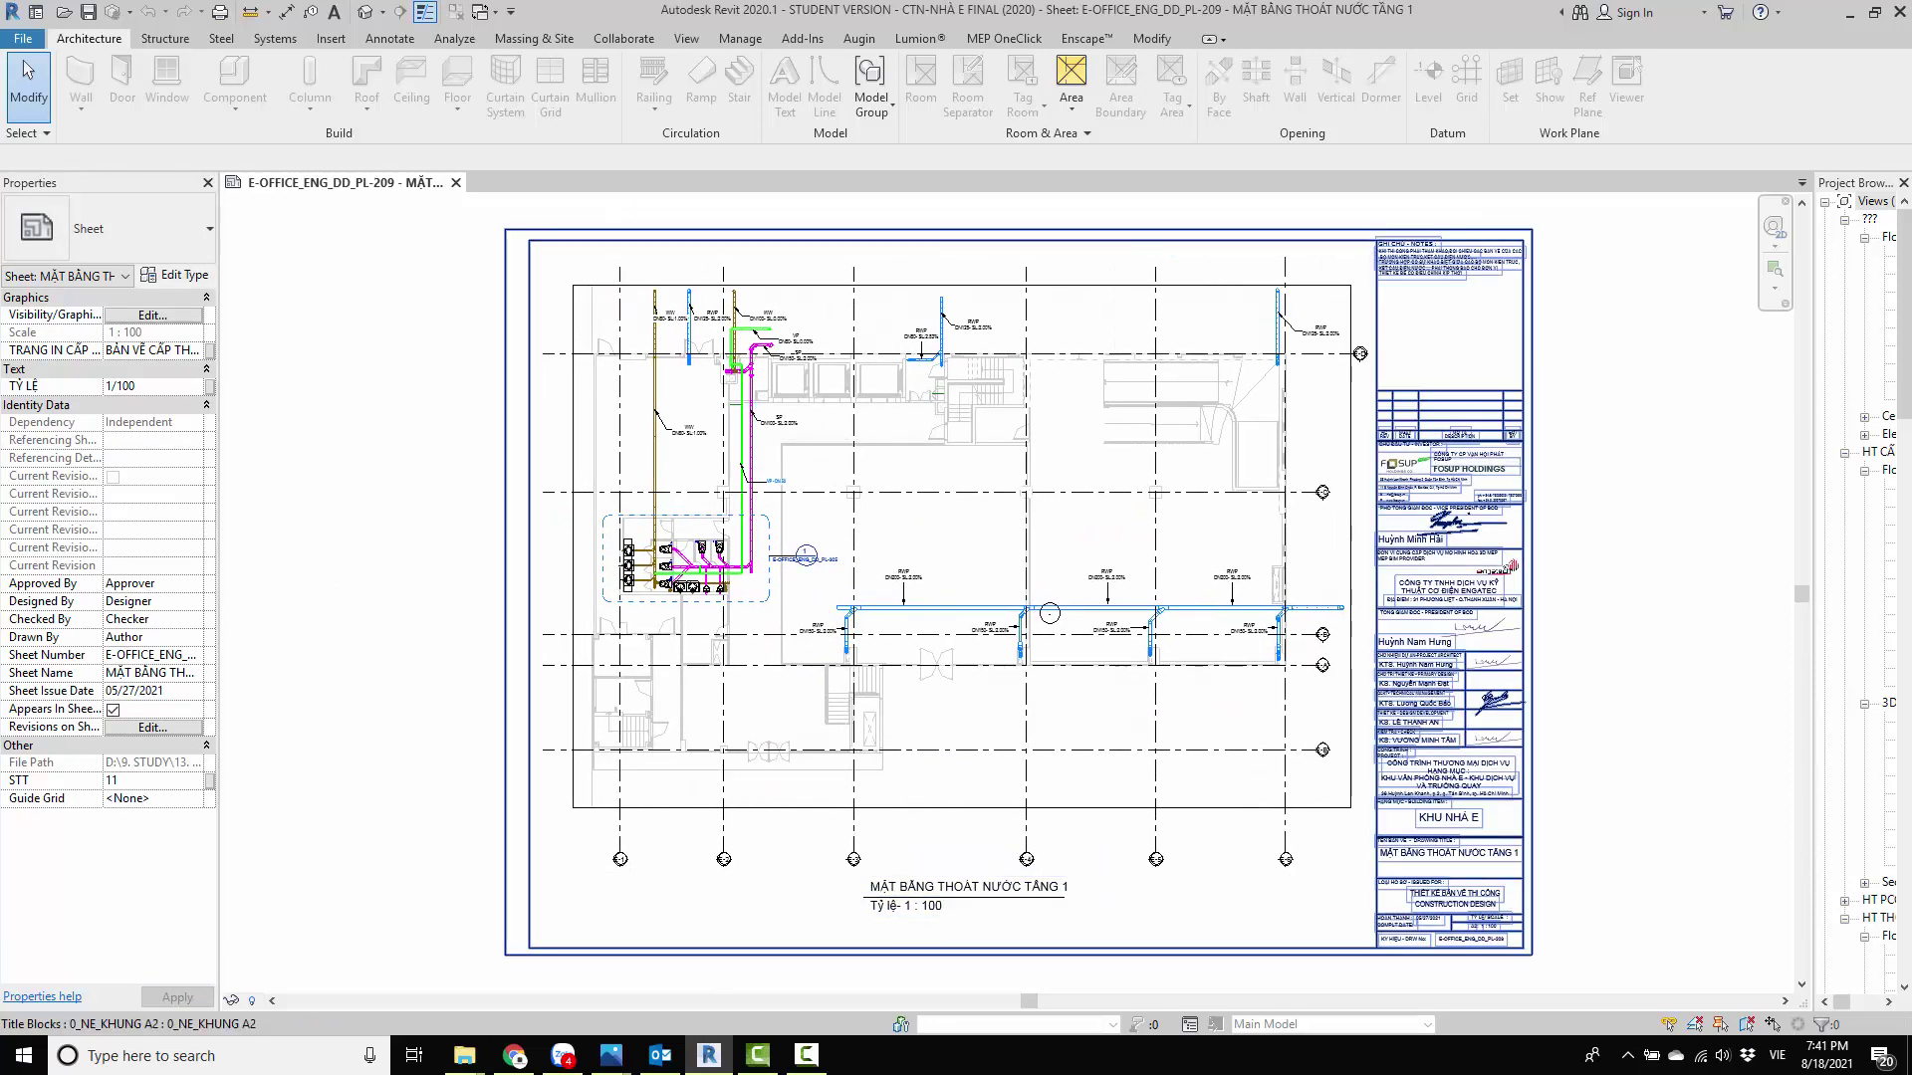
Step: Pan and zoom to frame the first-floor drainage plan on sheet E-OFFICE_ENG_DD_PL-209
scroll(1012, 815, up, 2)
scroll(1012, 815, down, 3)
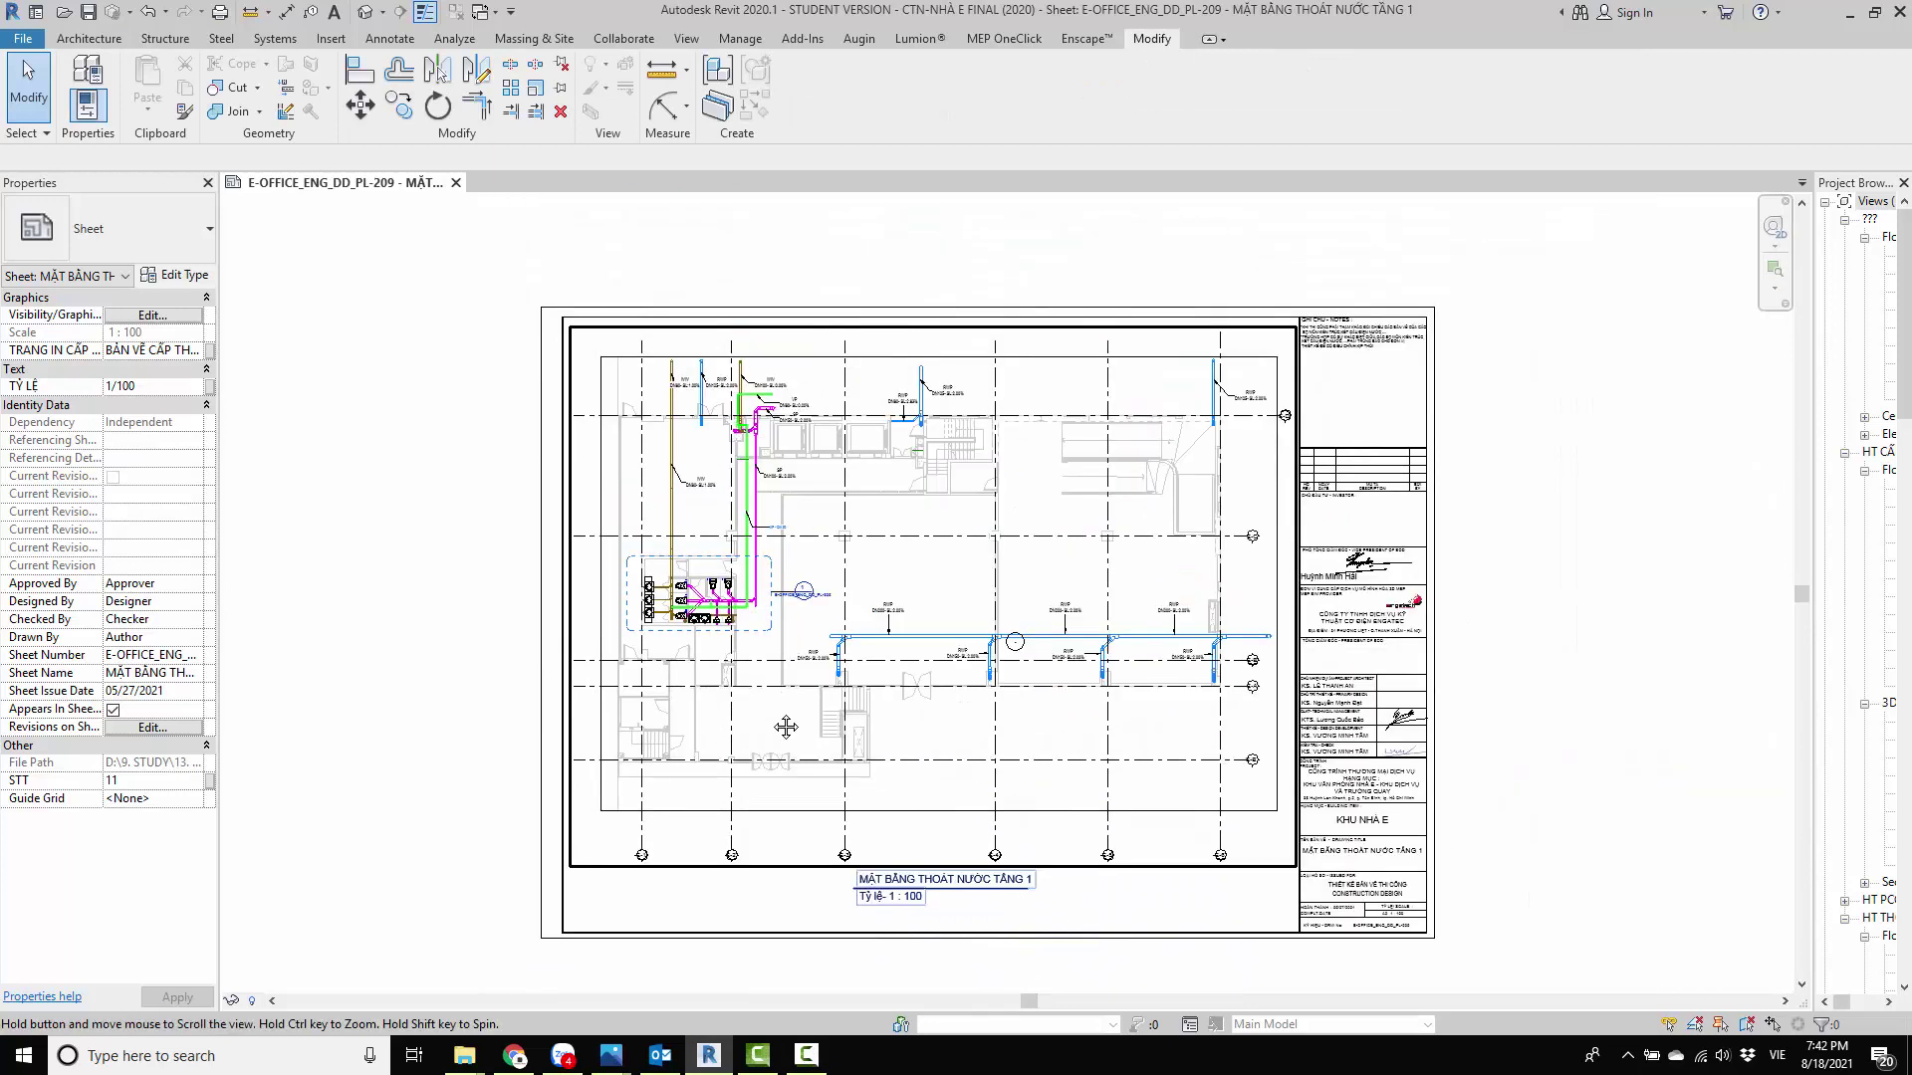
scroll(673, 570, down, 1)
scroll(673, 569, up, 2)
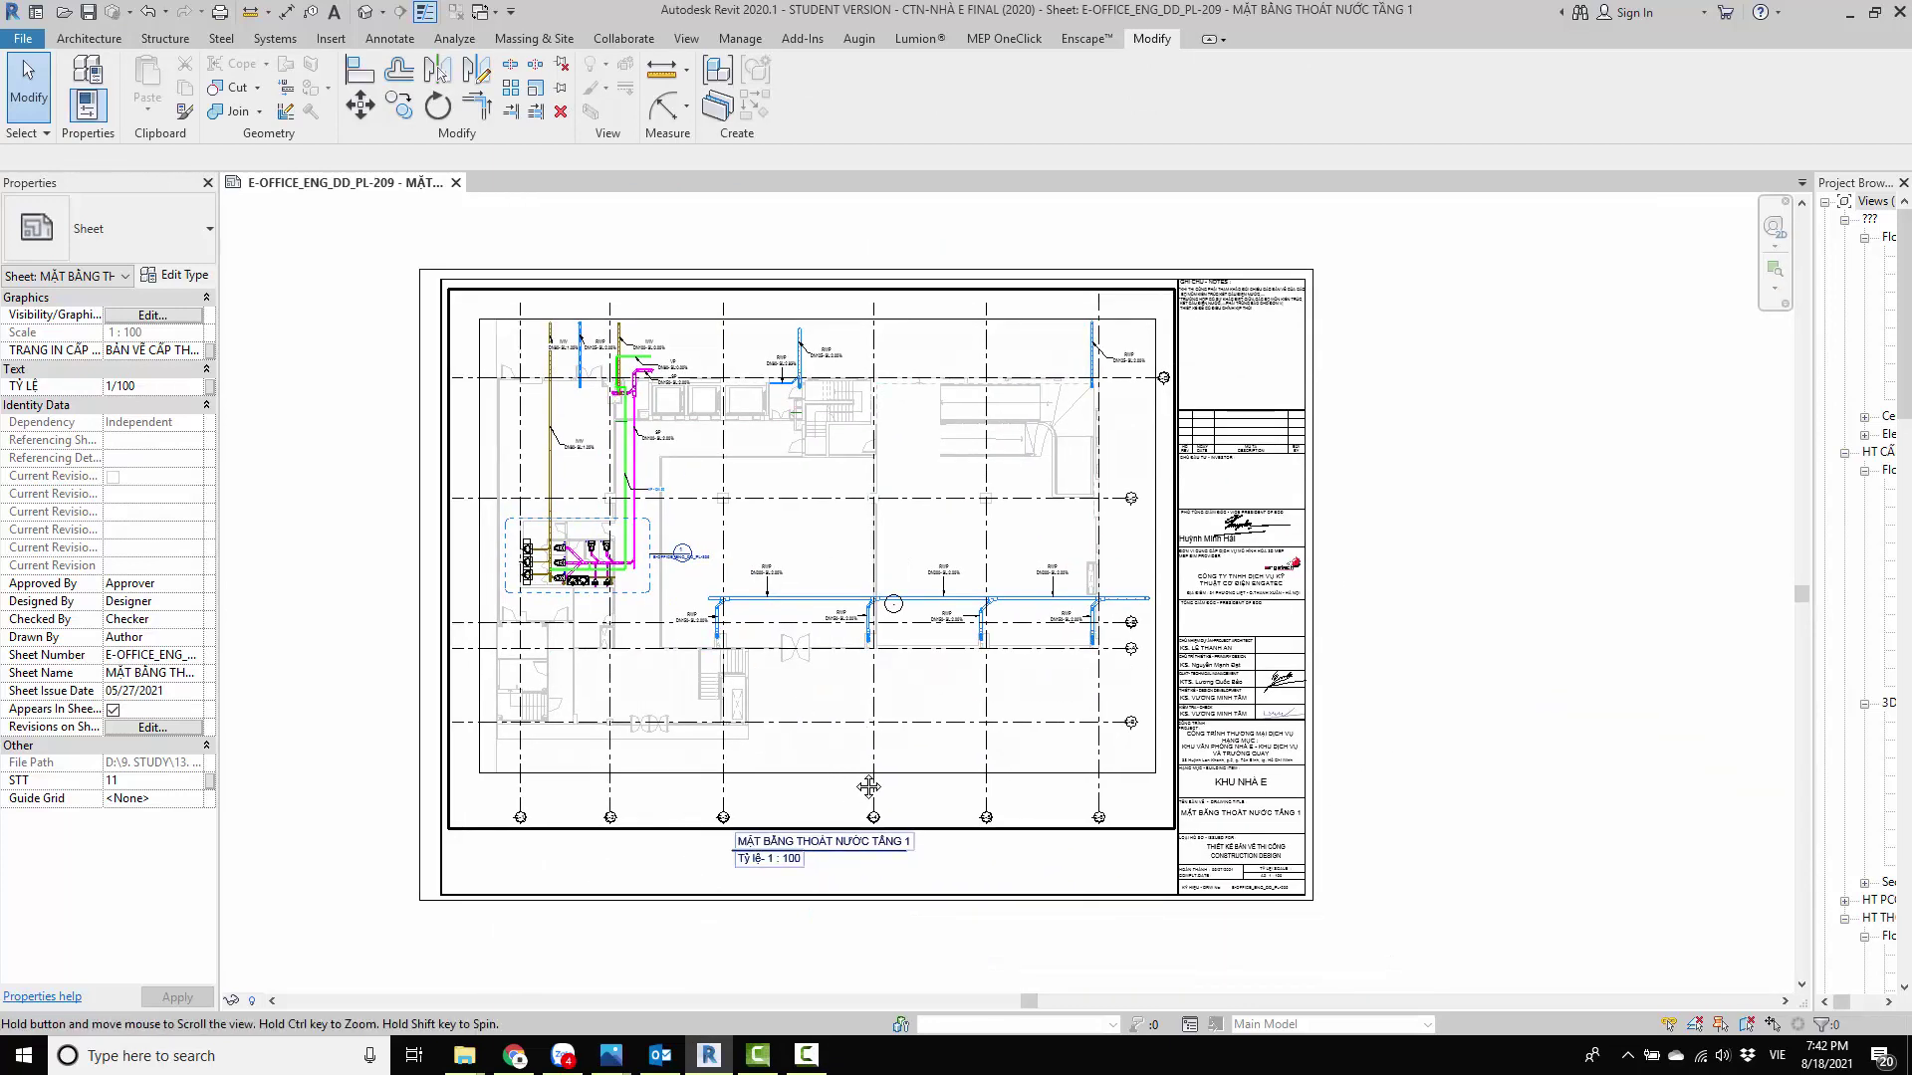
scroll(673, 569, down, 1)
scroll(732, 545, up, 1)
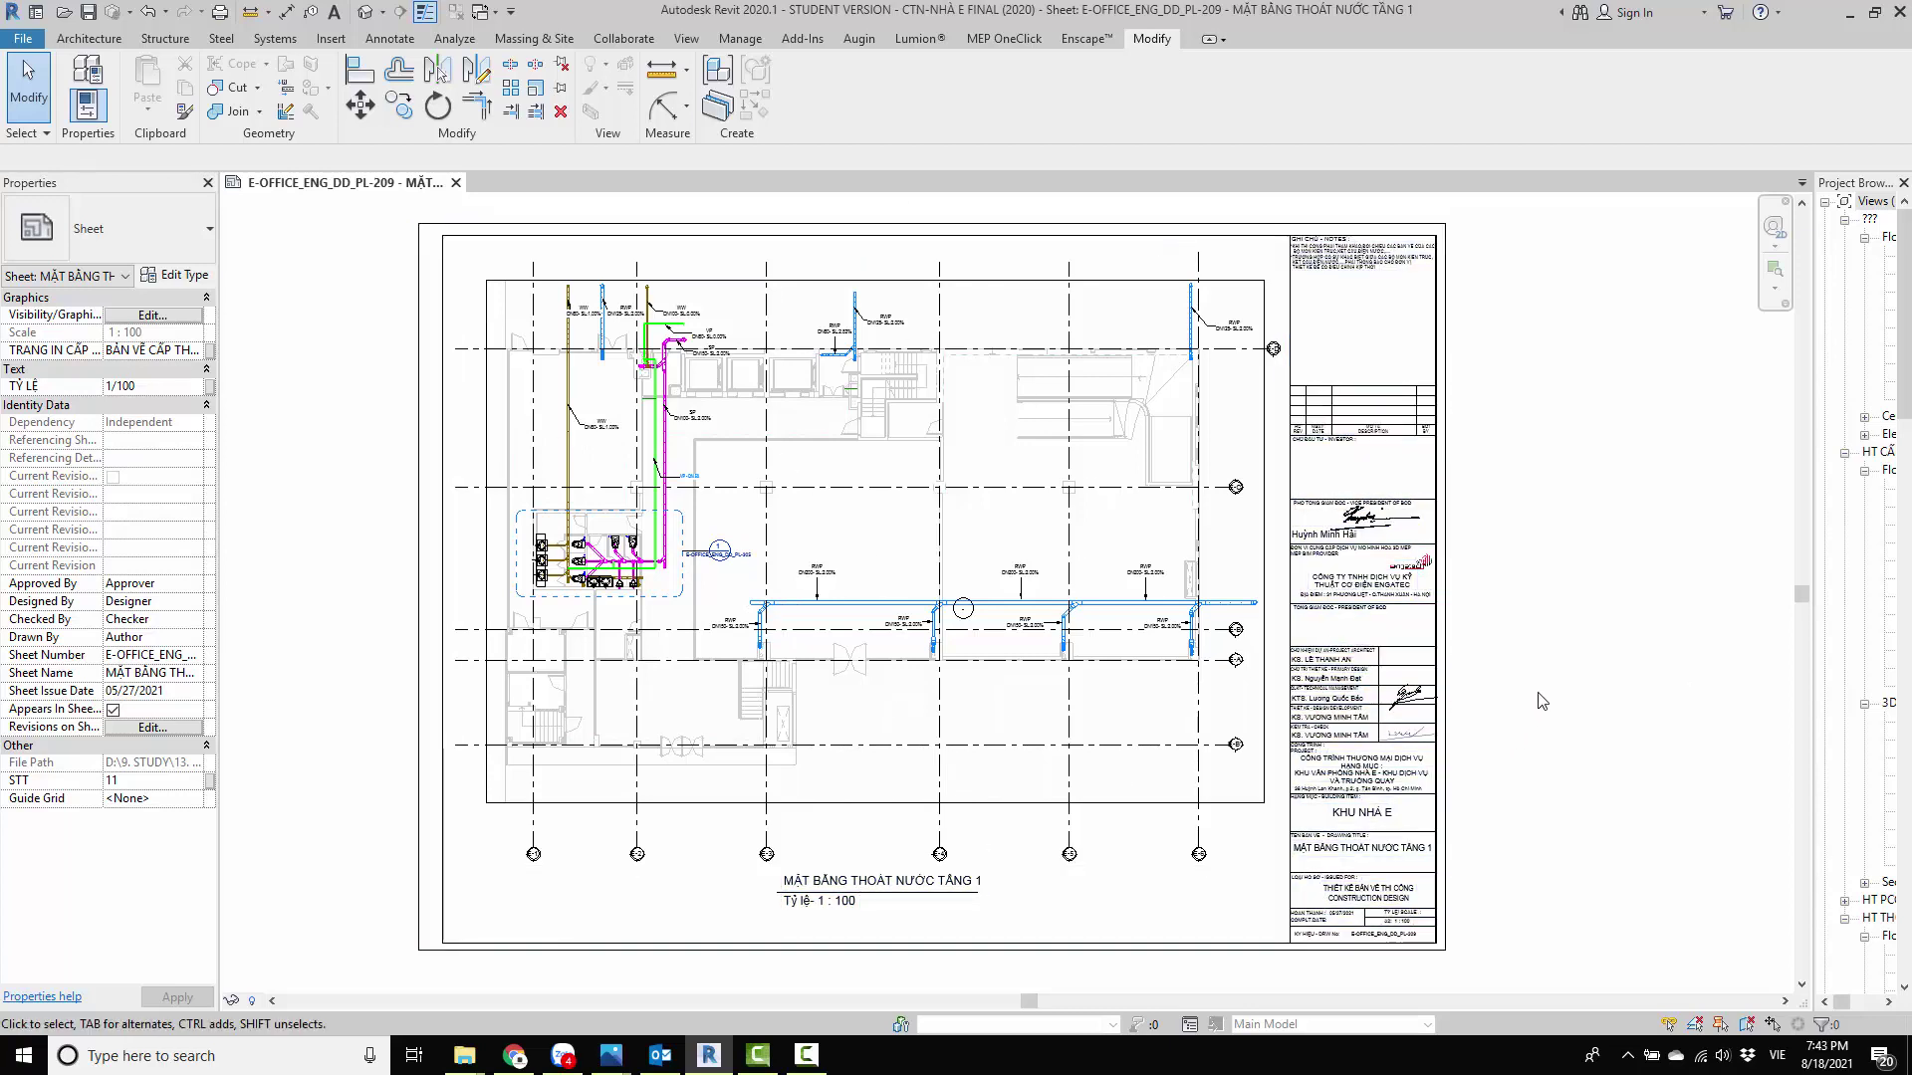
middle_drag(1057, 717, 1090, 663)
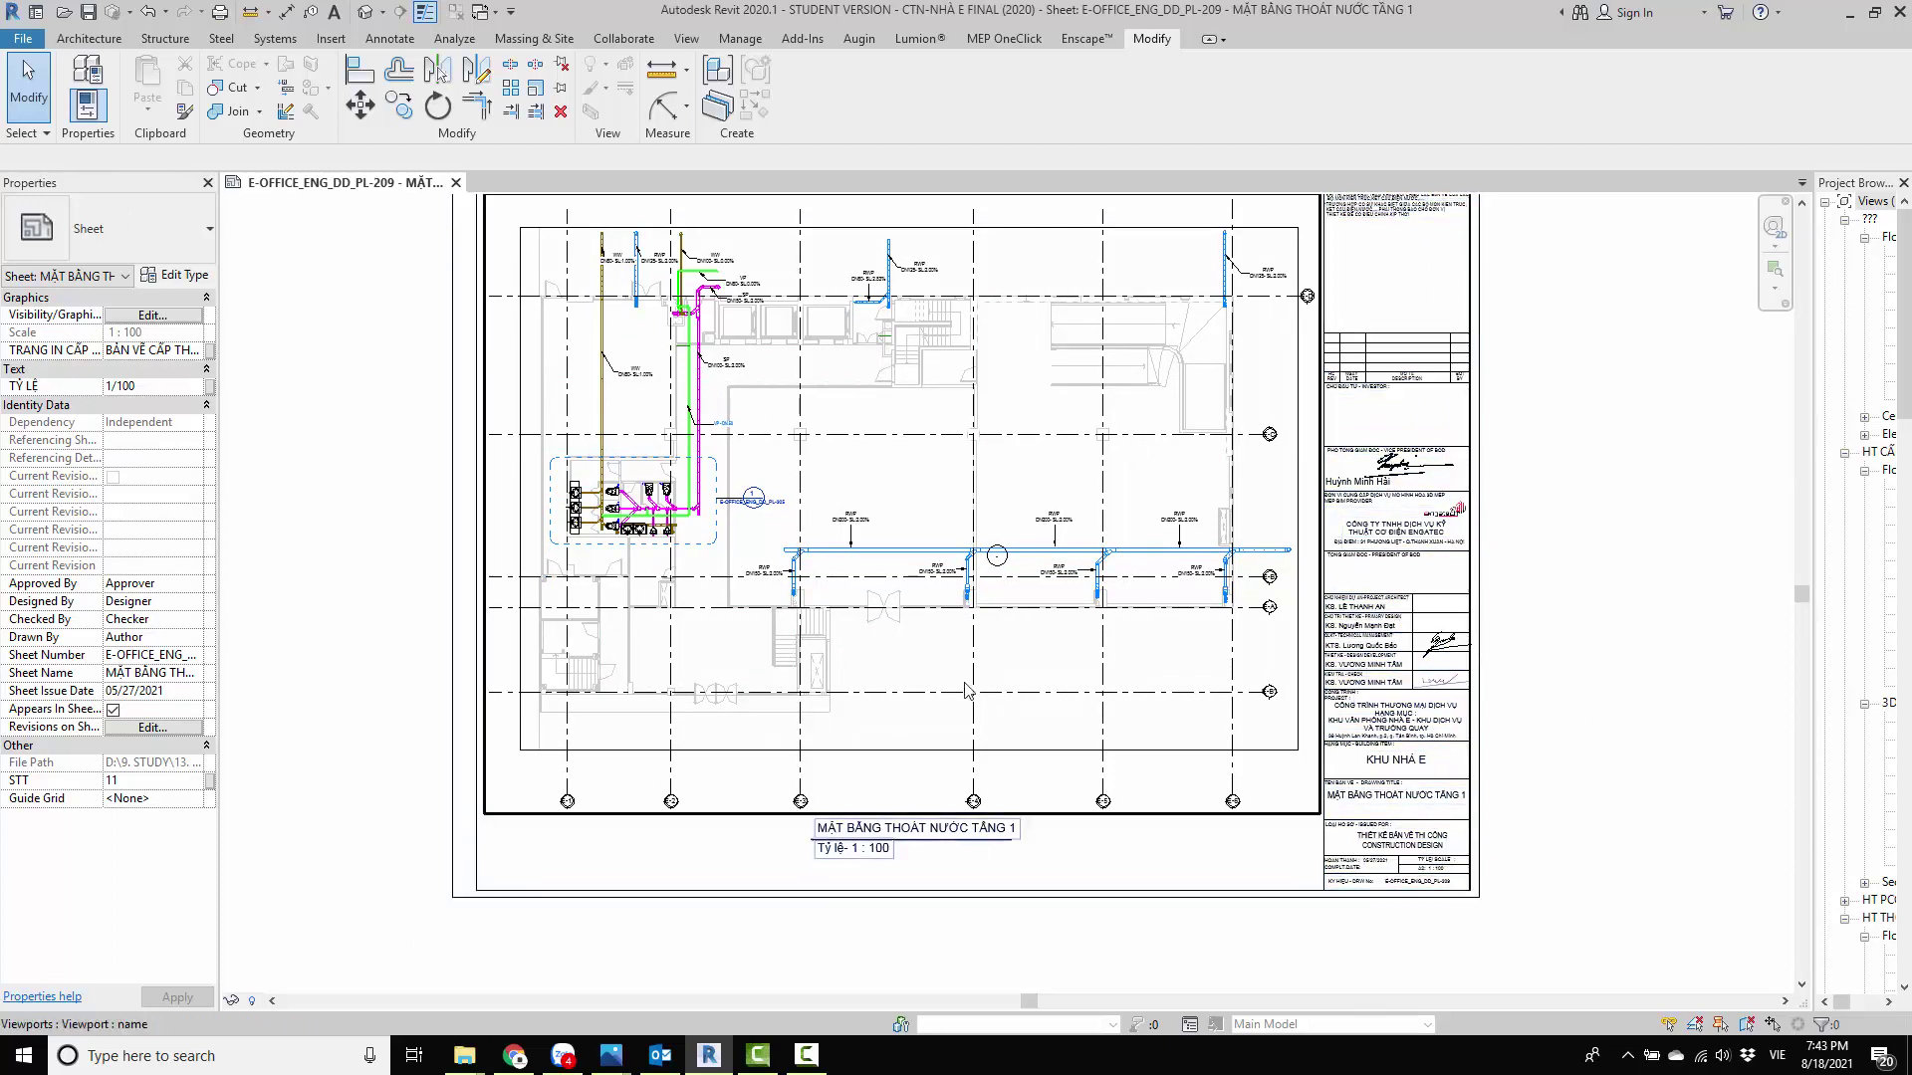
middle_drag(503, 796, 554, 788)
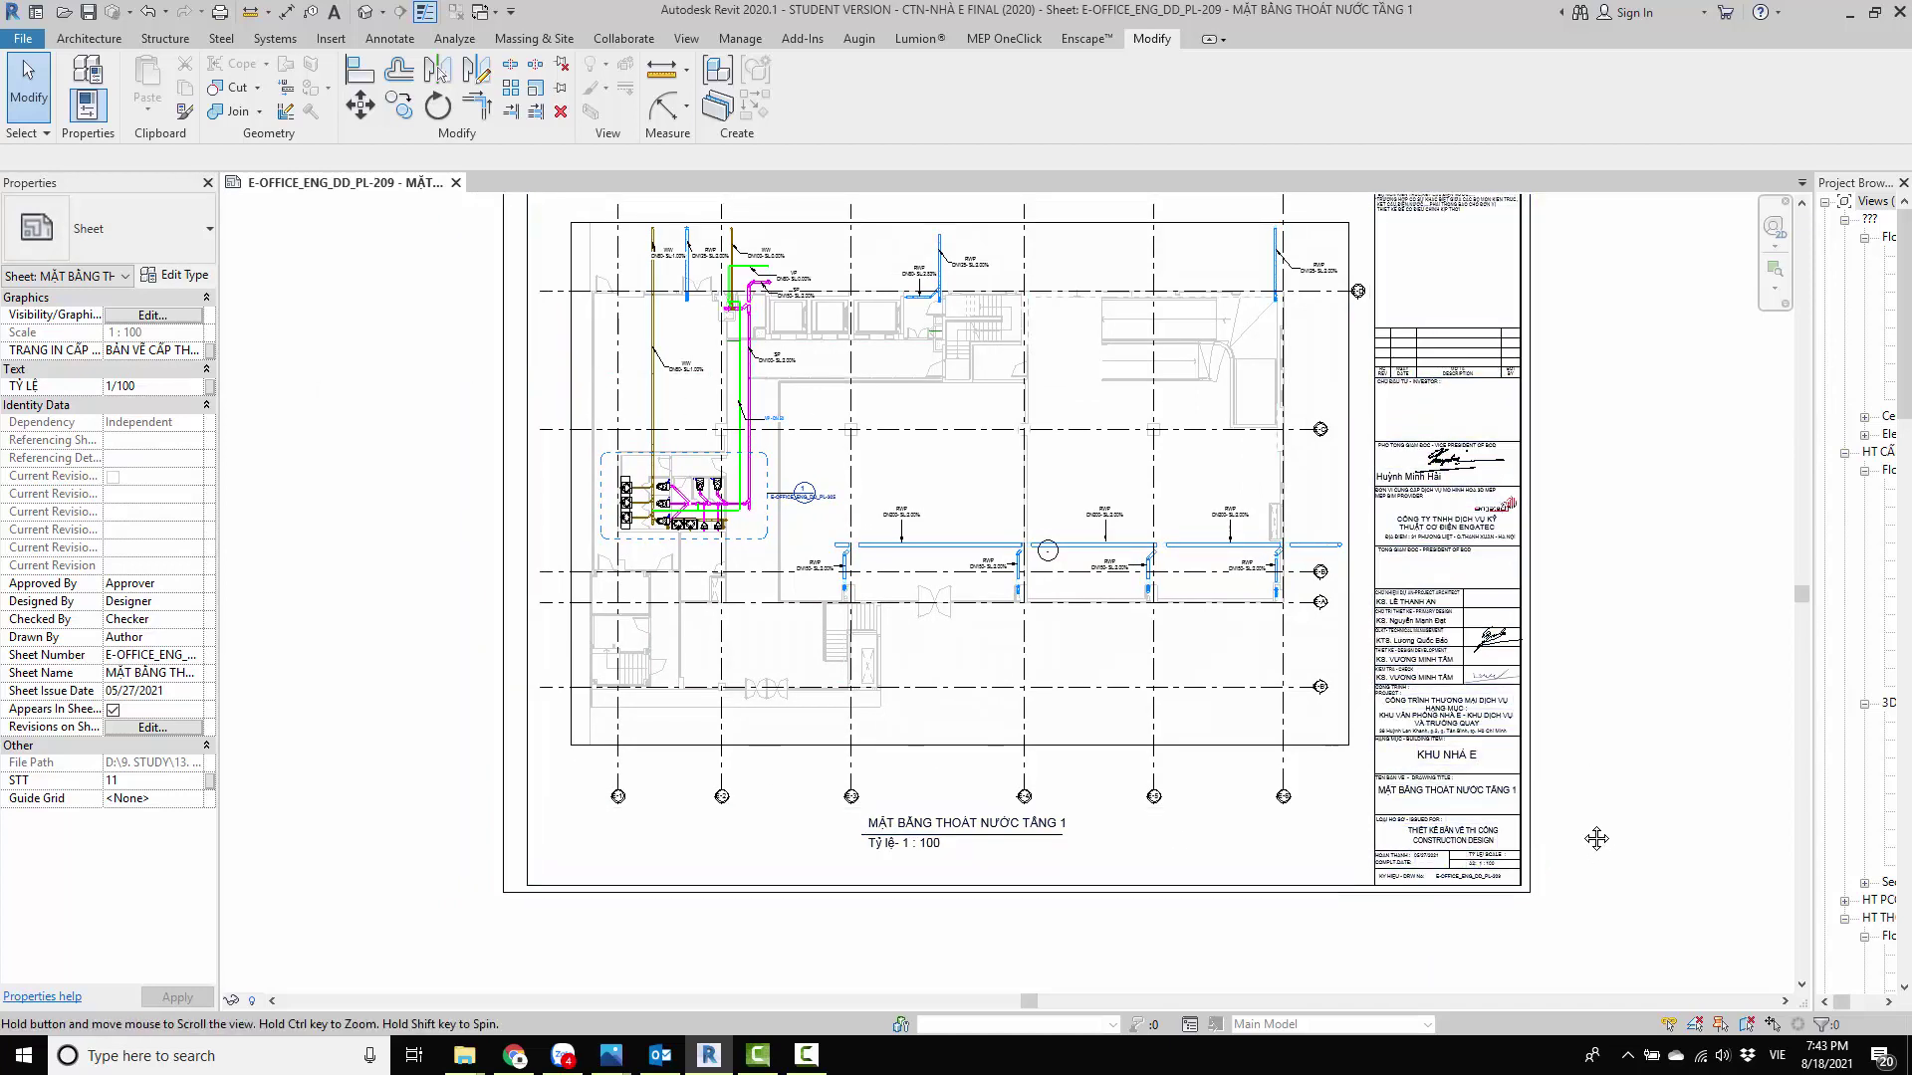
middle_drag(752, 792, 751, 810)
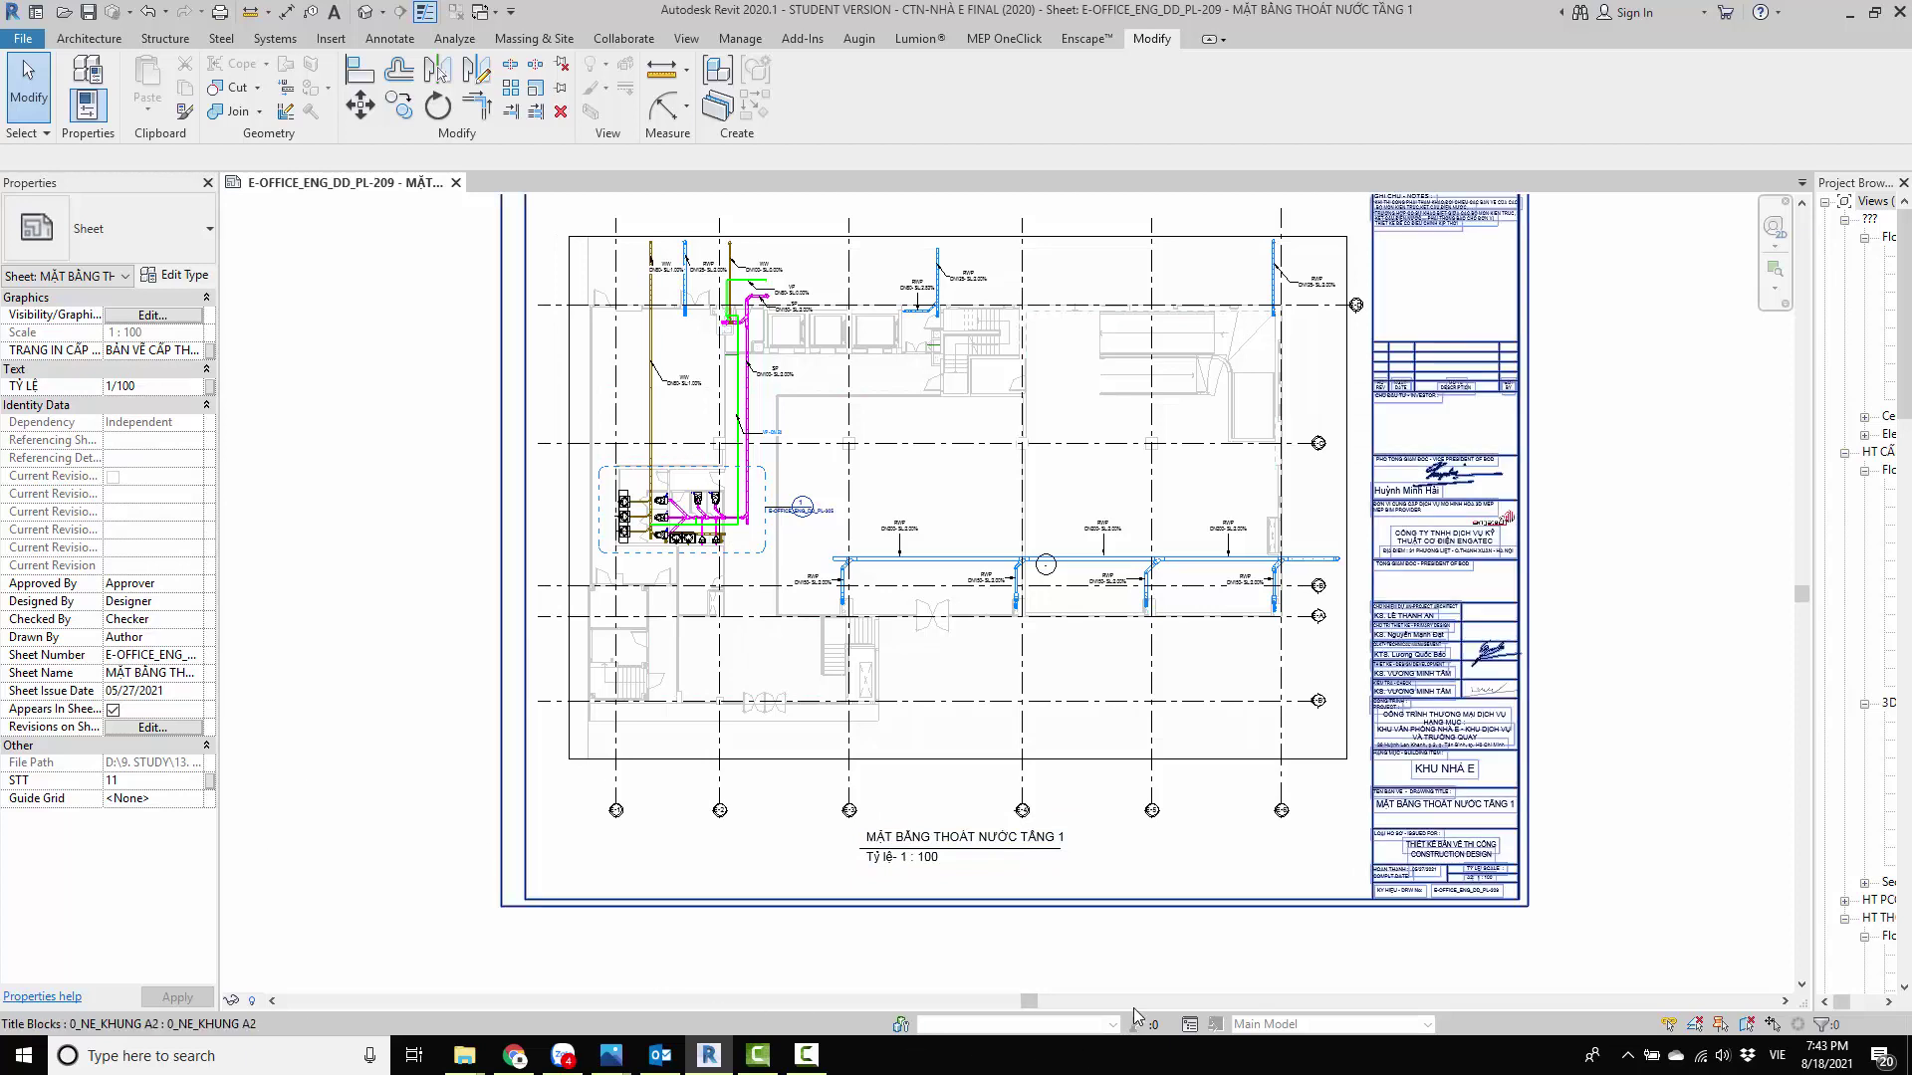
click(686, 38)
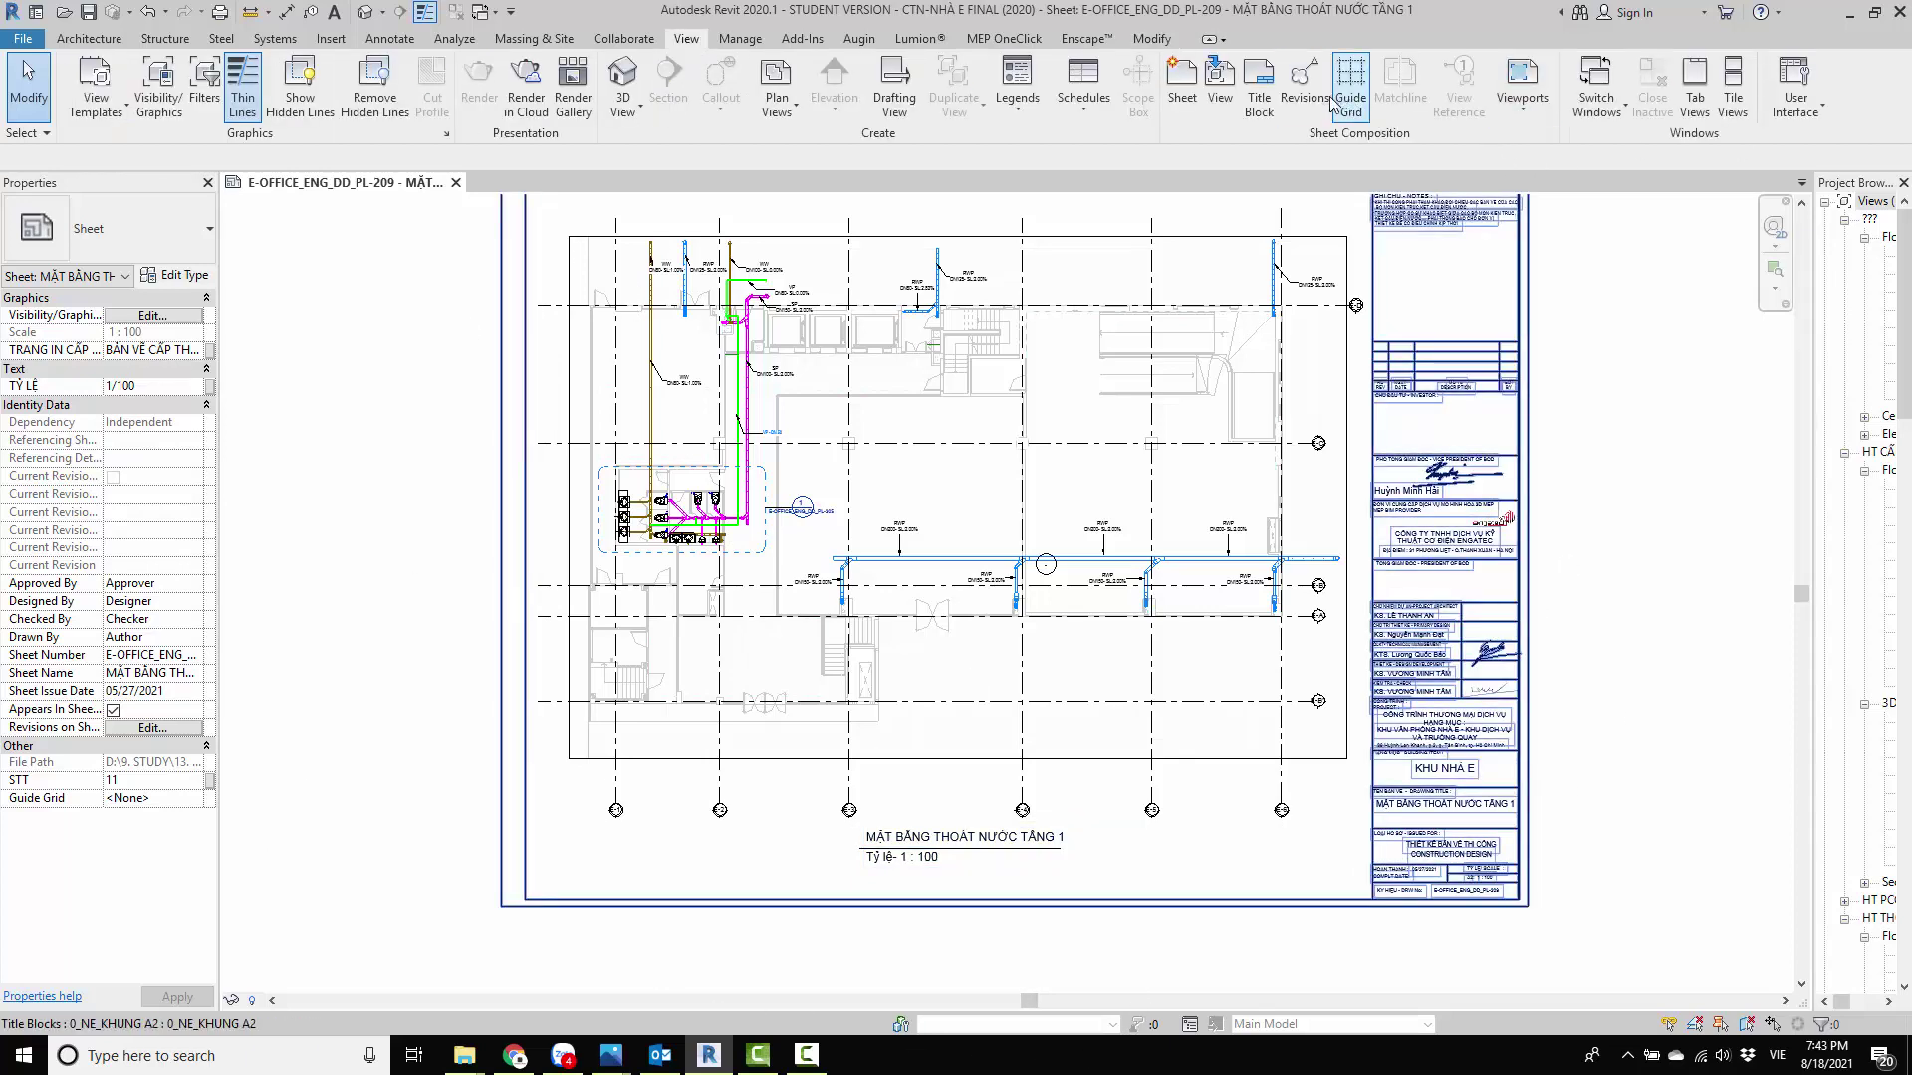
Step: Create a new guide grid named 'sheet pont 1' and assign it to sheet PL-209
click(1364, 93)
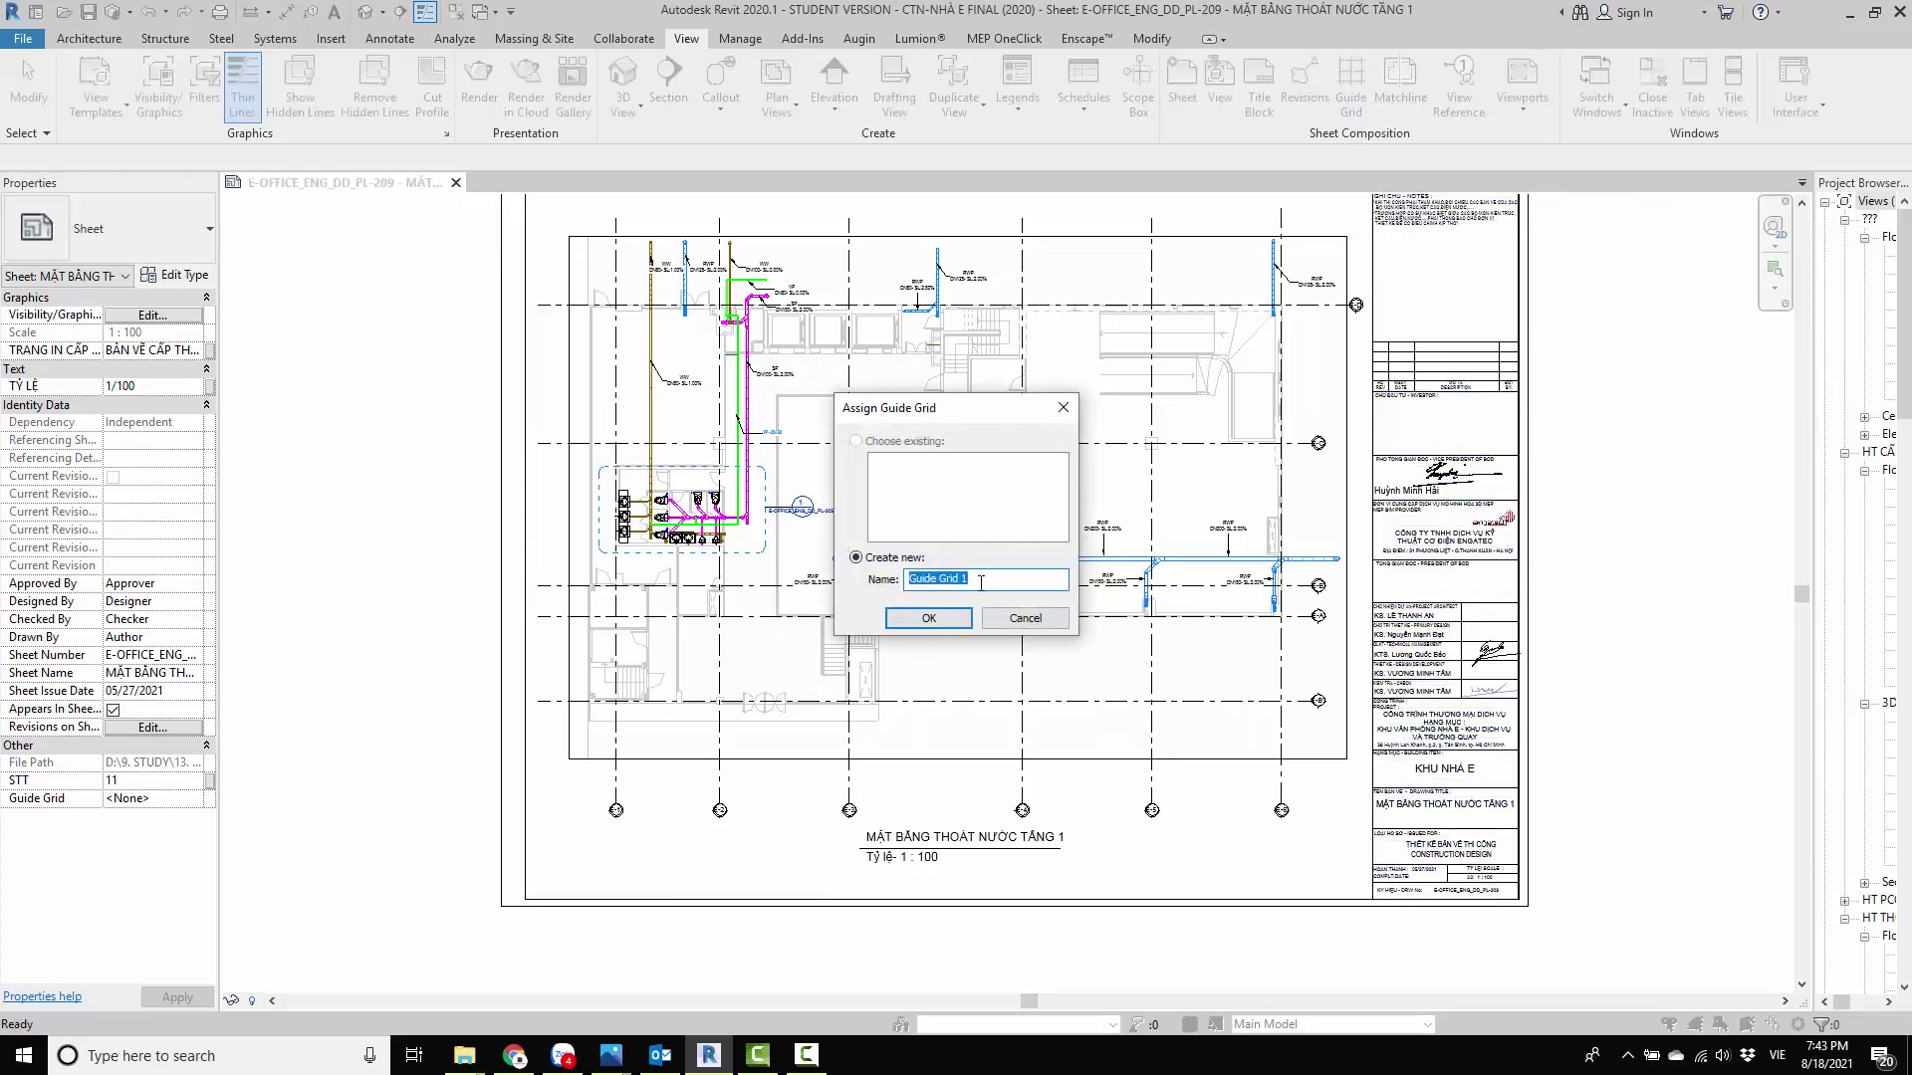
text(sheet pont)
click(936, 617)
scroll(784, 863, down, 2)
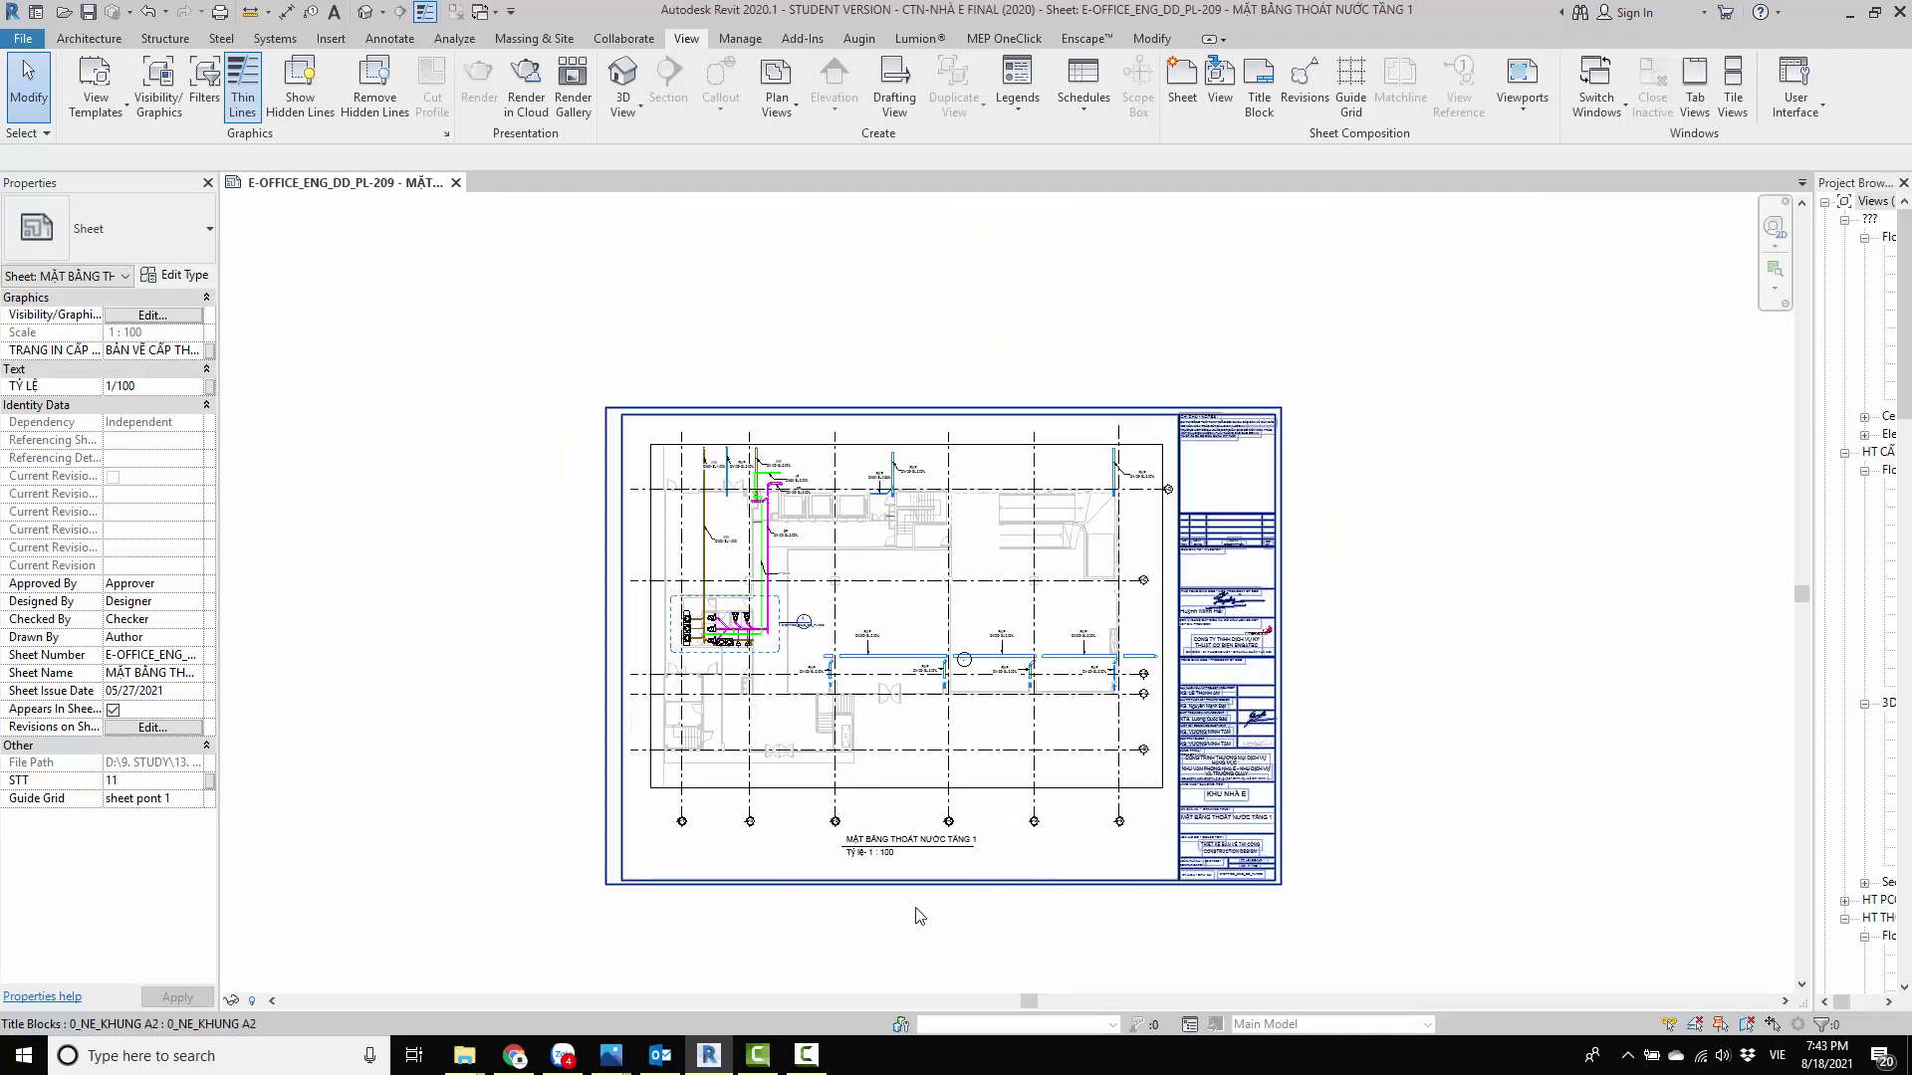
Step: Change the 'sheet pont 1' Guide Spacing from 25 to 50 mm in Properties
click(588, 838)
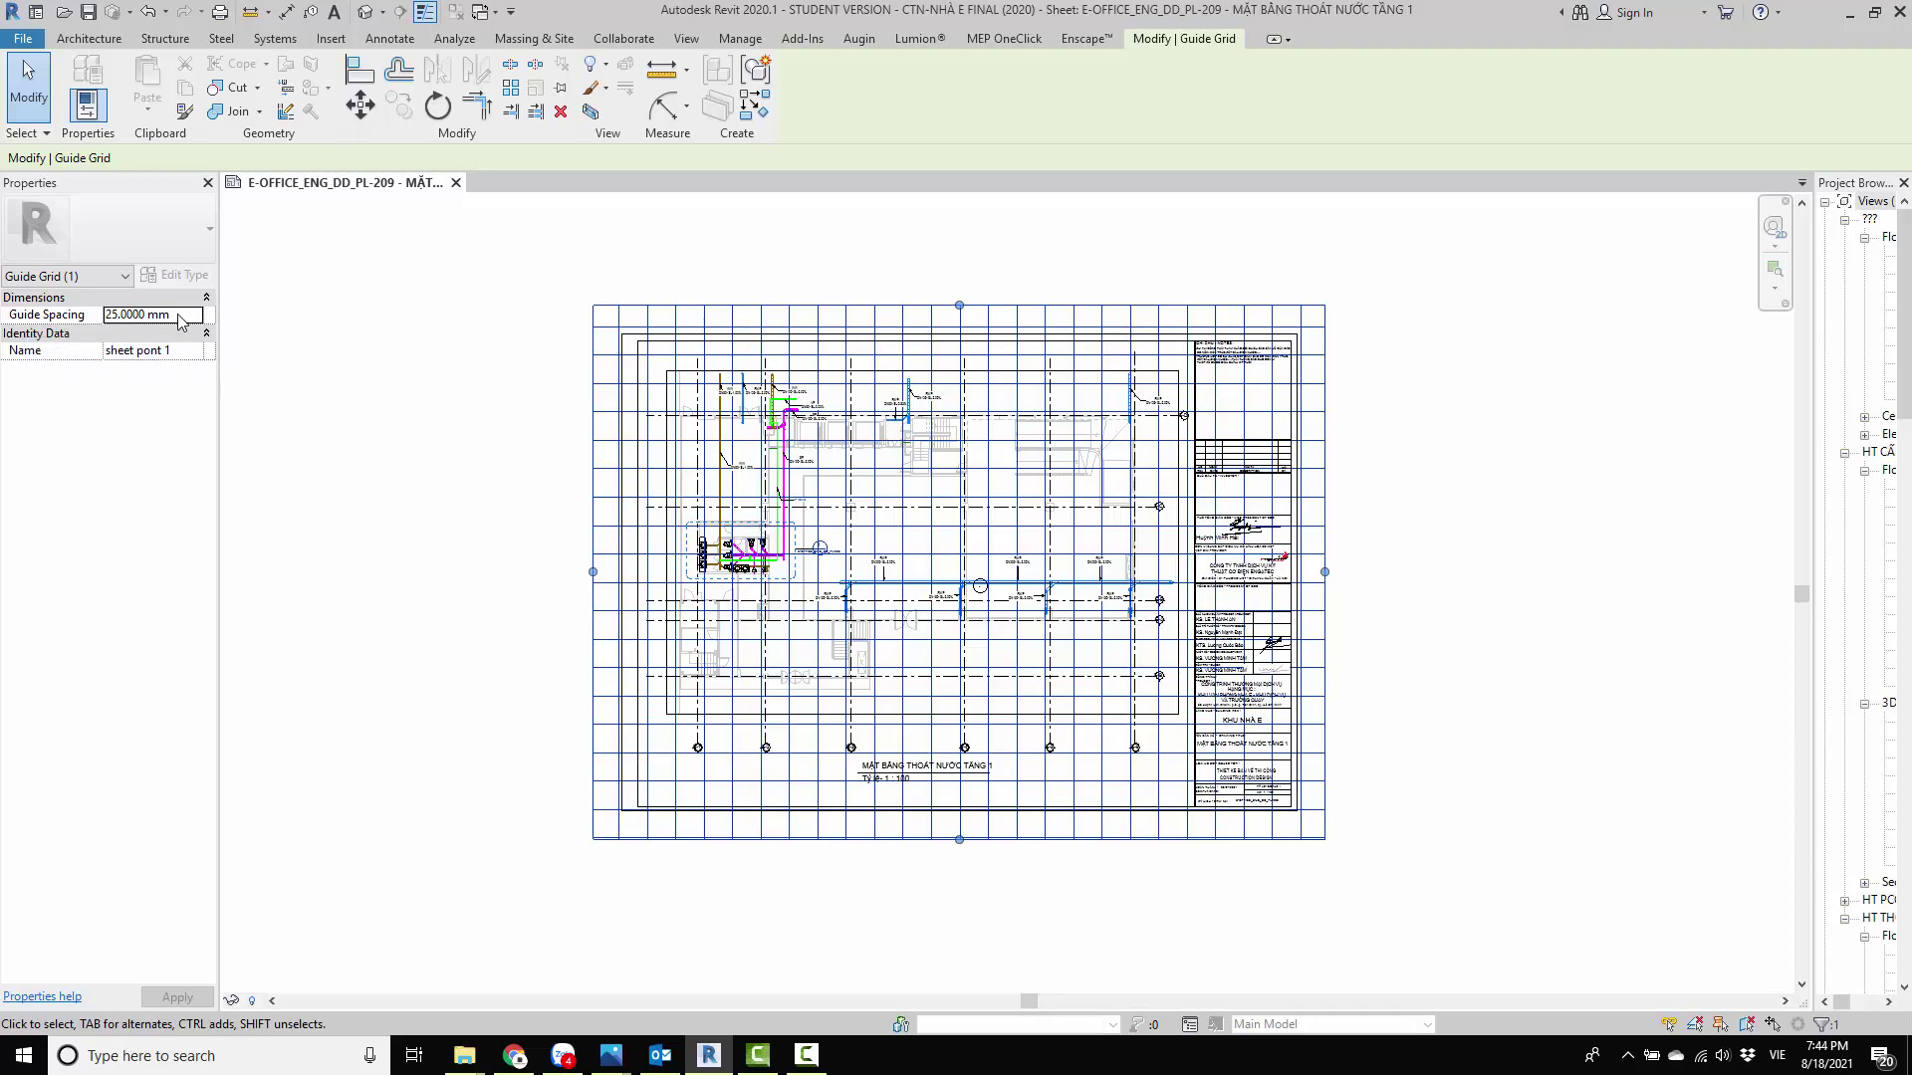
click(470, 787)
scroll(627, 831, up, 2)
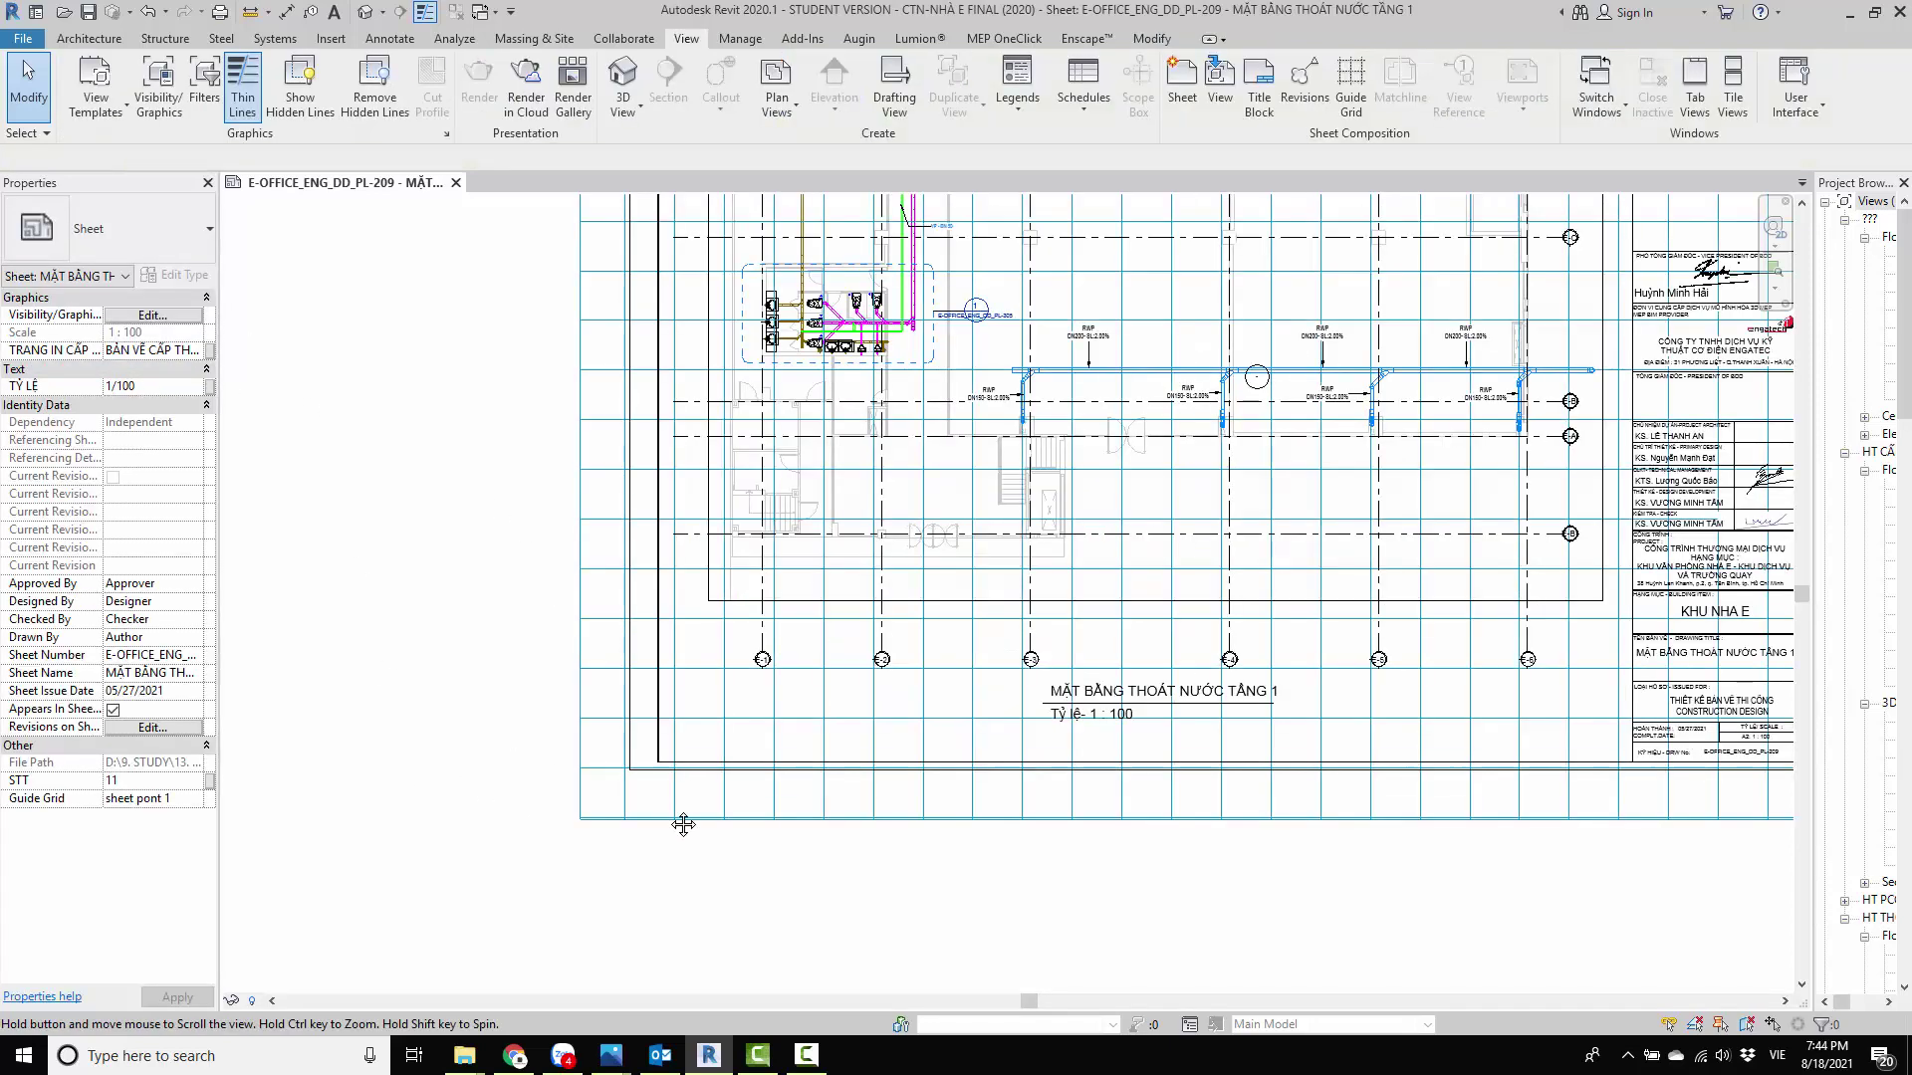
middle_drag(687, 787, 642, 863)
scroll(654, 596, up, 1)
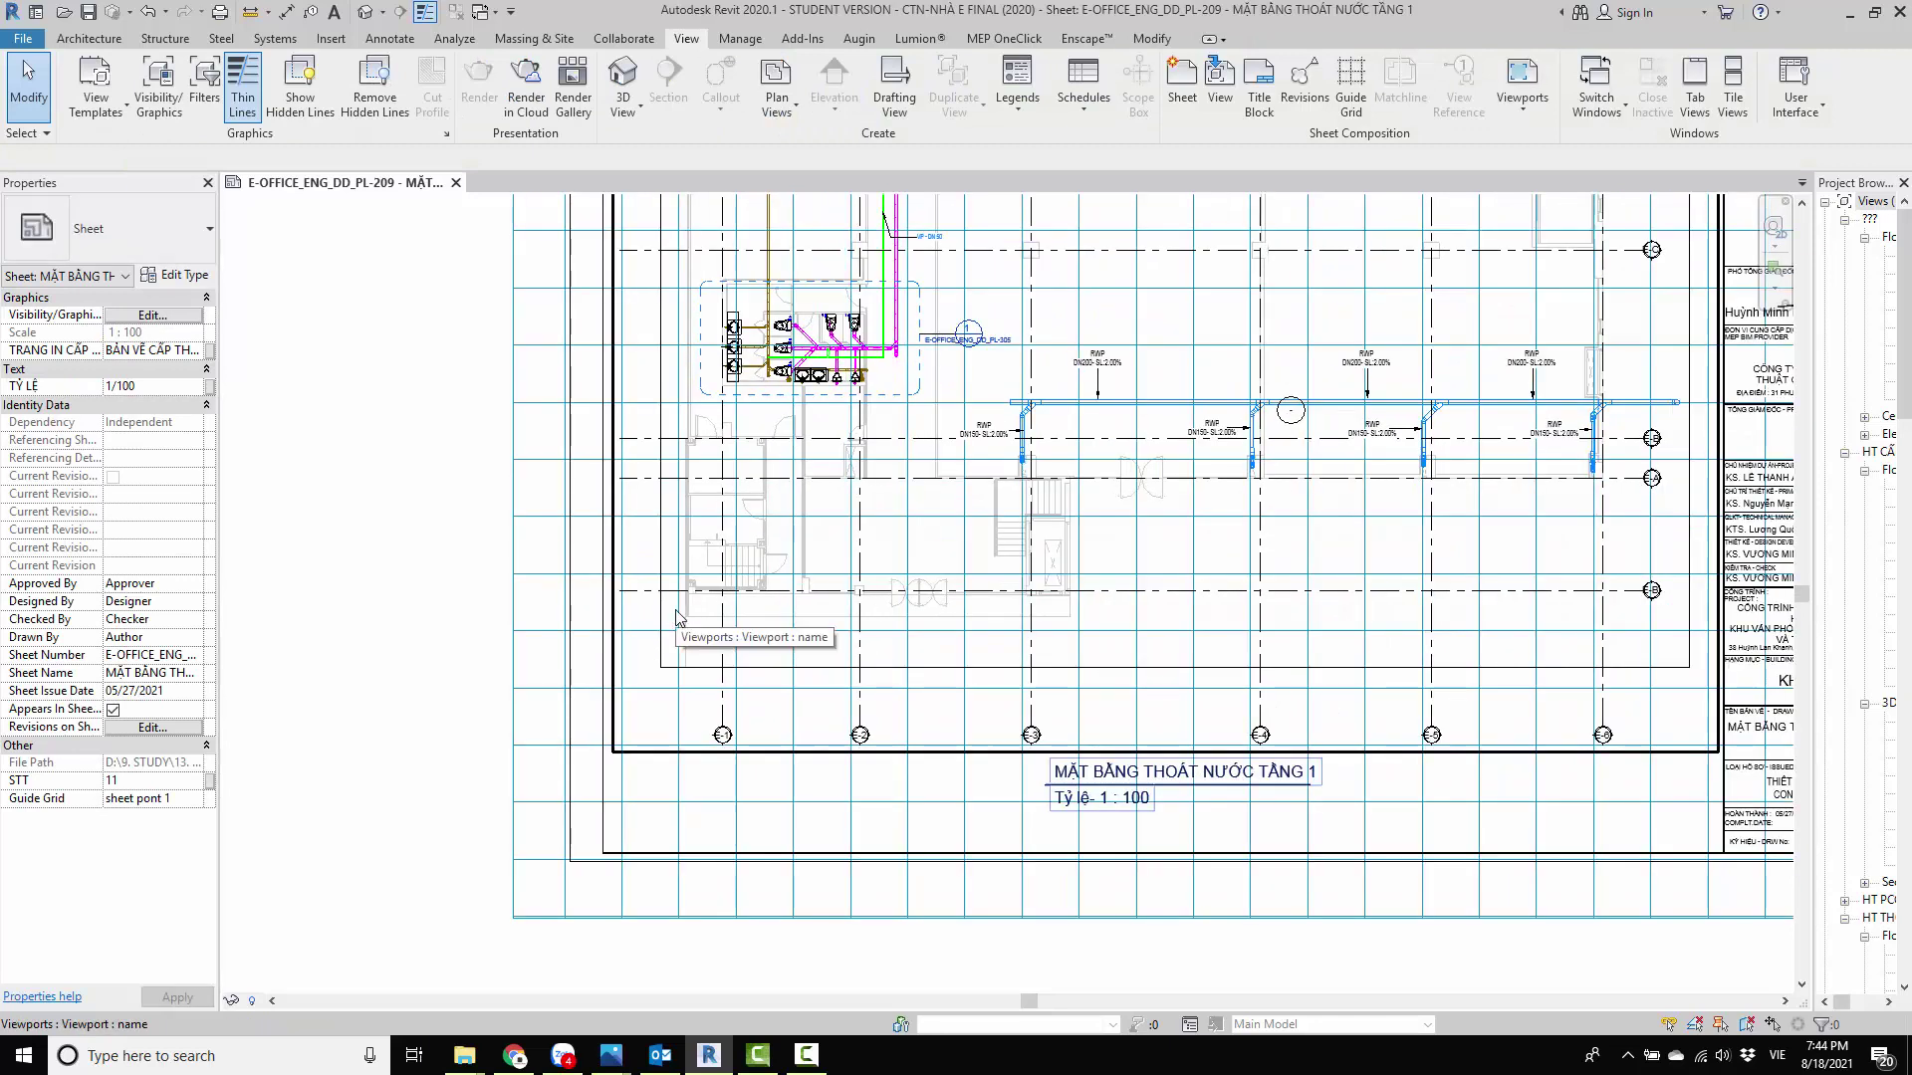
click(513, 548)
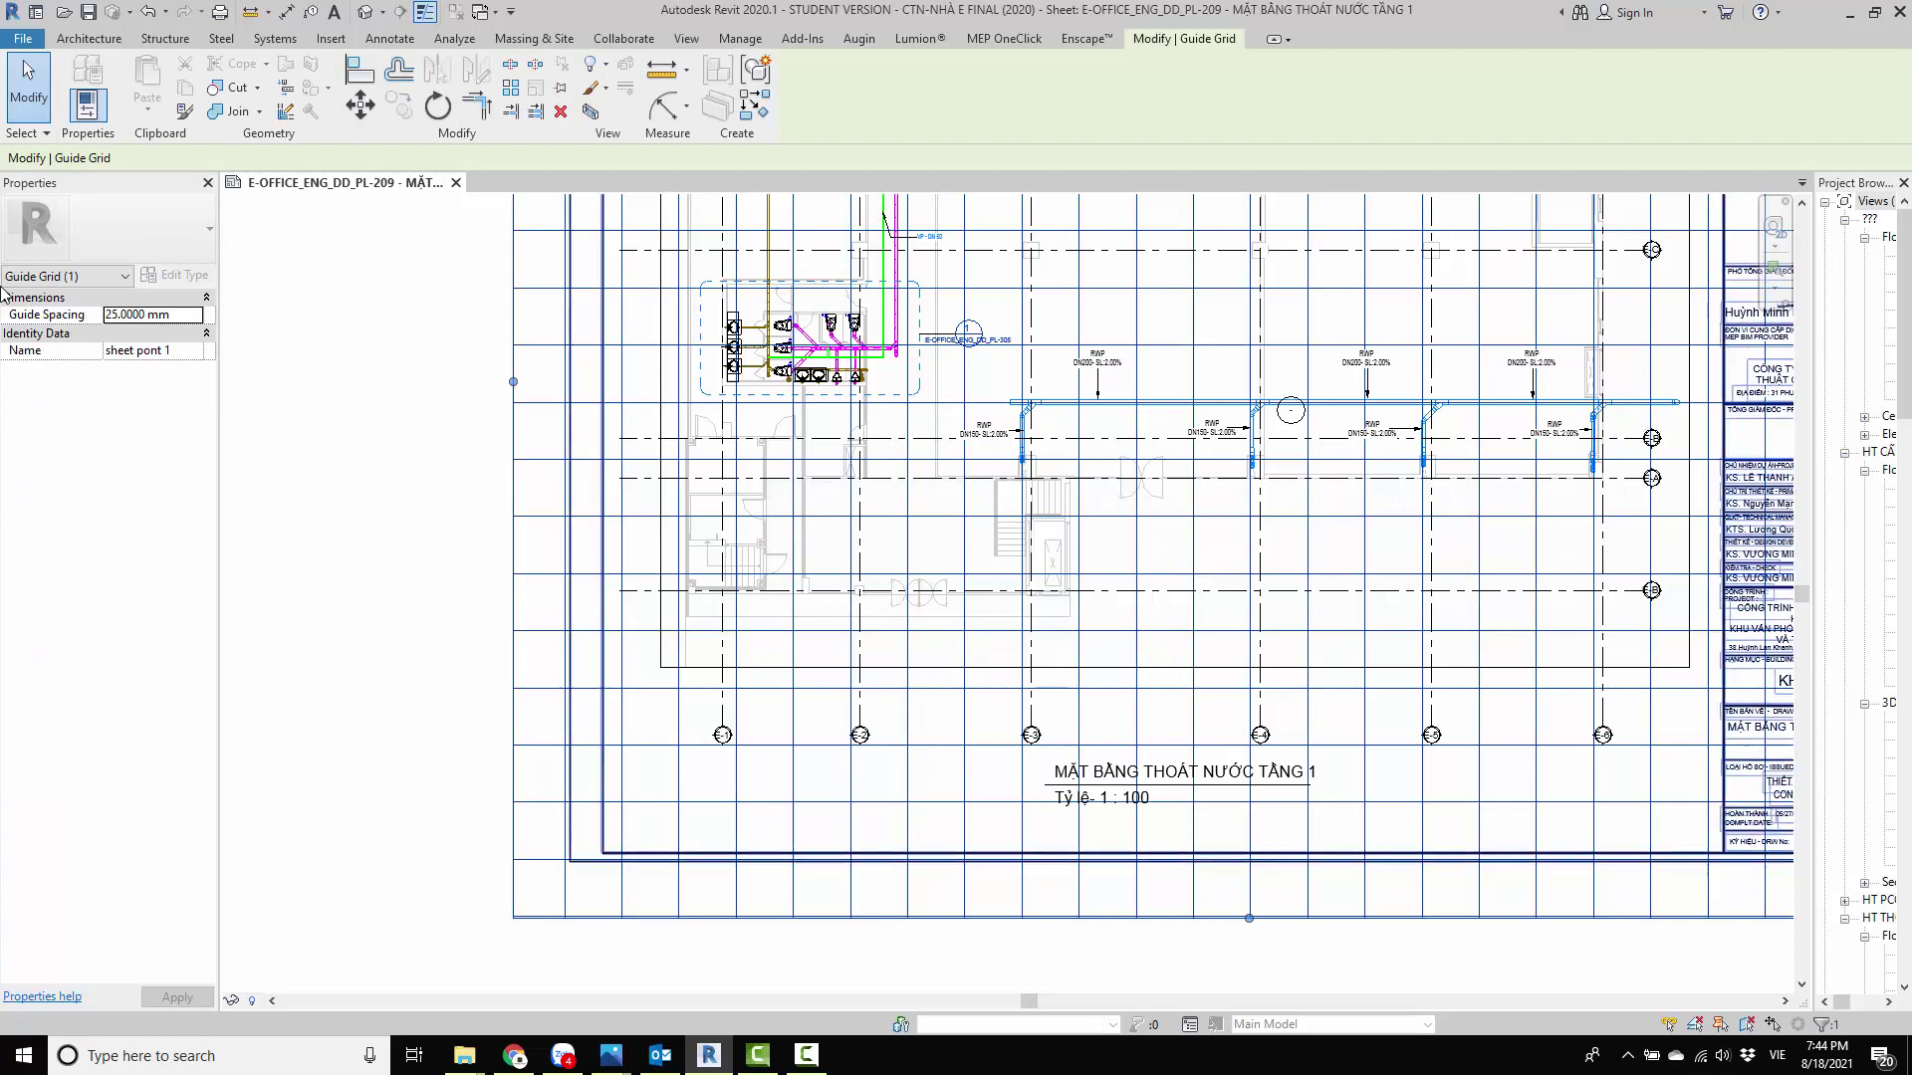
click(179, 334)
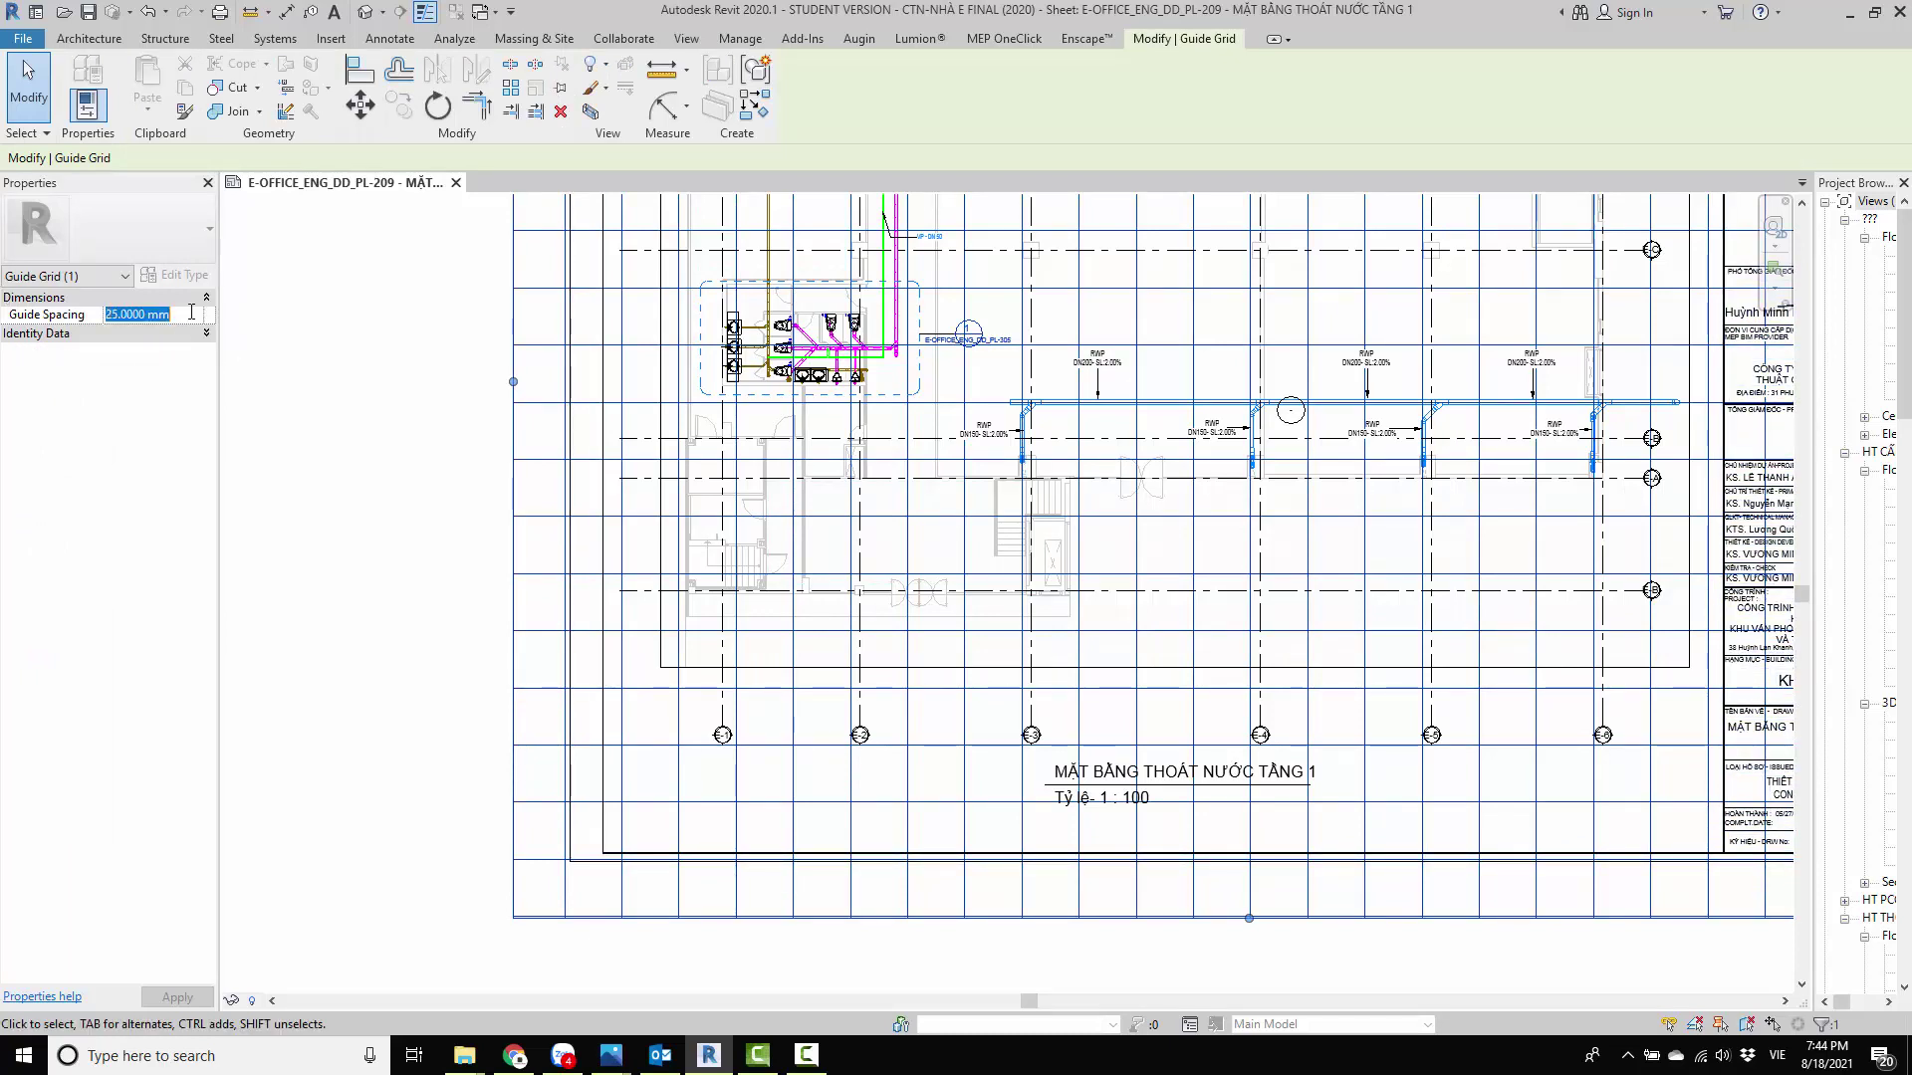
text(50)
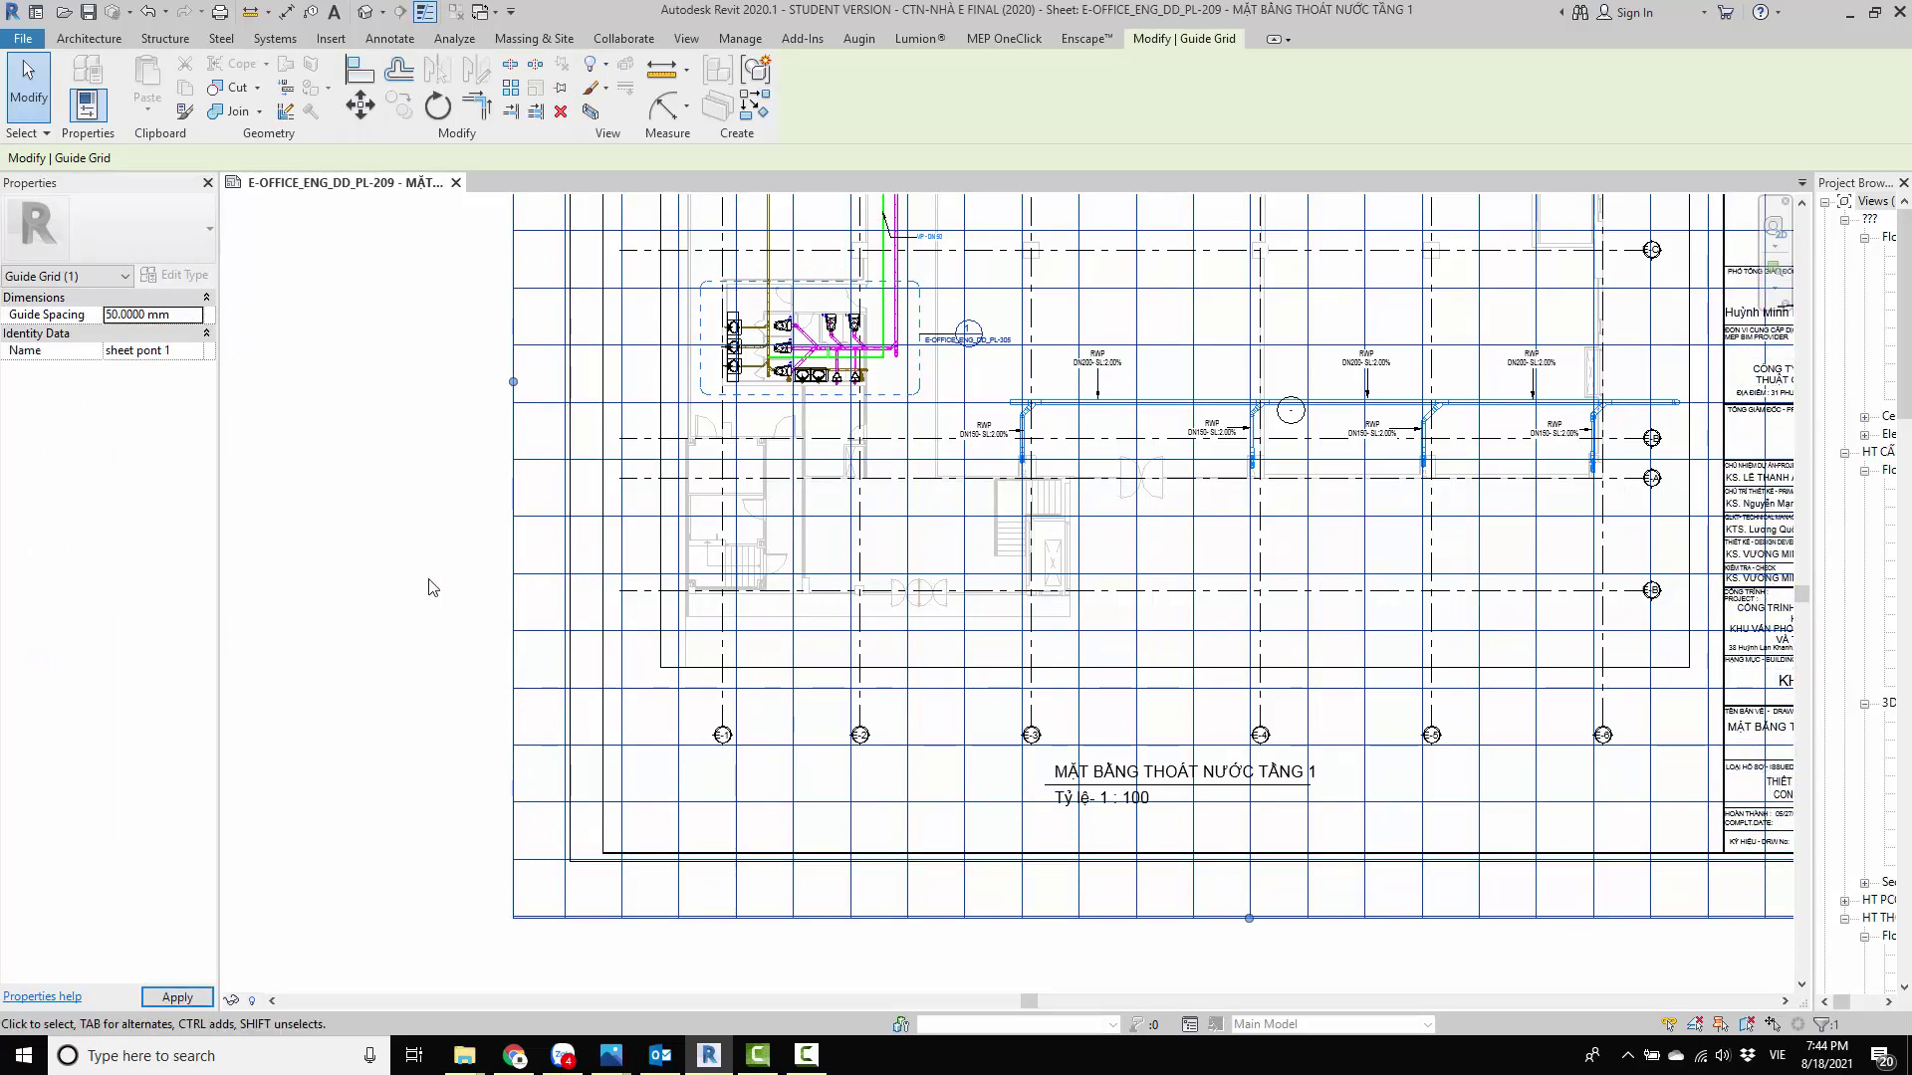
click(430, 592)
scroll(430, 591, down, 3)
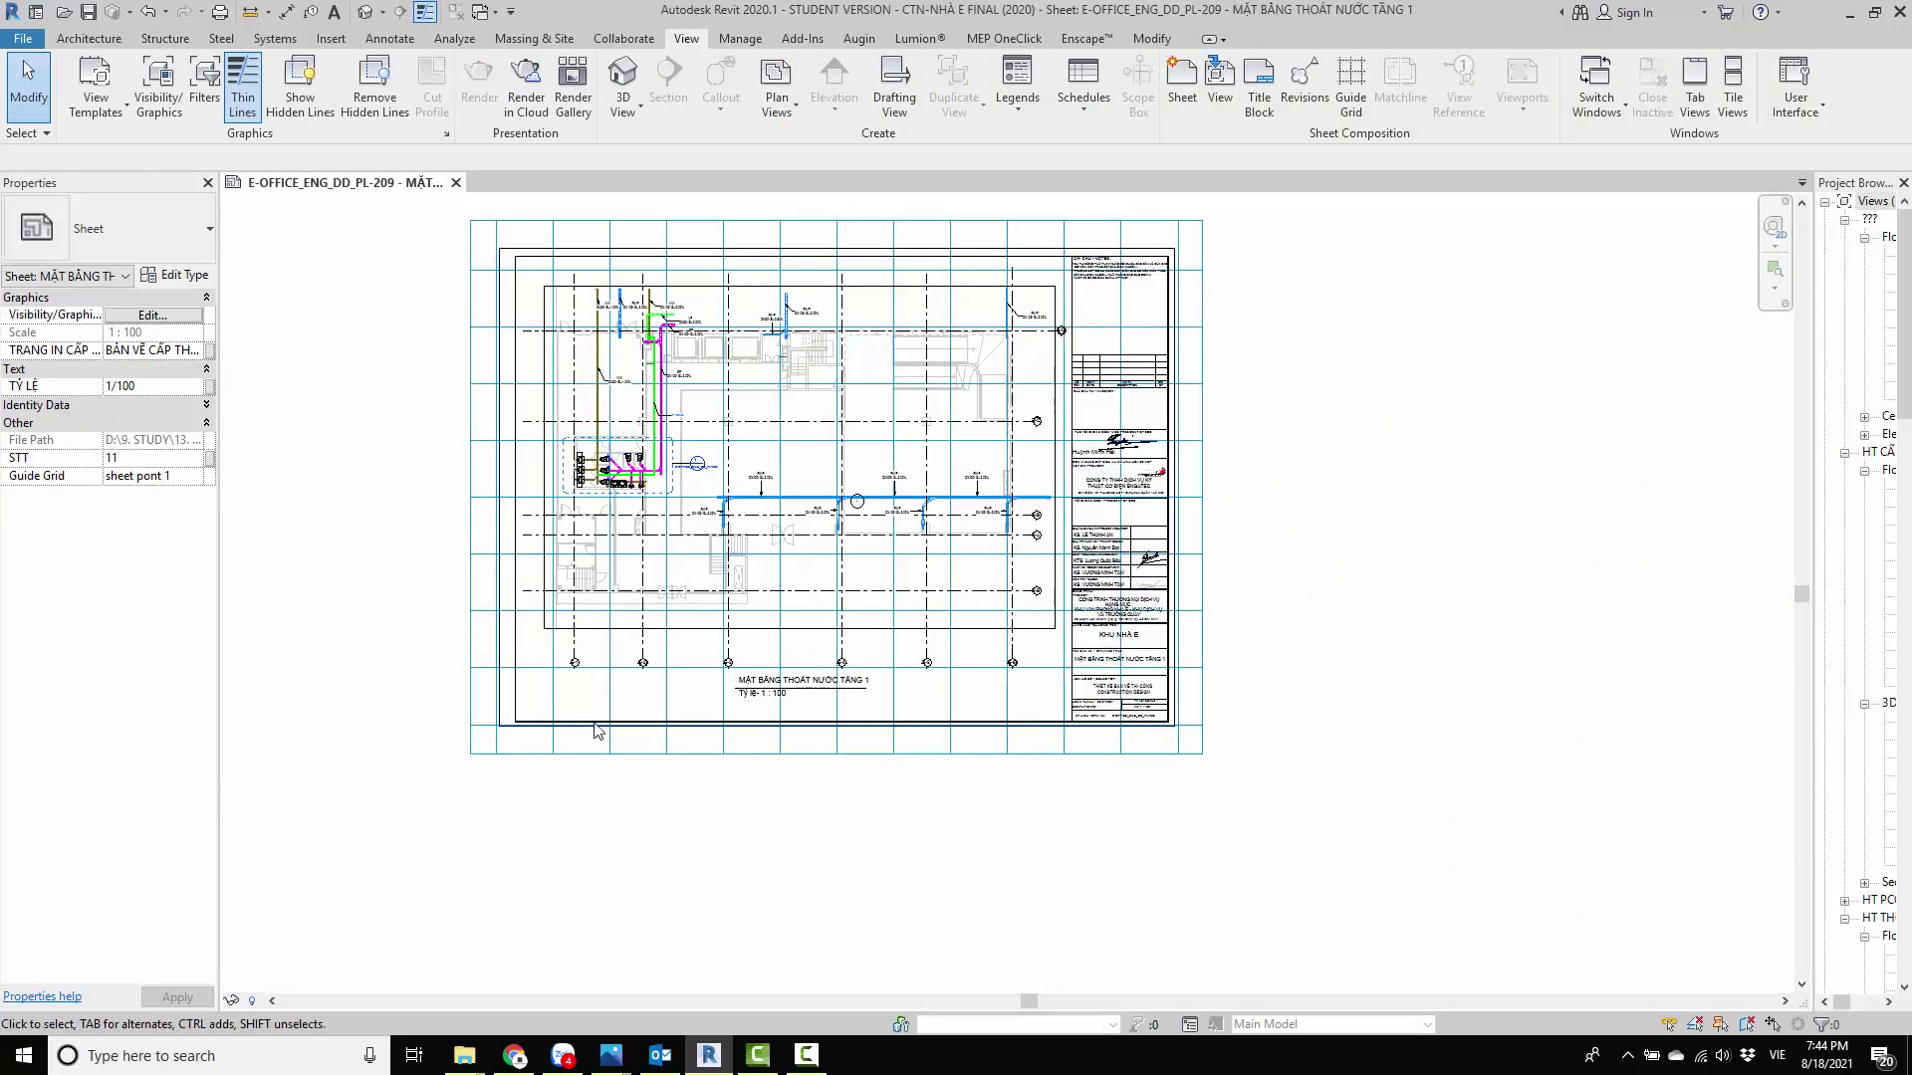
Step: Drag the guide grid's top, right and left edges inward to a small lower-left box
click(536, 765)
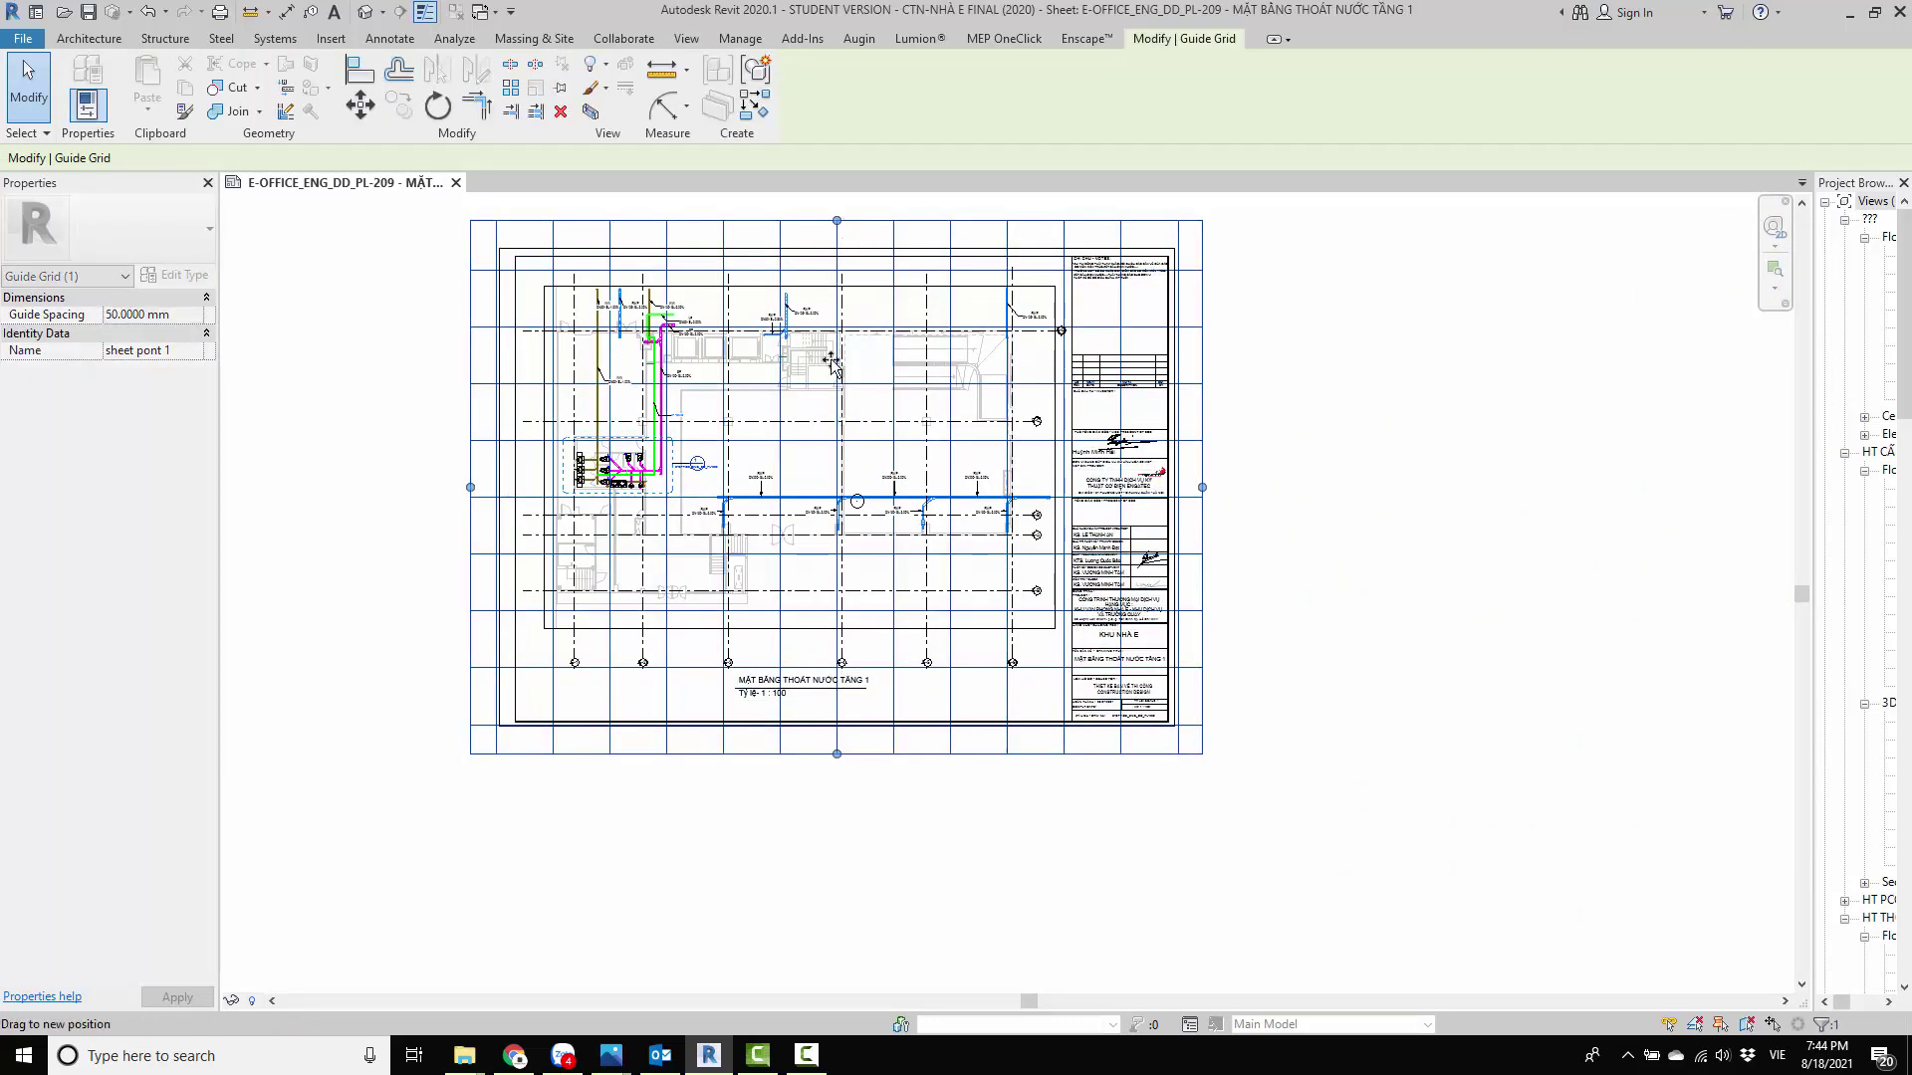
drag(827, 618, 836, 607)
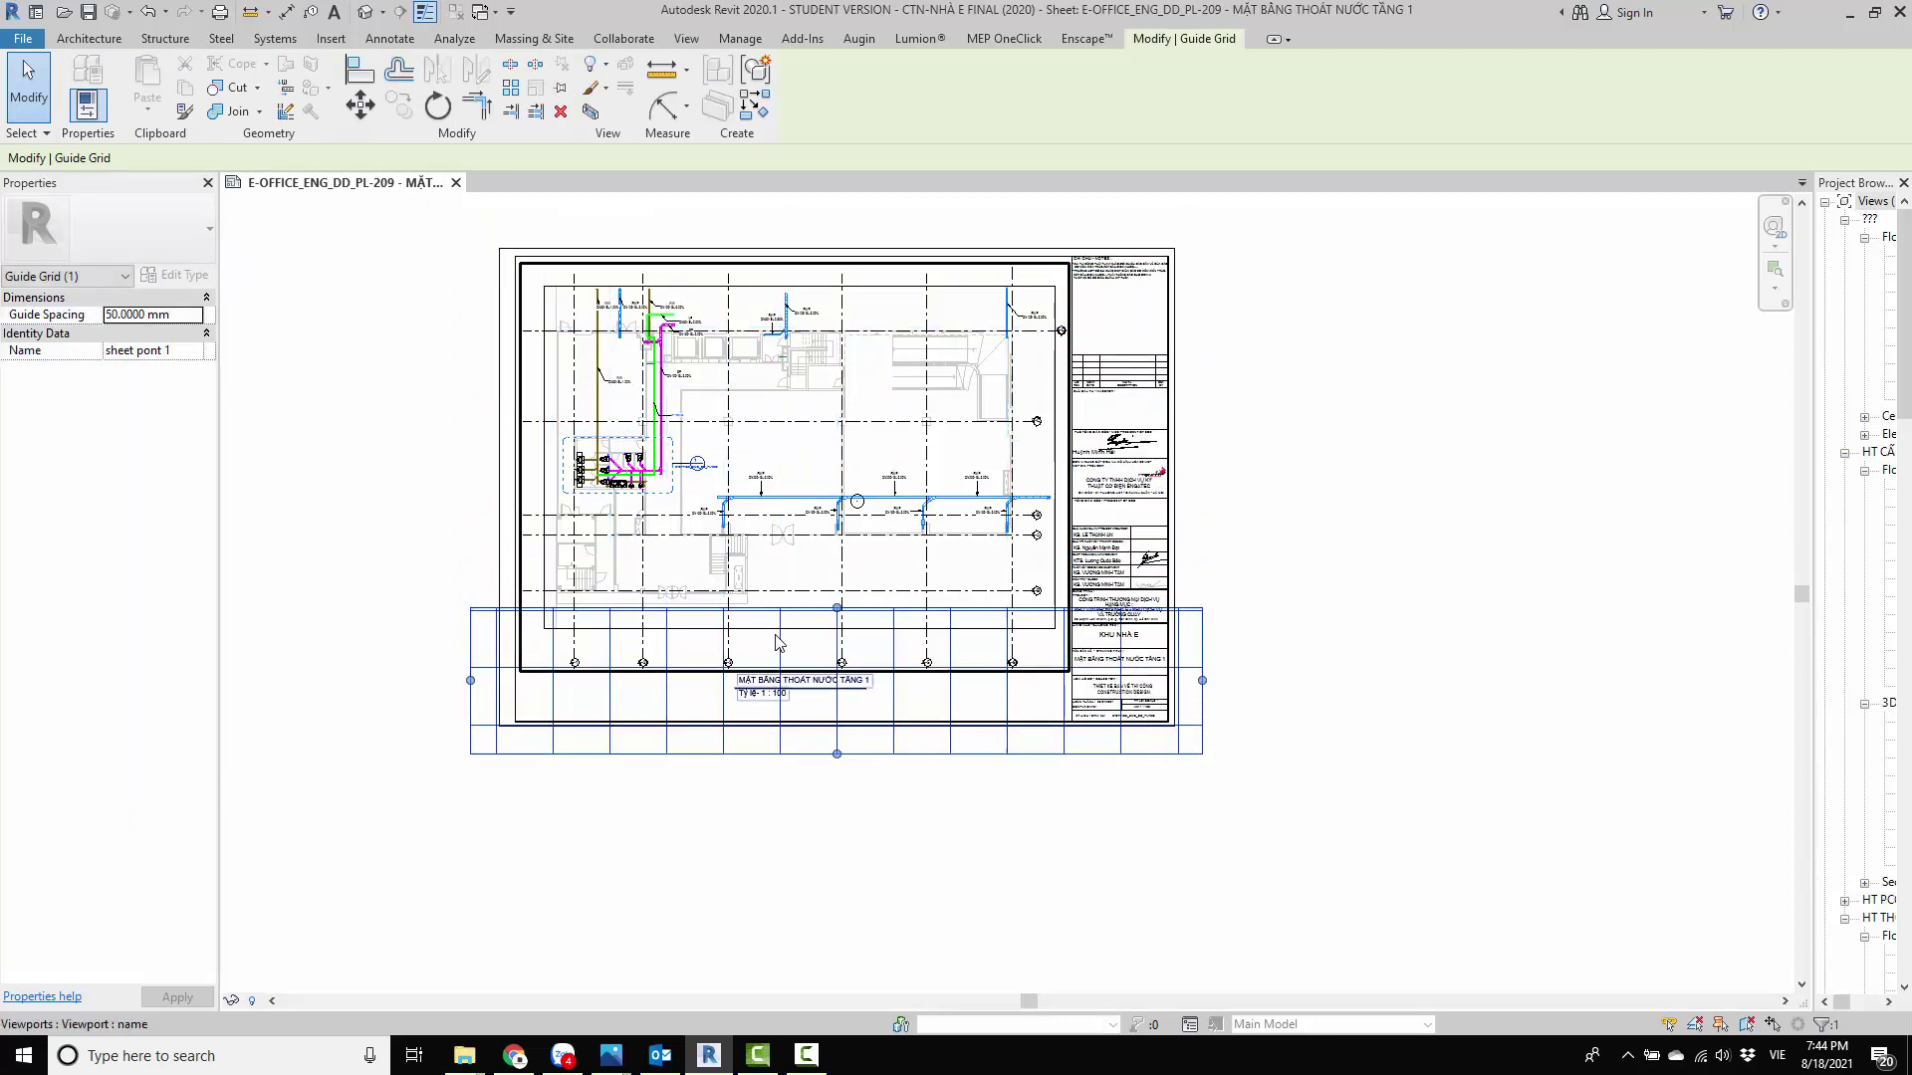
scroll(773, 632, up, 2)
drag(1416, 722, 1405, 713)
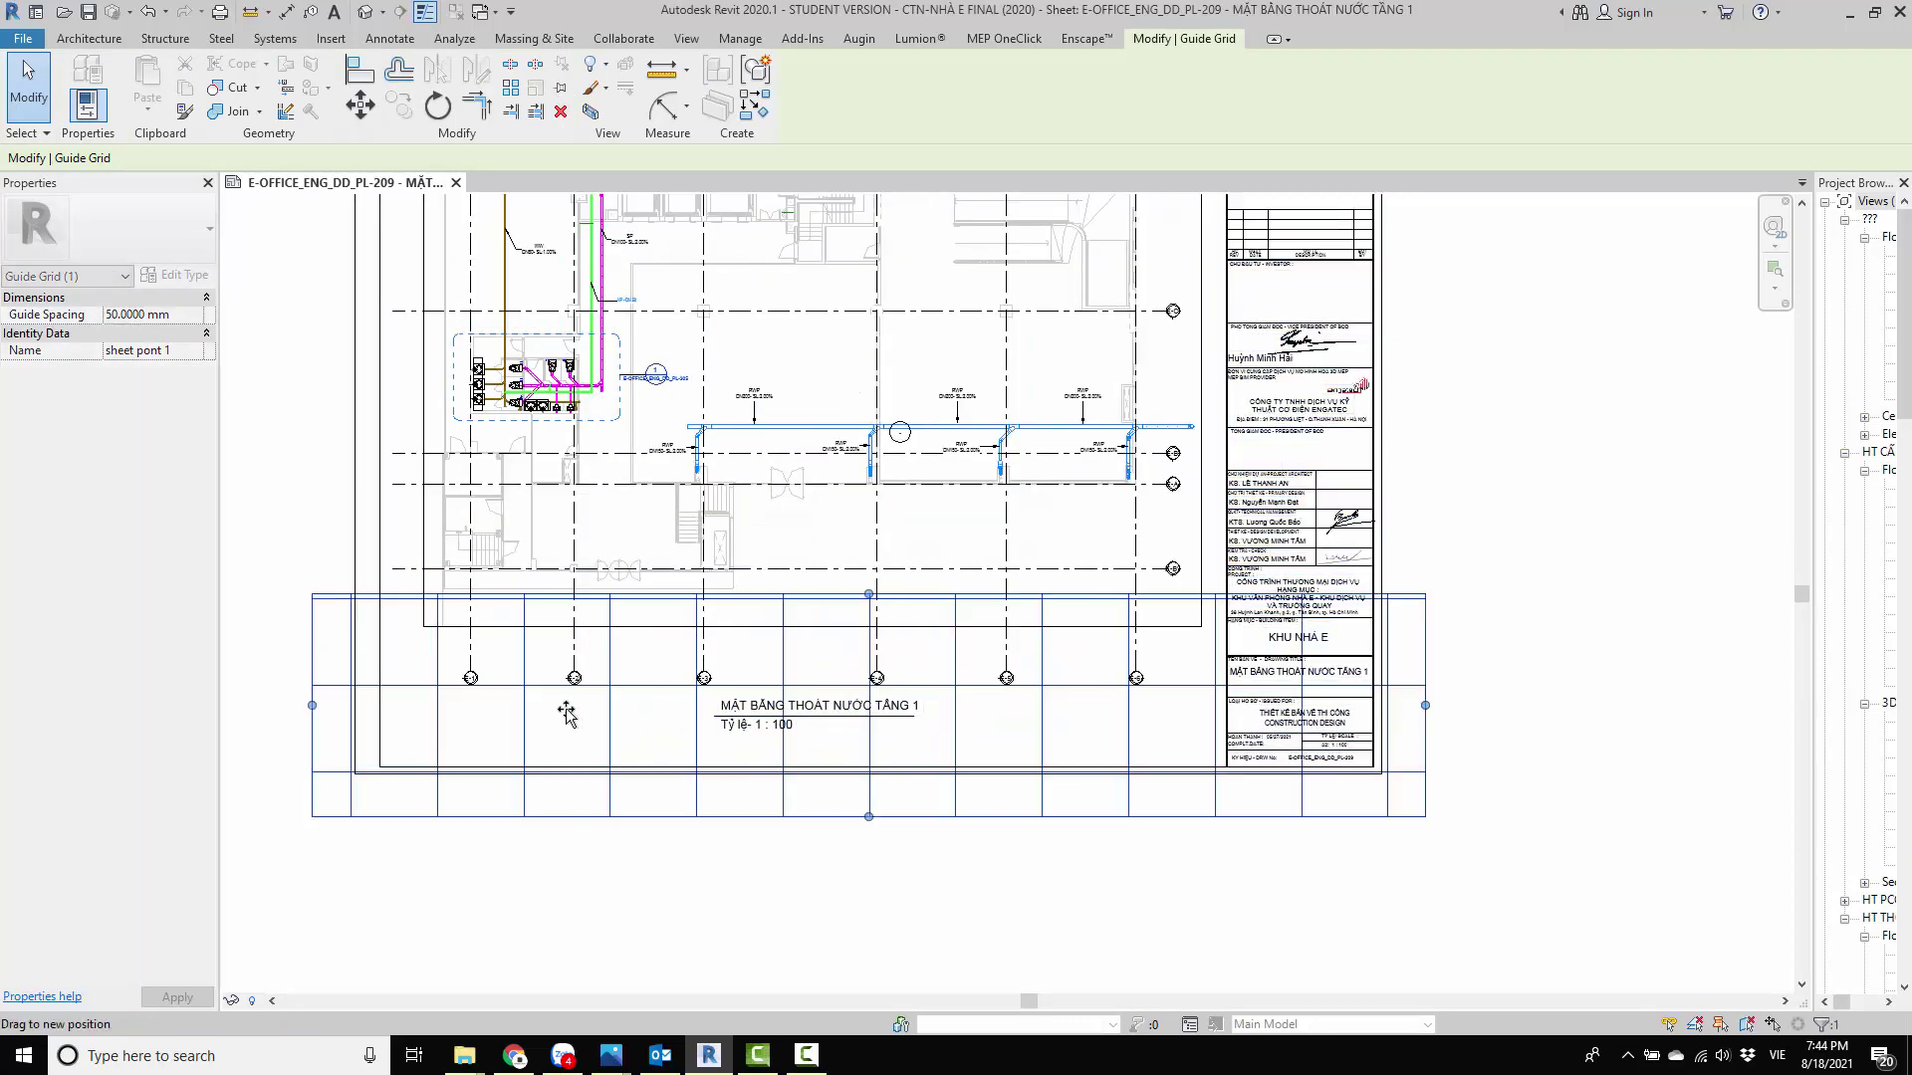
drag(546, 716, 548, 713)
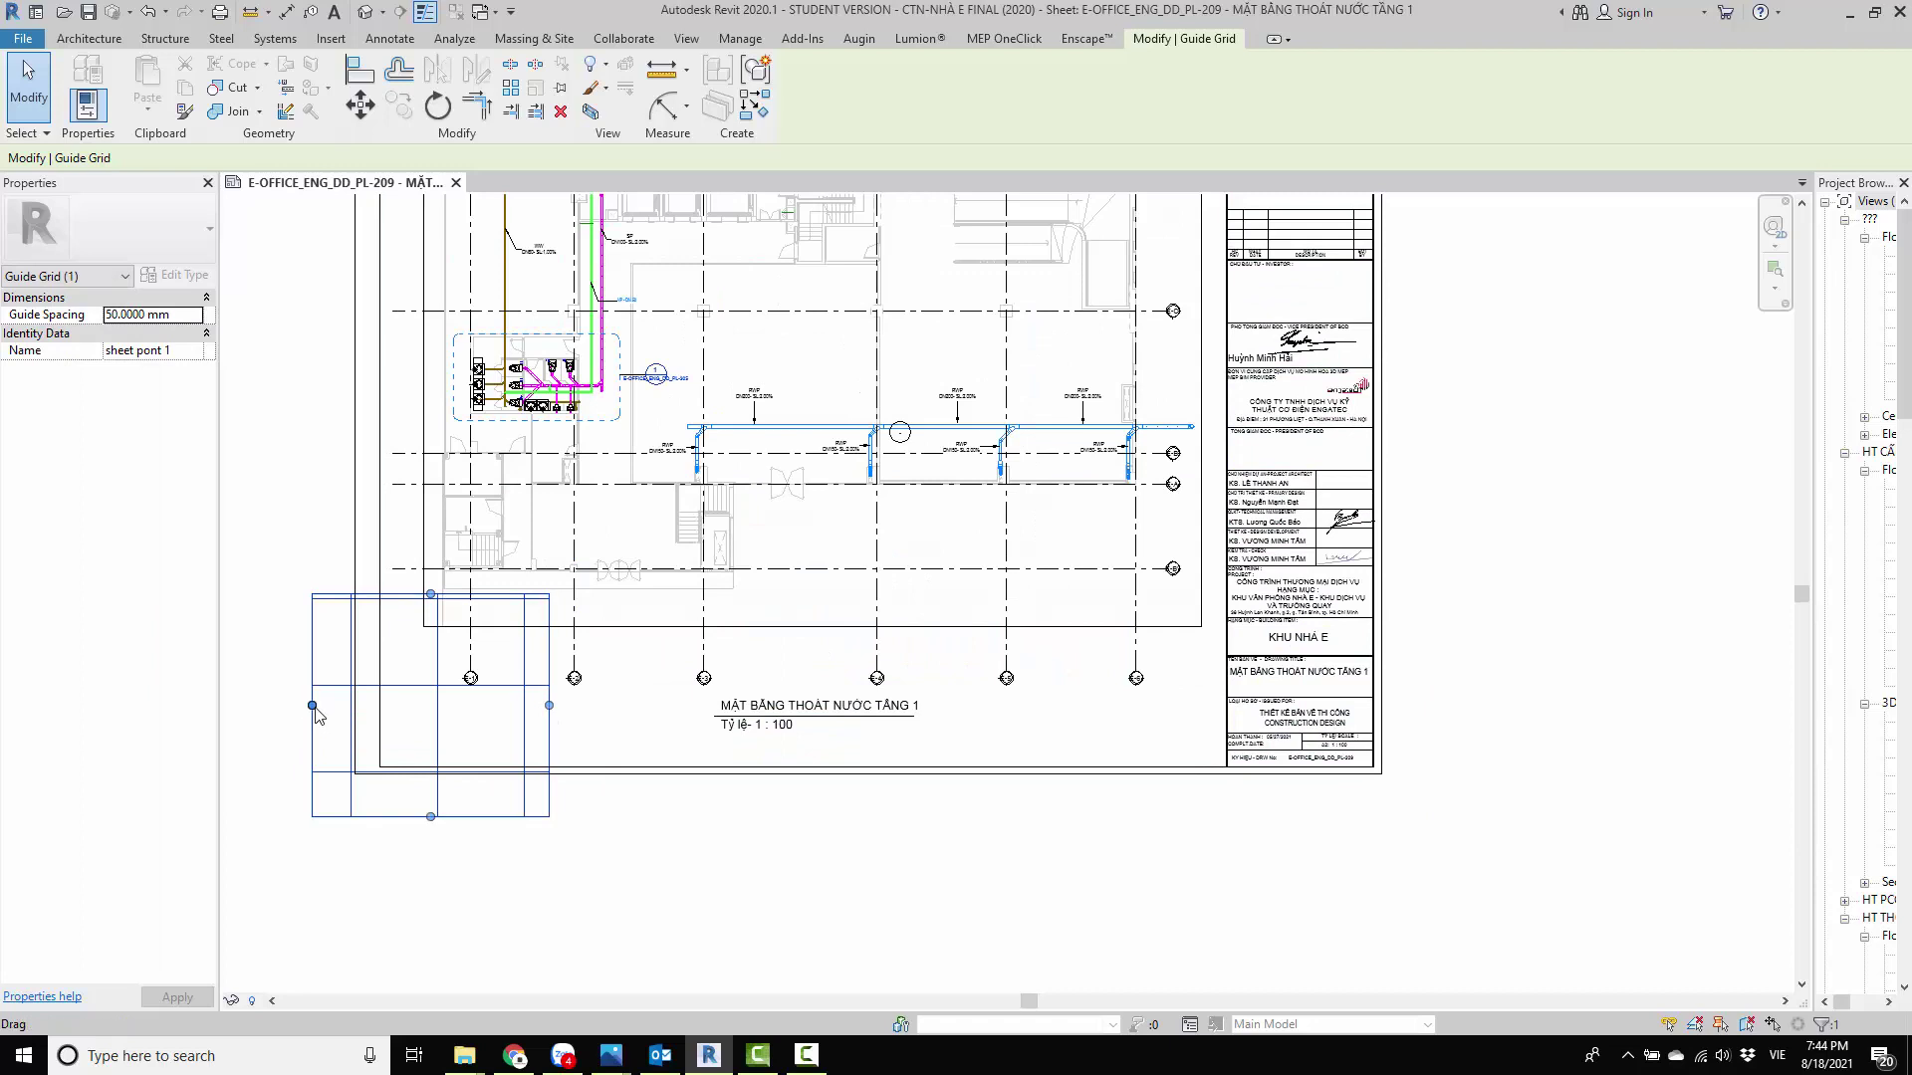
drag(312, 706, 343, 707)
scroll(343, 707, up, 1)
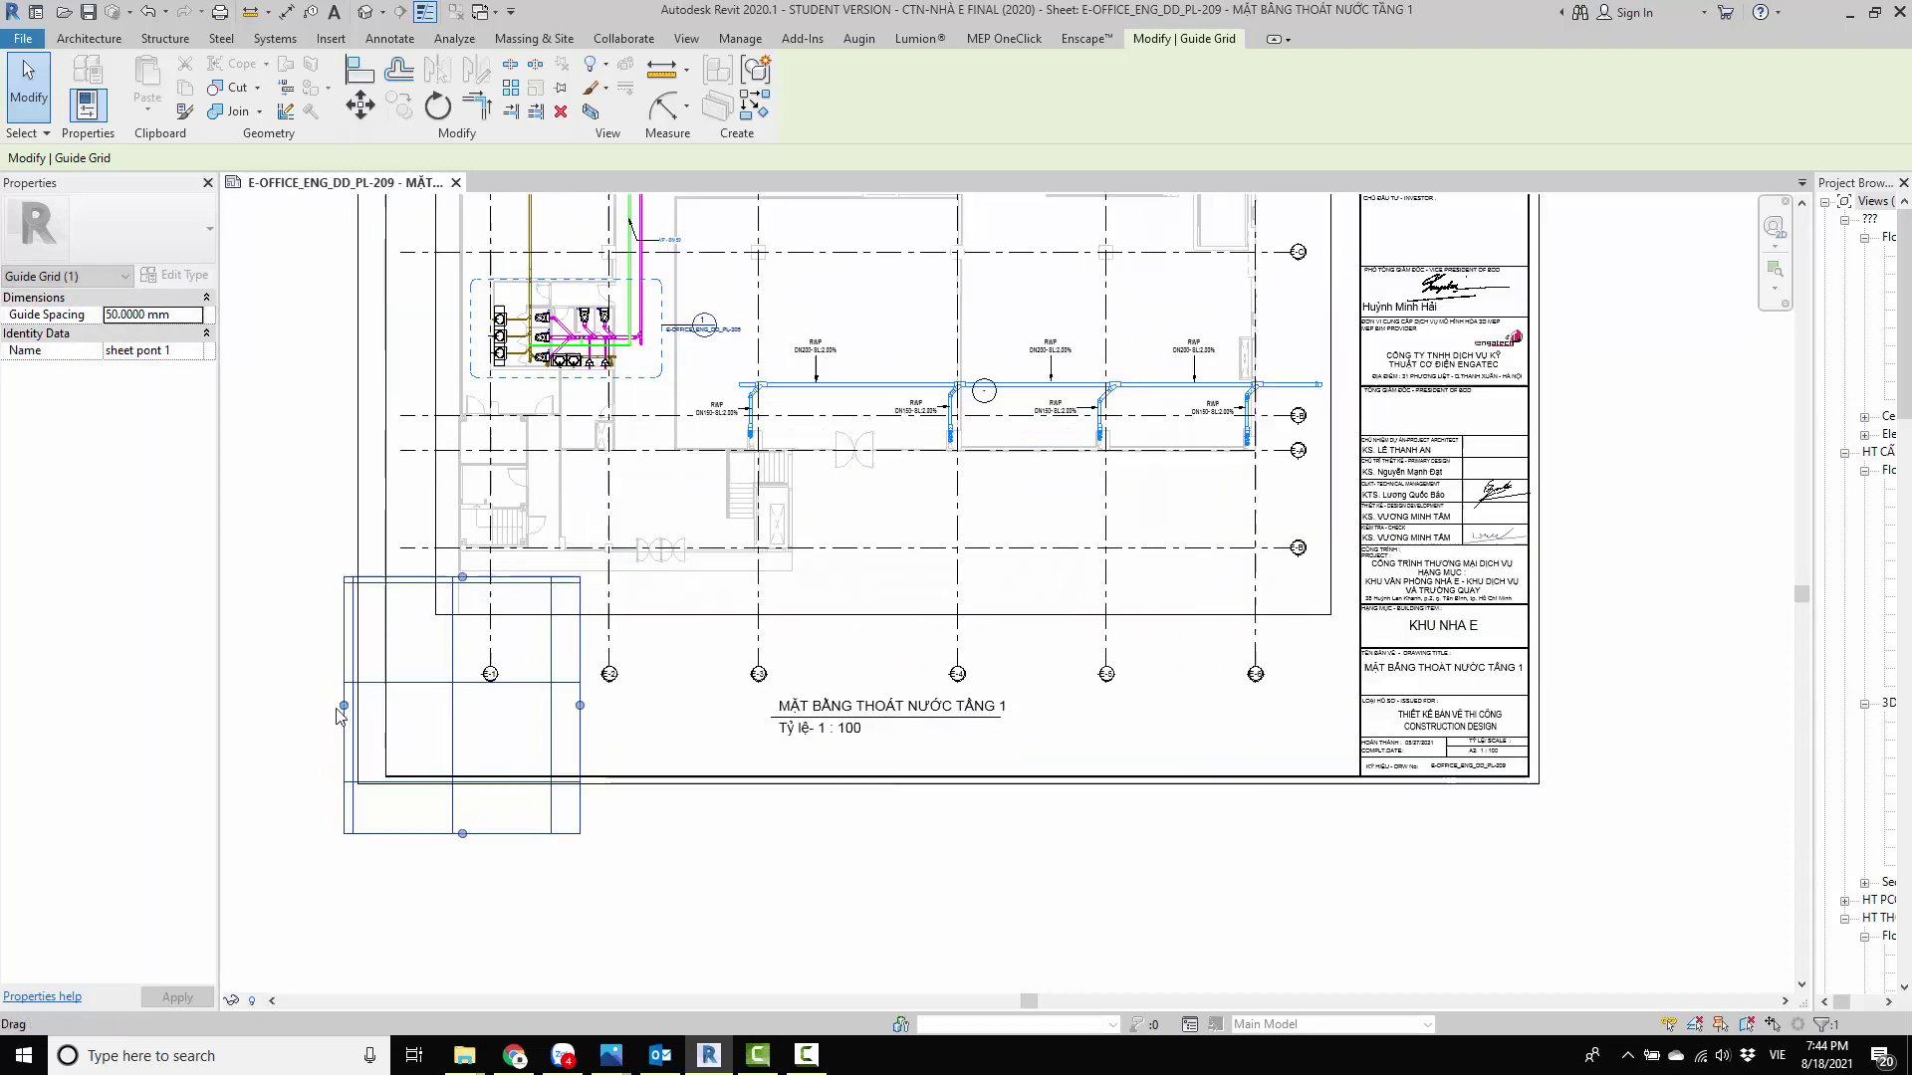
scroll(343, 707, up, 2)
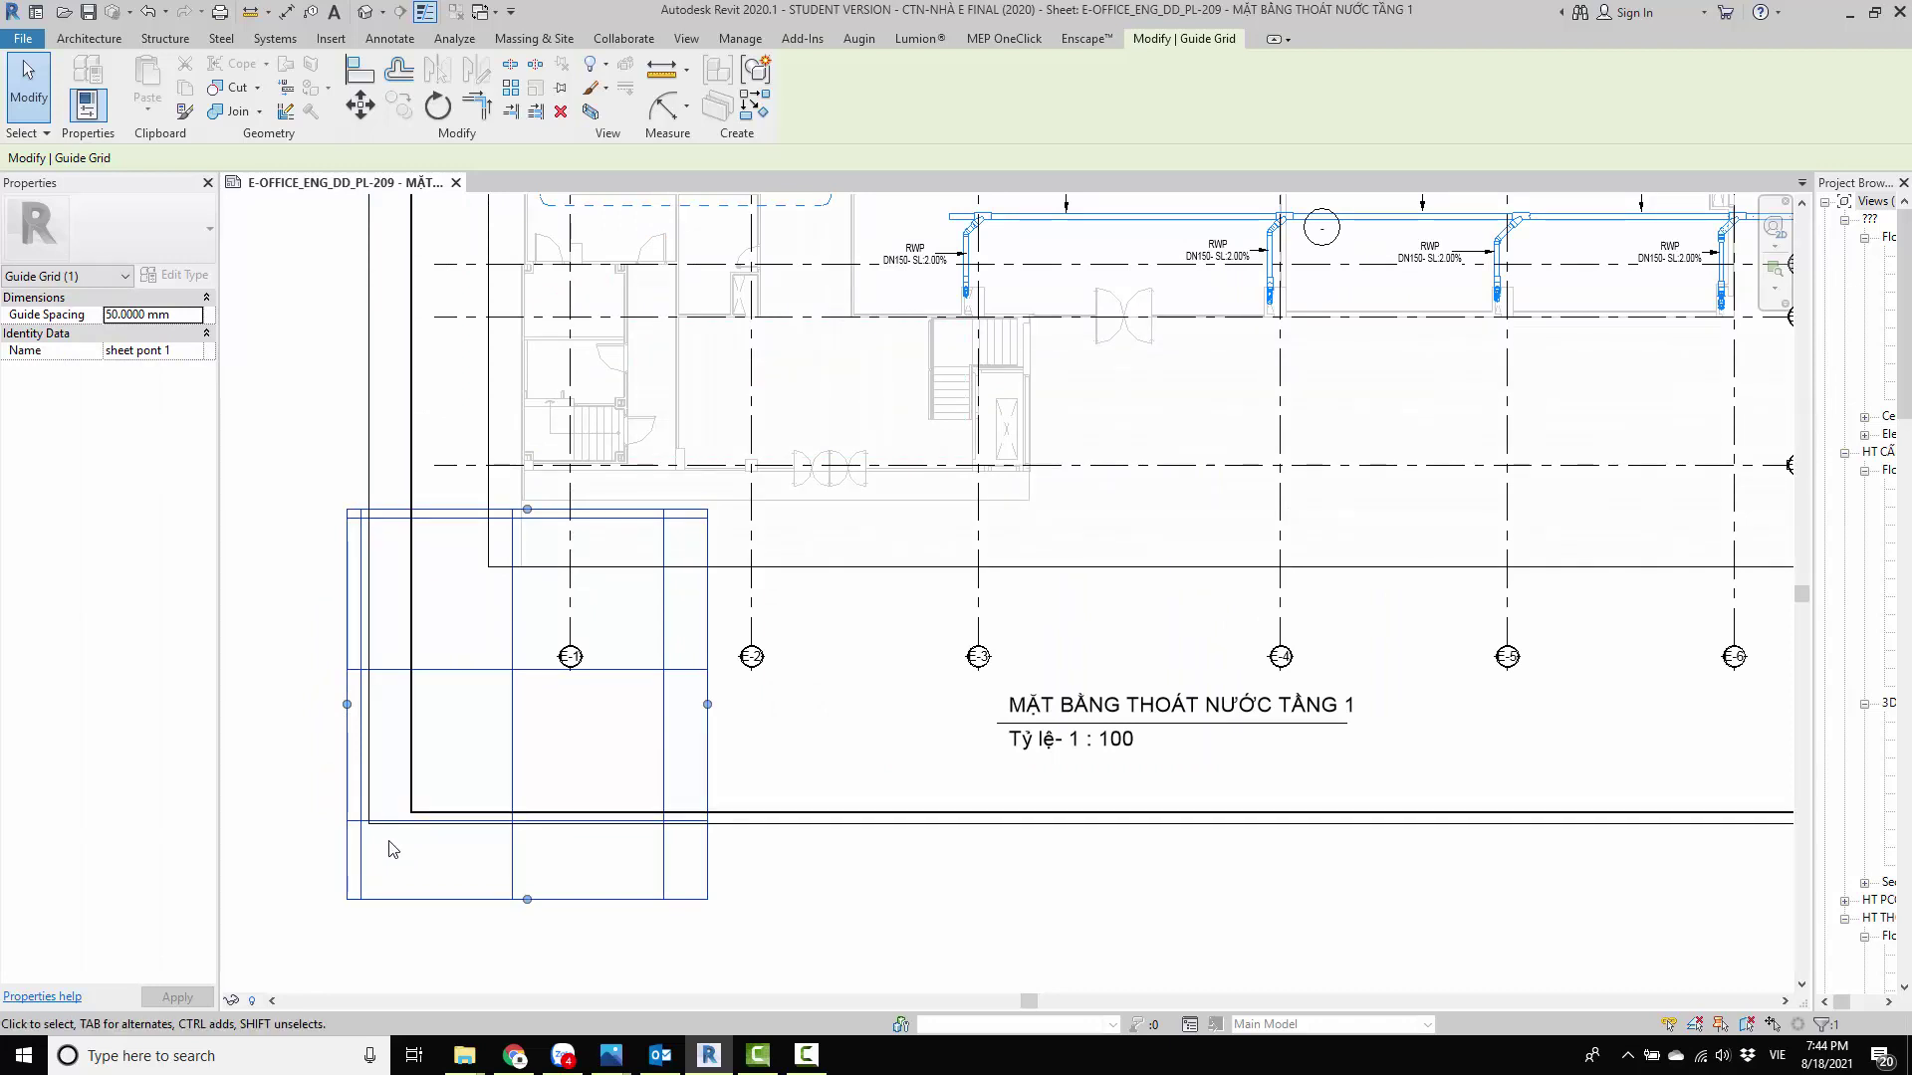
Step: Move the guide grid with MV so one of its intersections lands on grid E-1's intersection
key(m)
key(v)
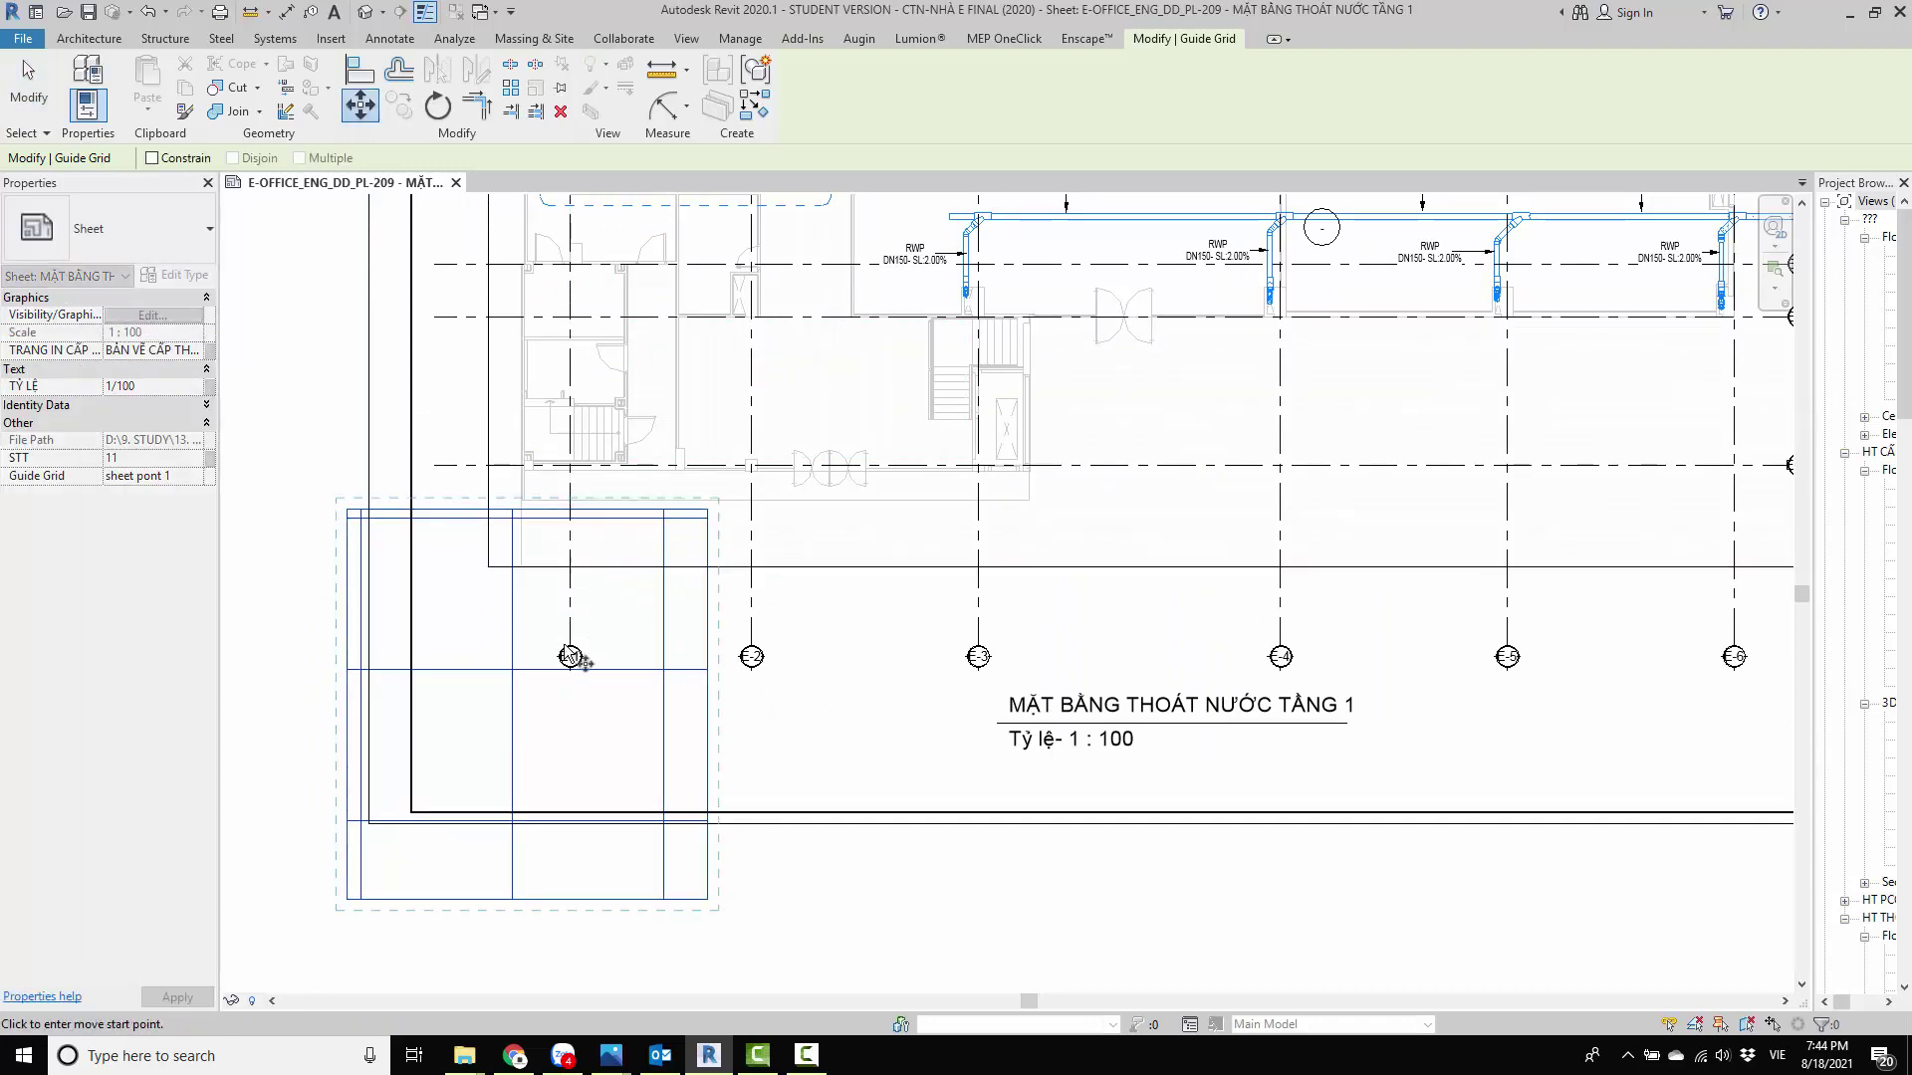
scroll(514, 517, up, 3)
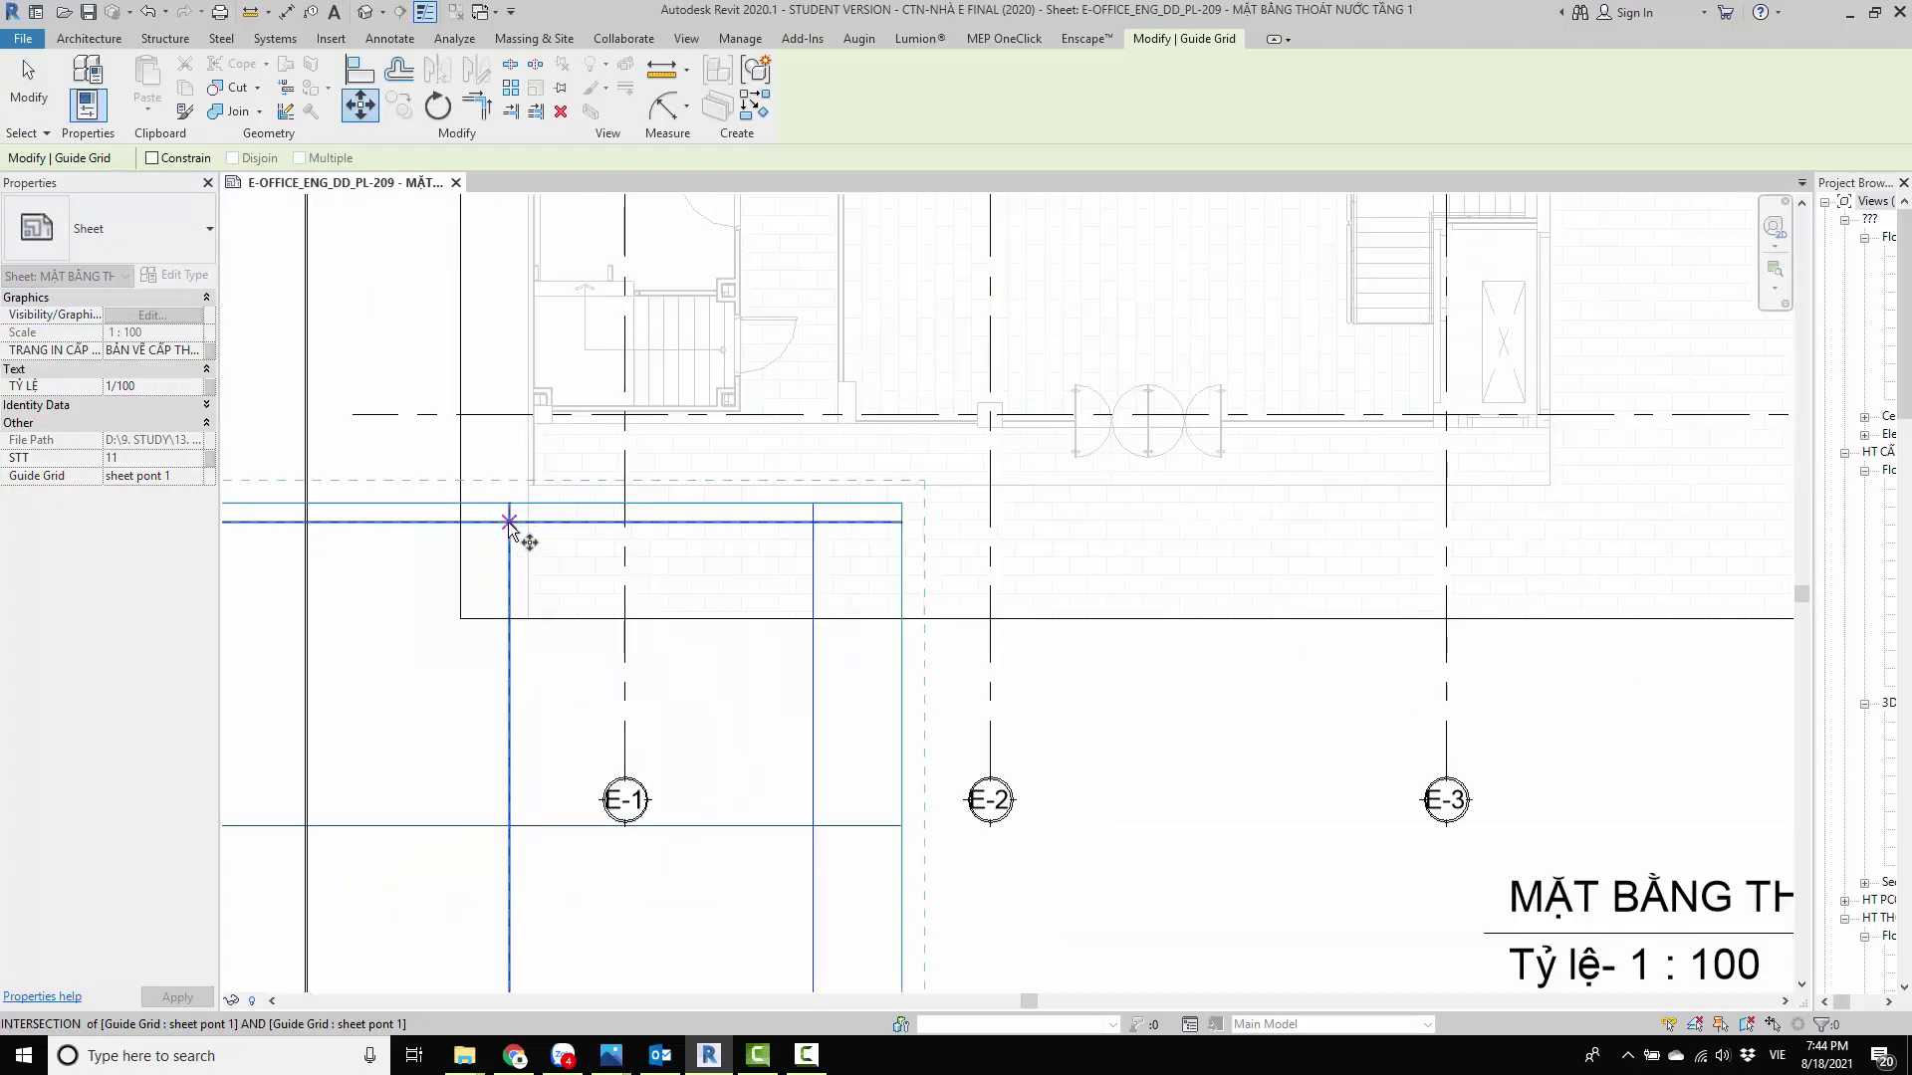
click(509, 522)
scroll(625, 416, up, 2)
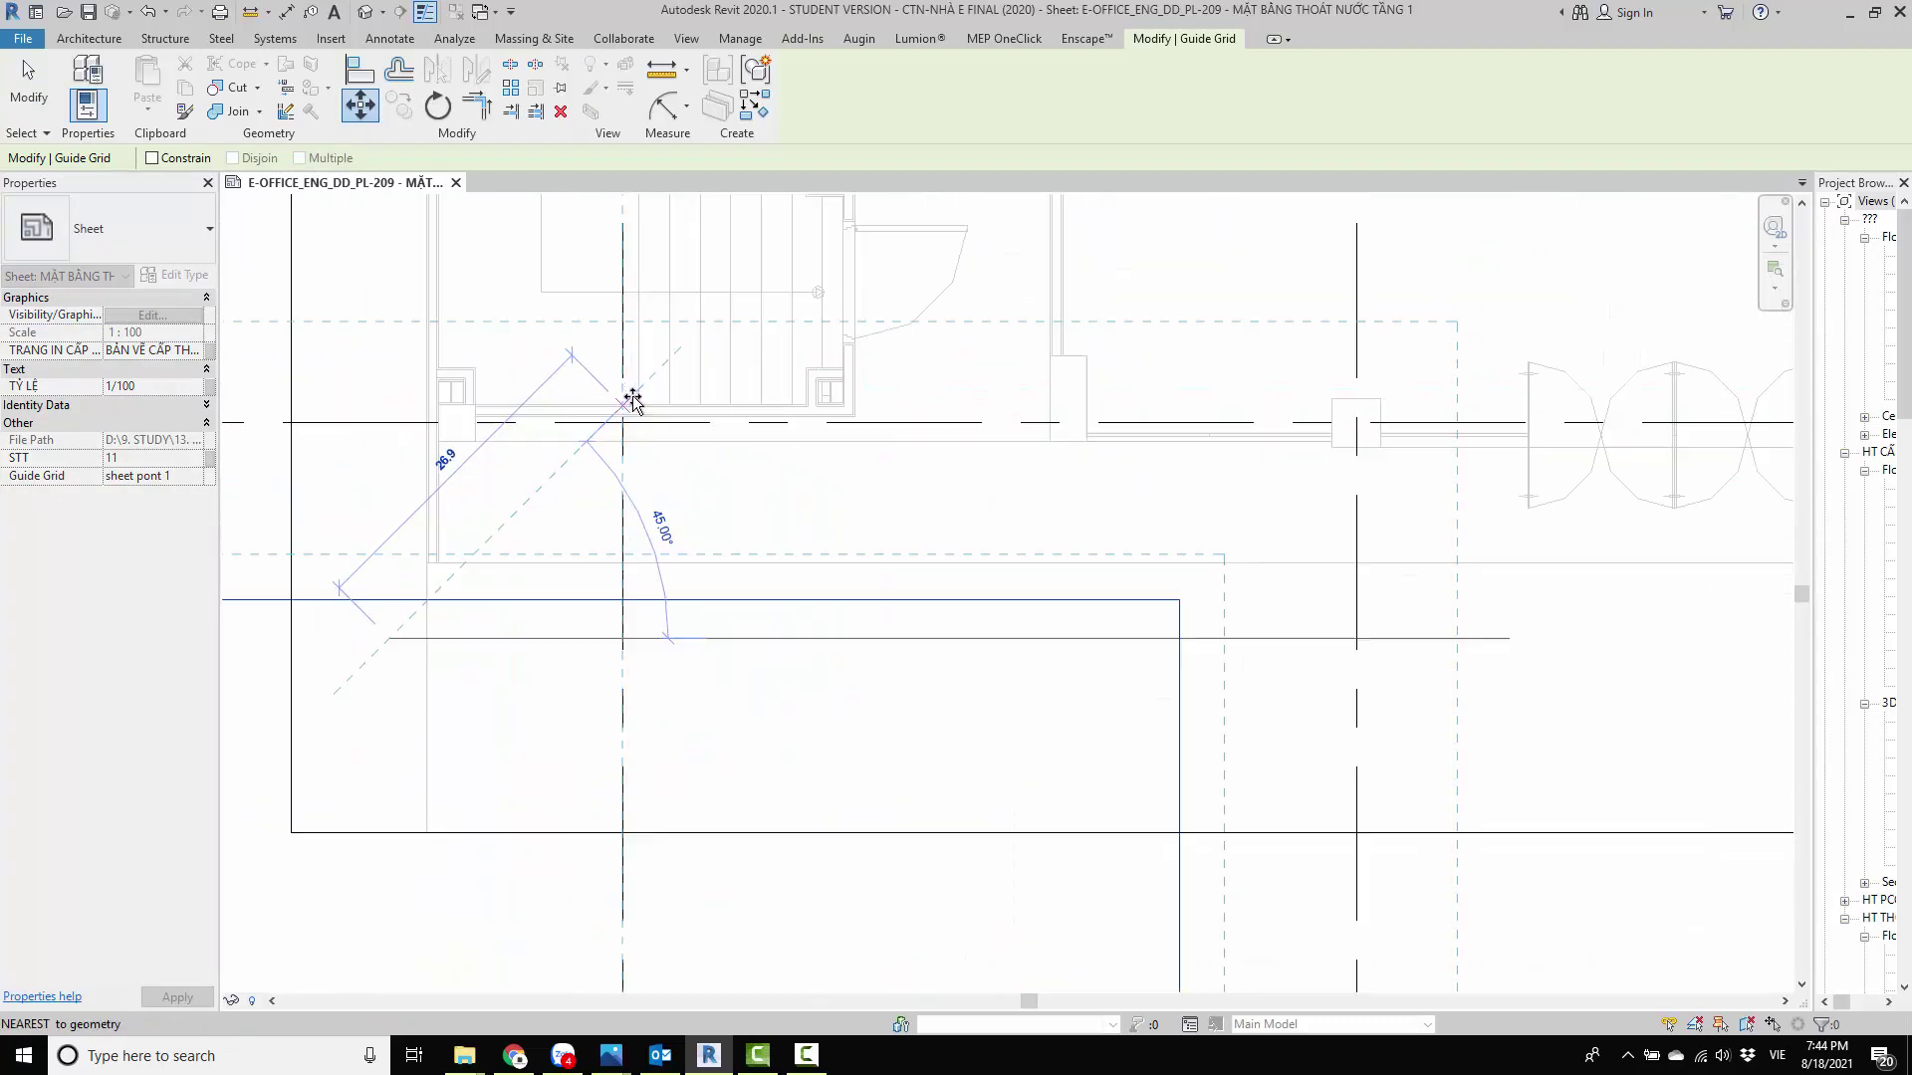
scroll(628, 410, up, 2)
click(619, 450)
scroll(850, 499, down, 5)
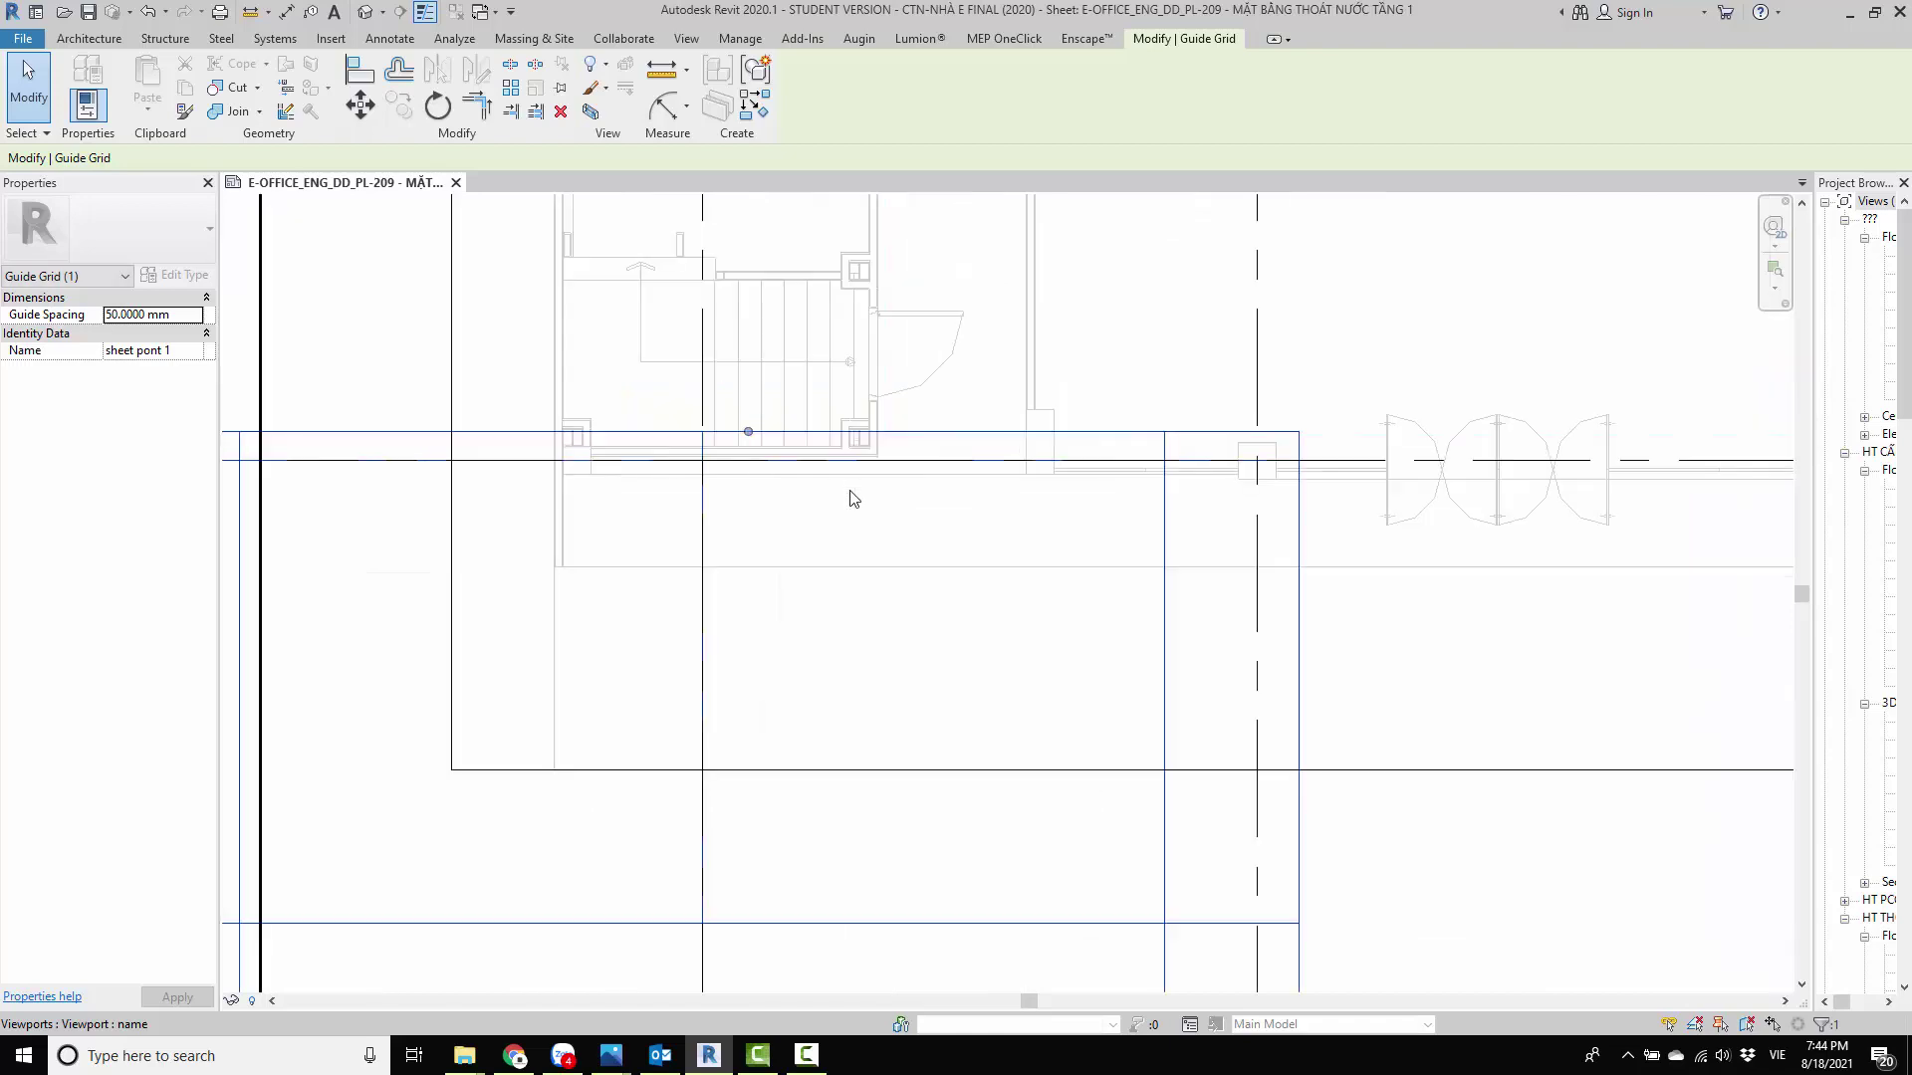
scroll(756, 793, down, 1)
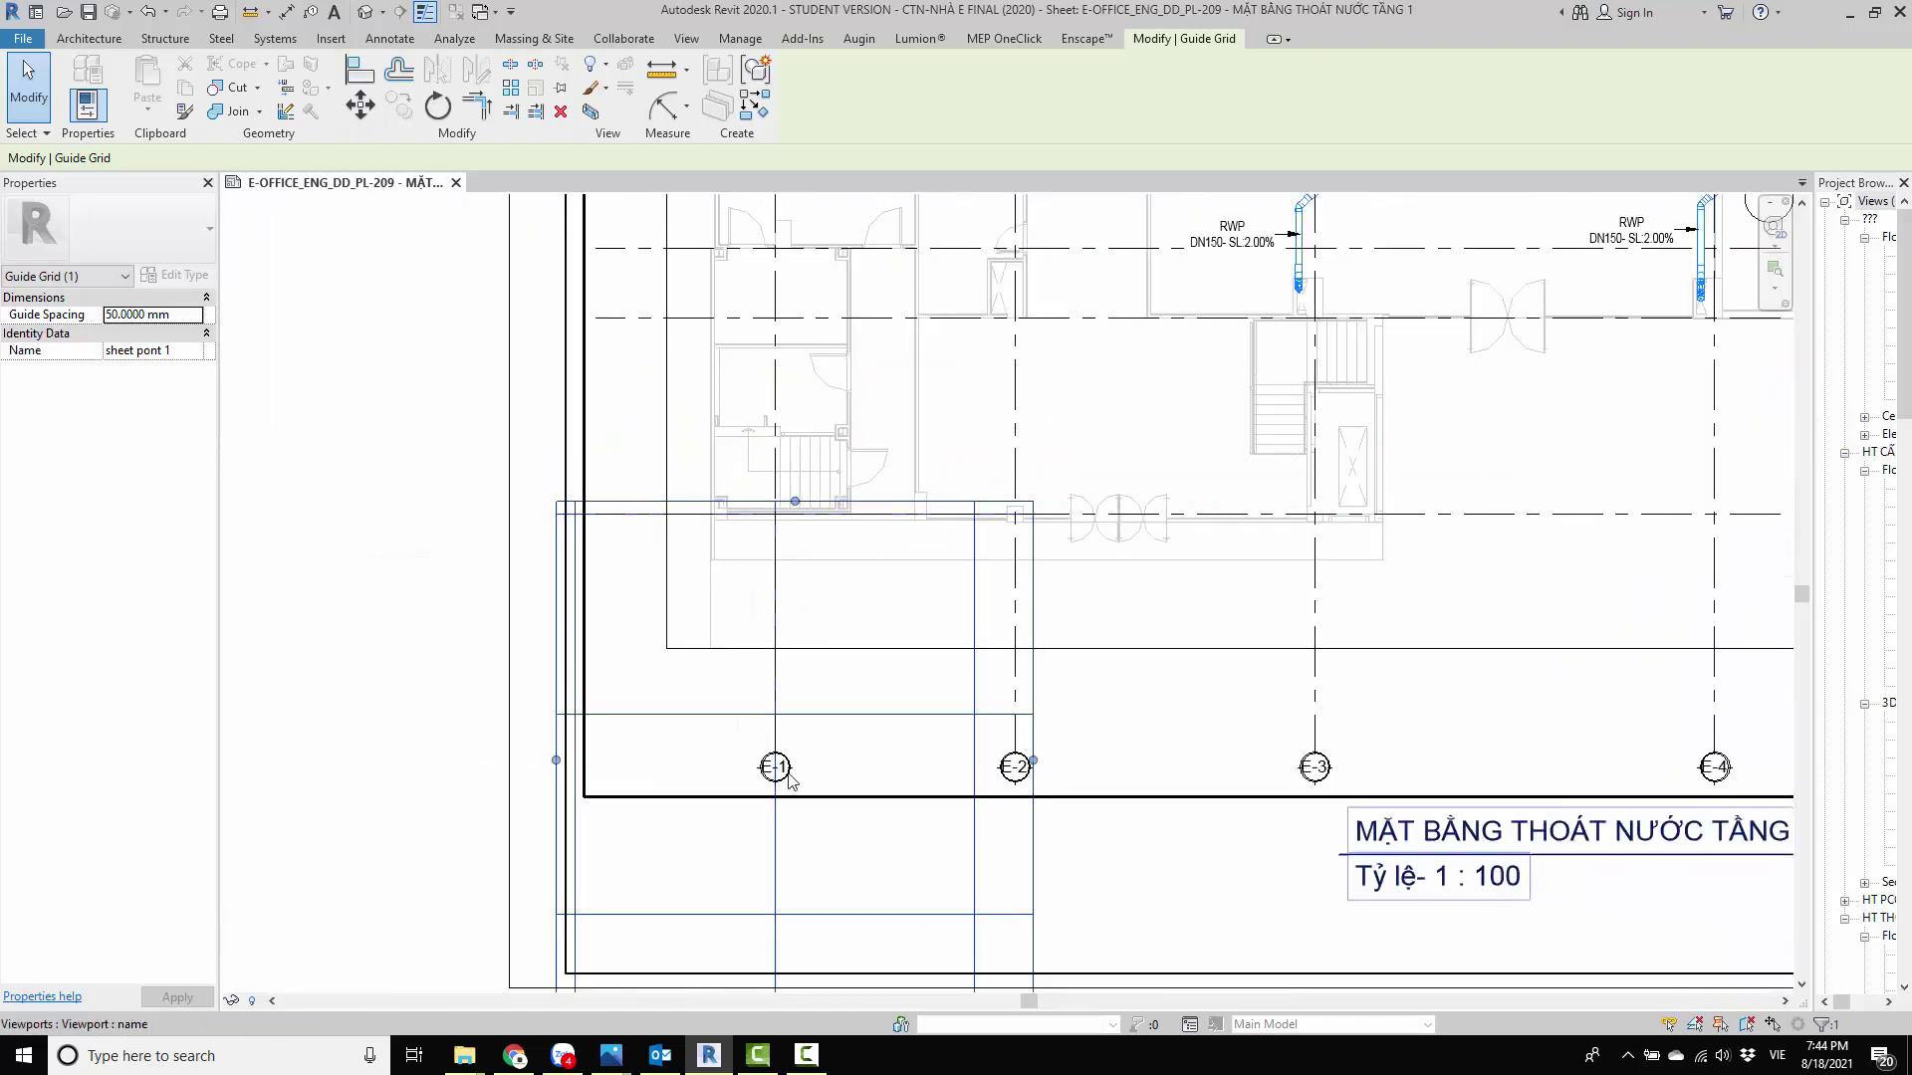
scroll(601, 654, down, 1)
scroll(897, 647, down, 2)
scroll(1643, 511, up, 2)
scroll(1645, 511, up, 1)
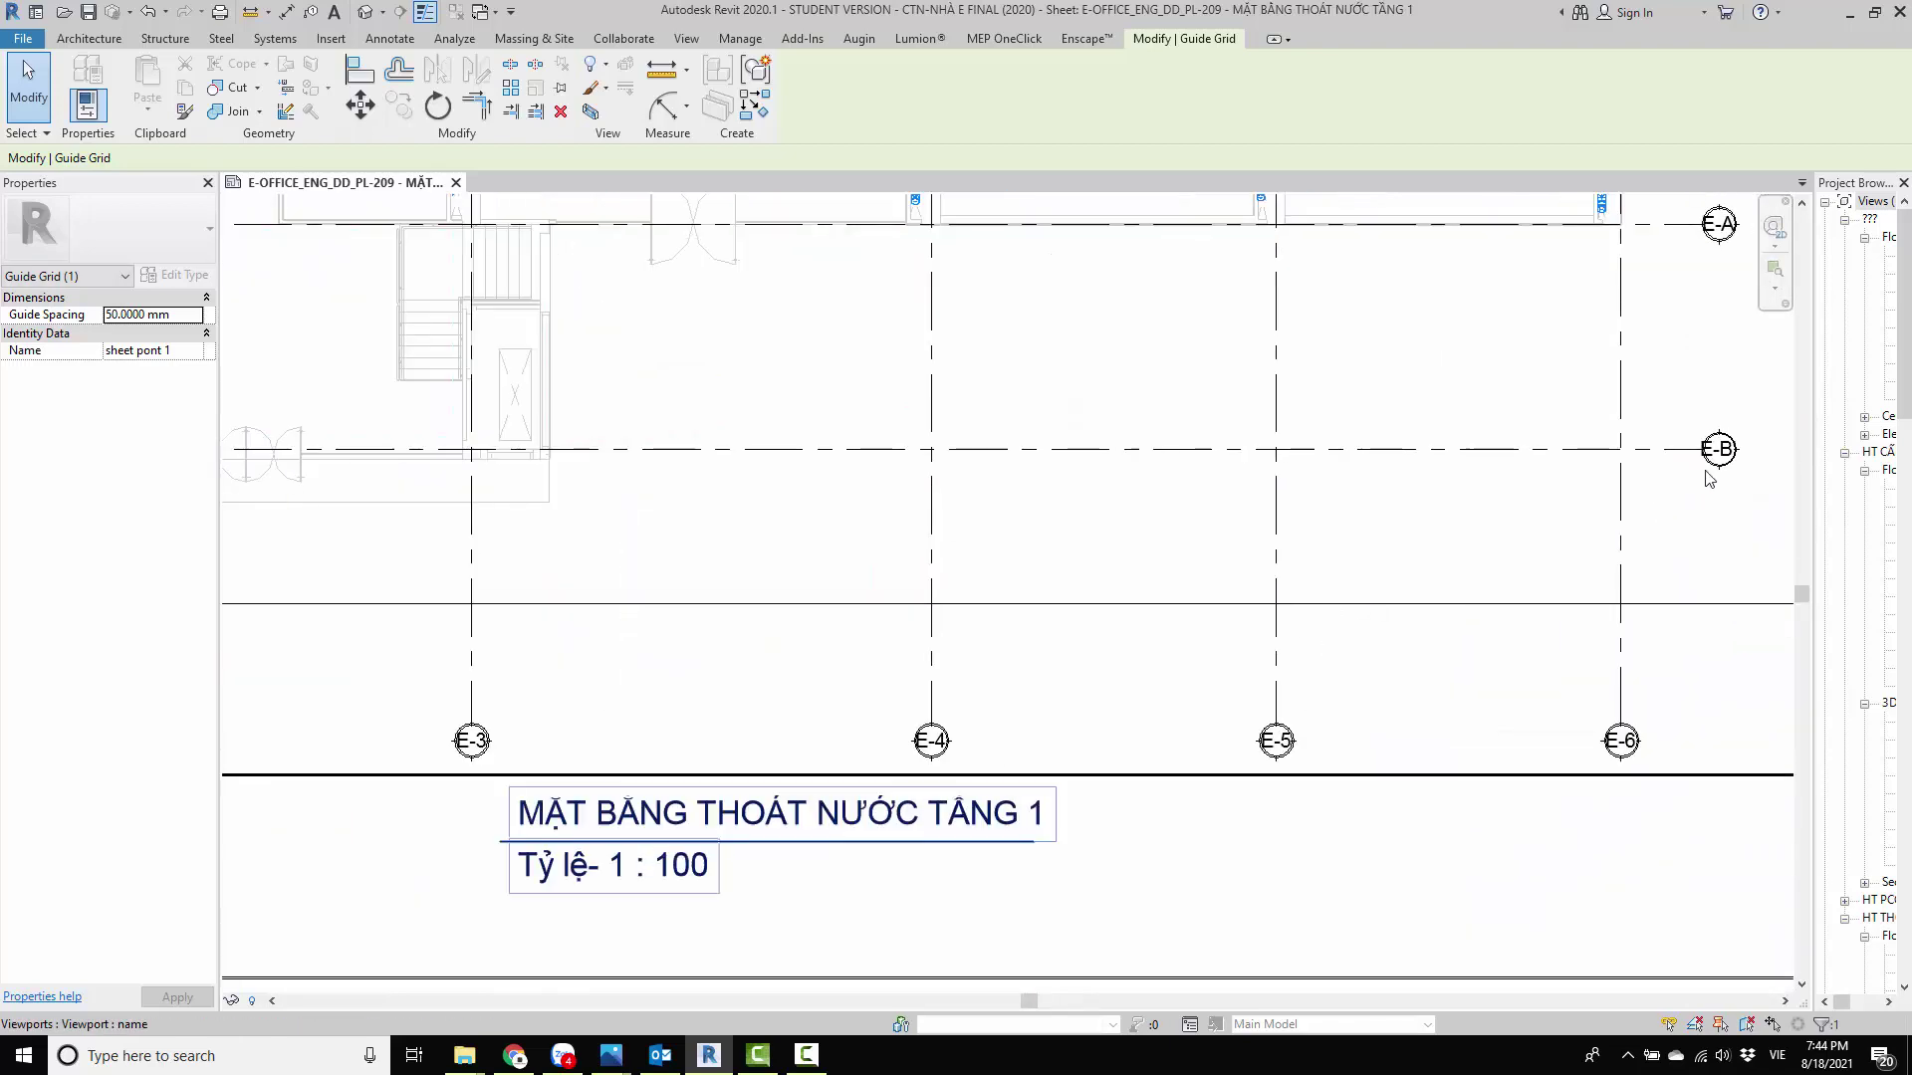
scroll(1599, 503, down, 2)
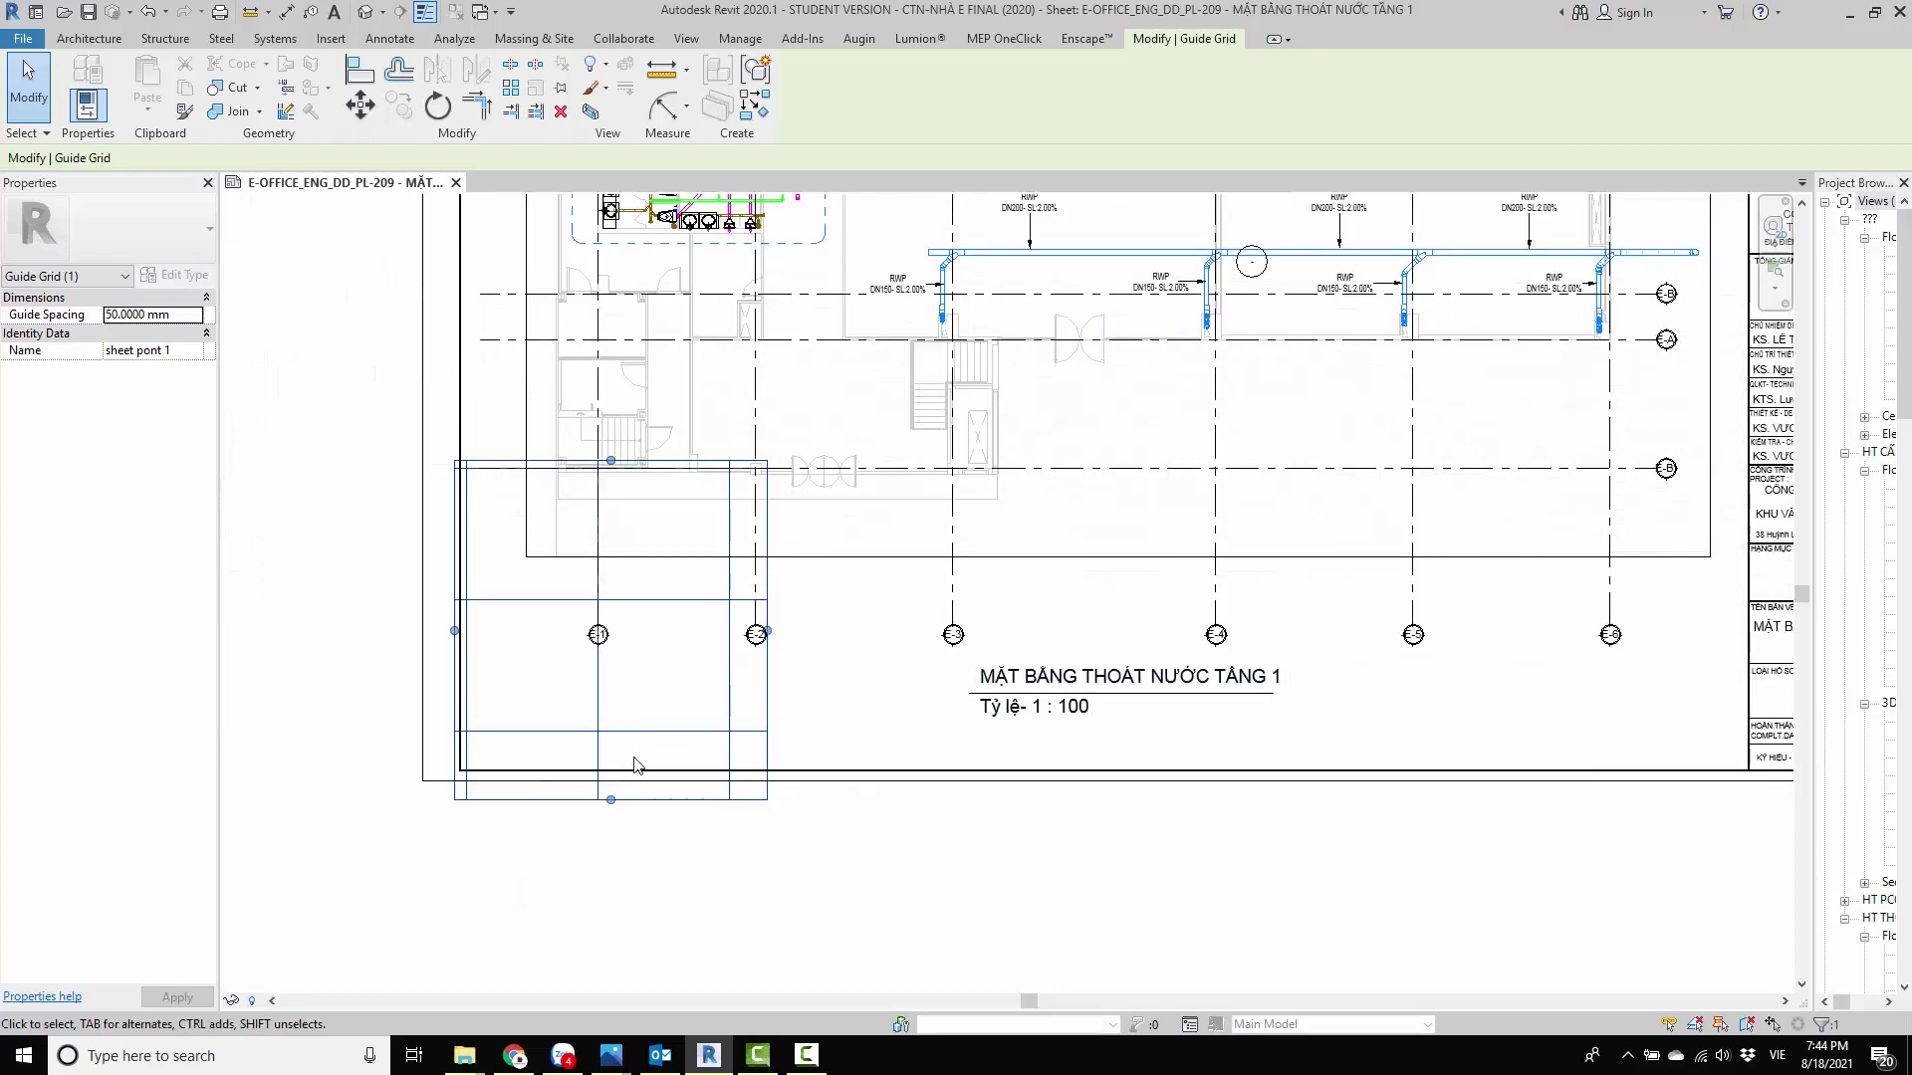
Step: Trim the guide grid's left and right edges into a compact box, then clear the selection
click(628, 817)
click(607, 797)
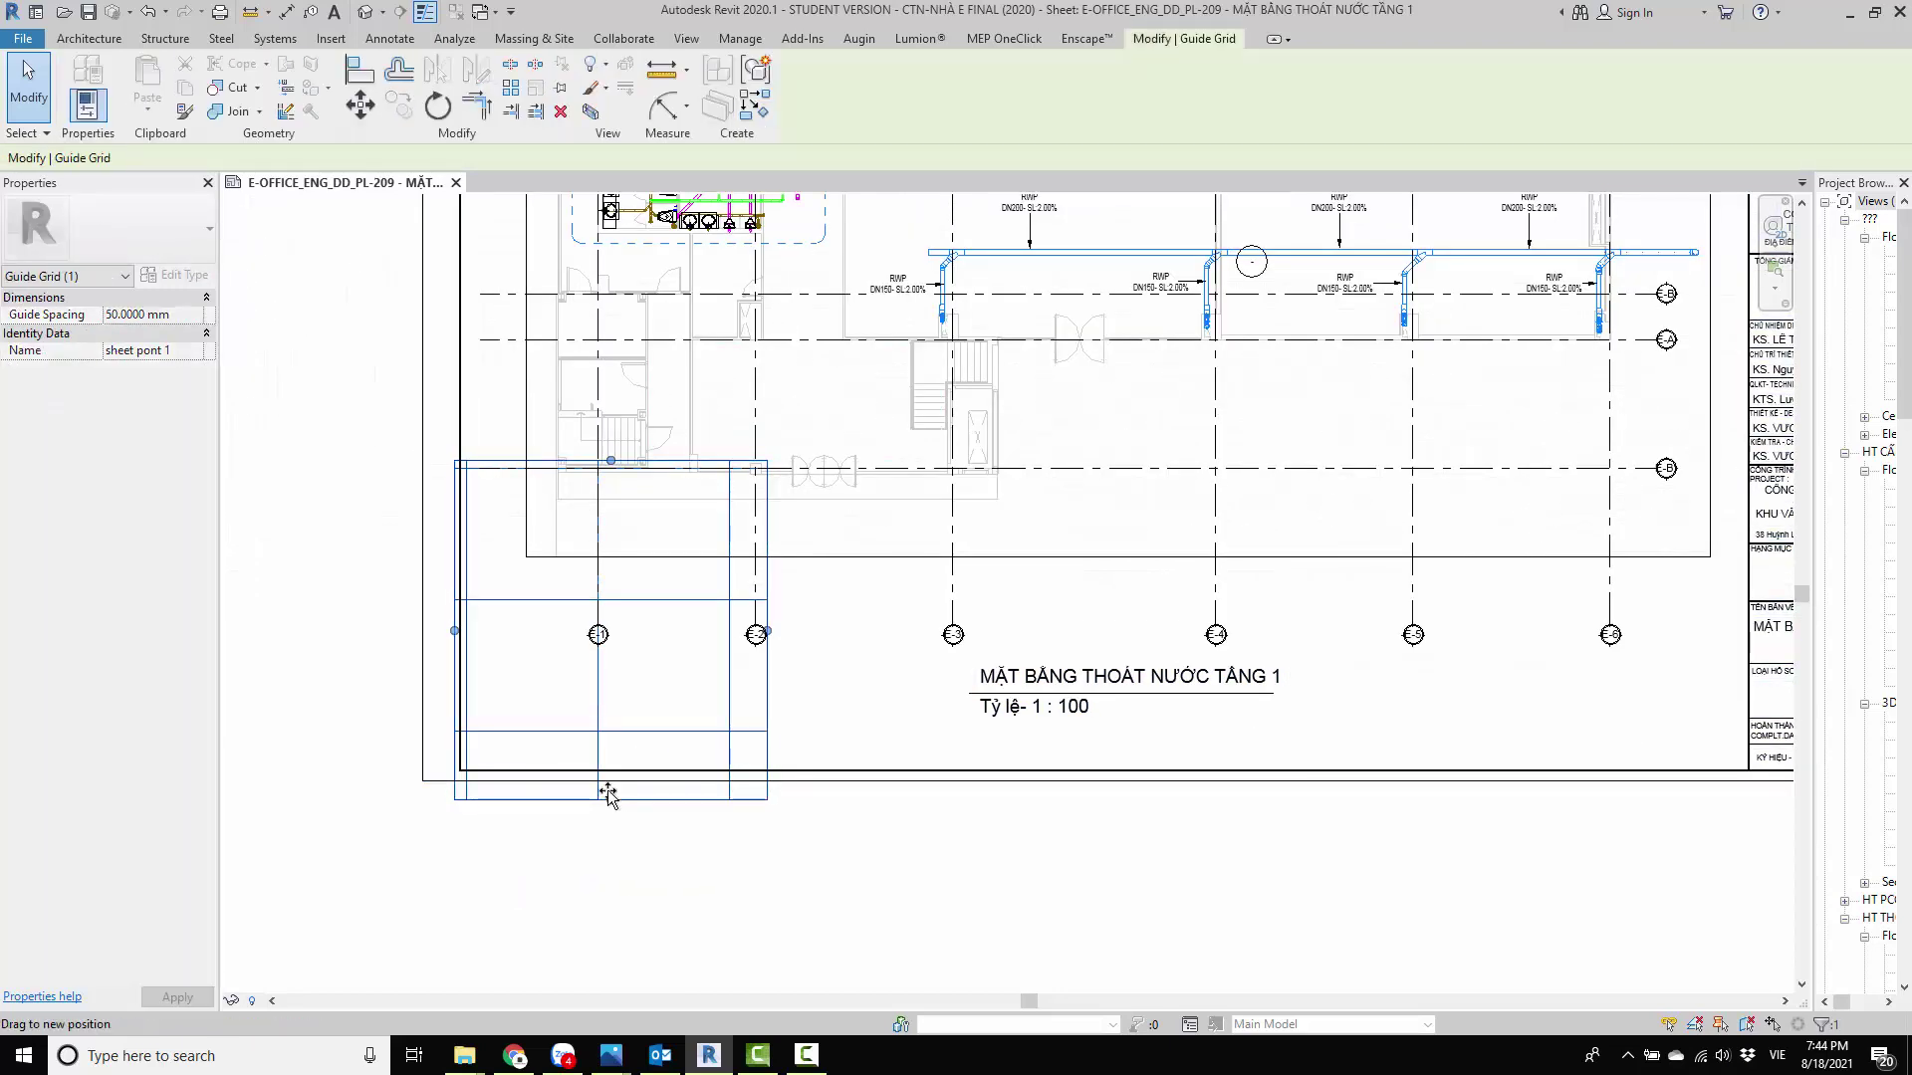
scroll(448, 592, up, 3)
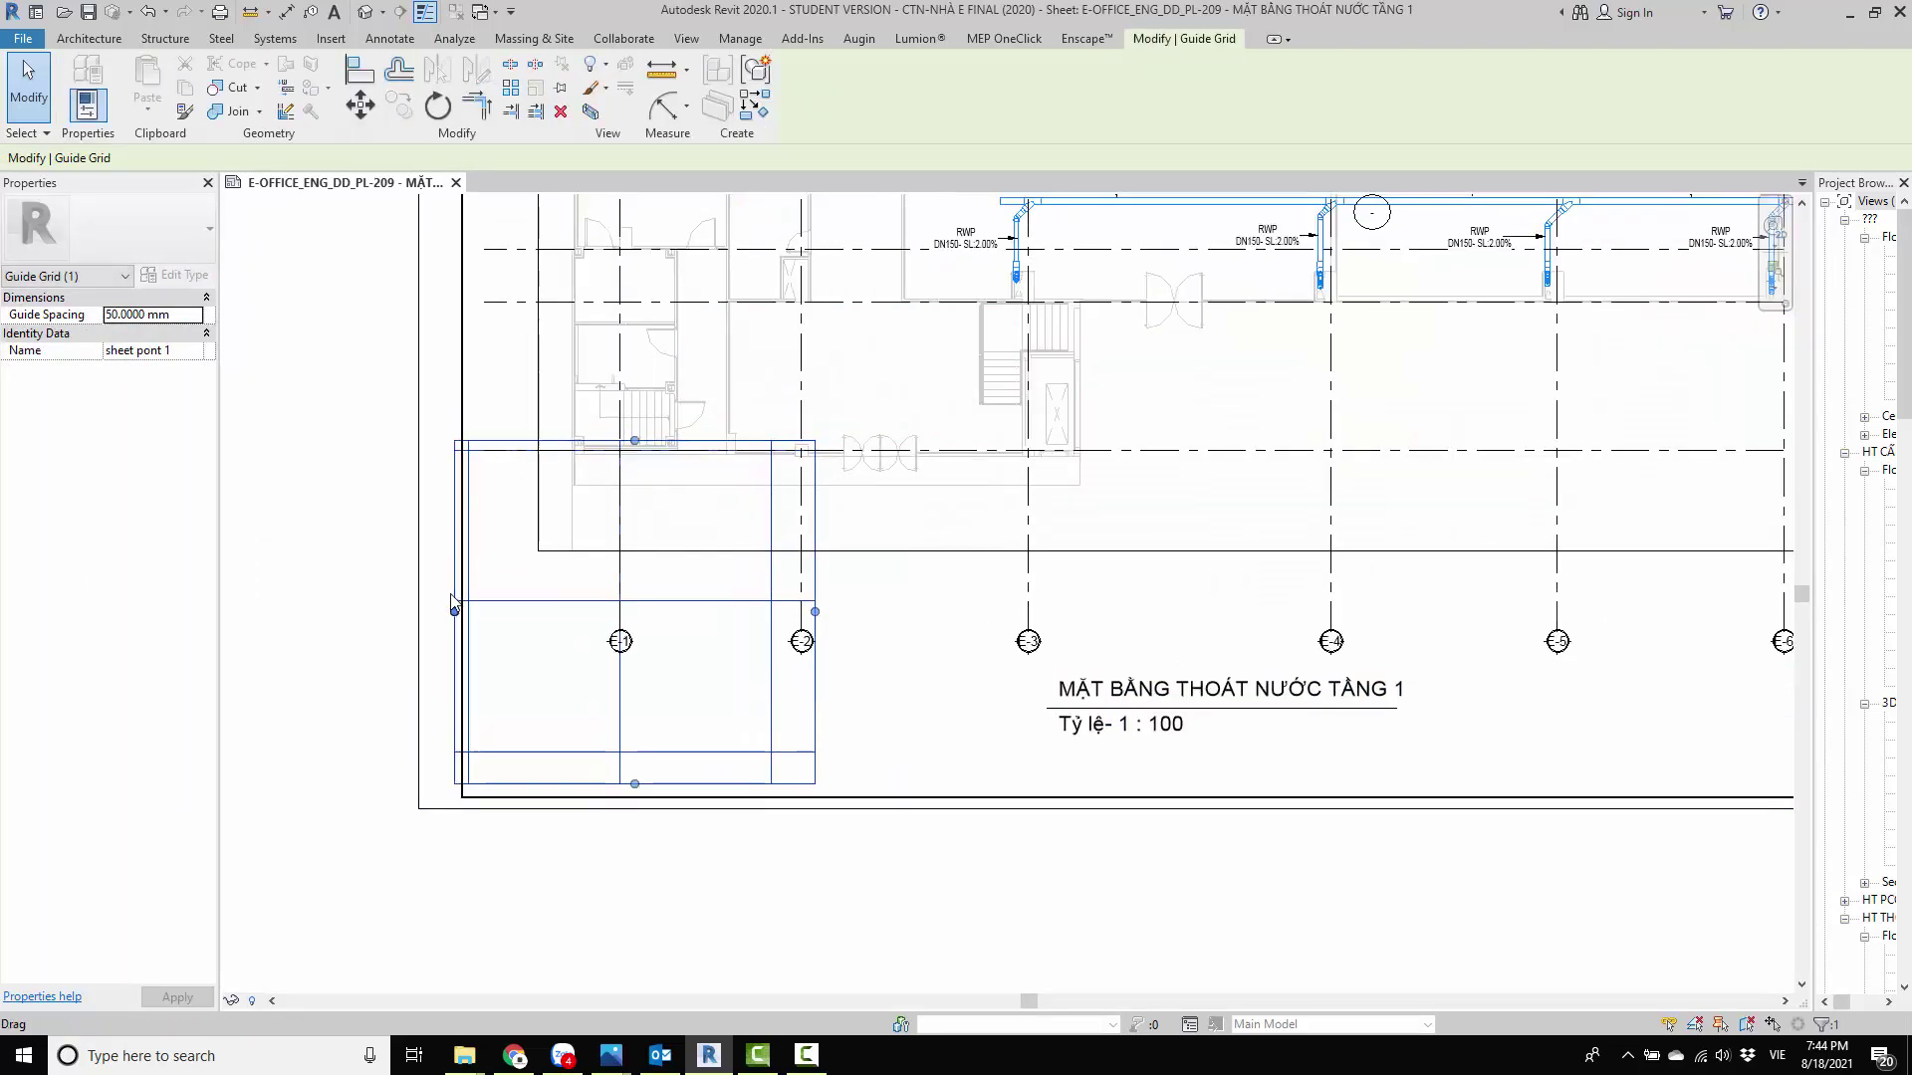
drag(459, 627, 483, 627)
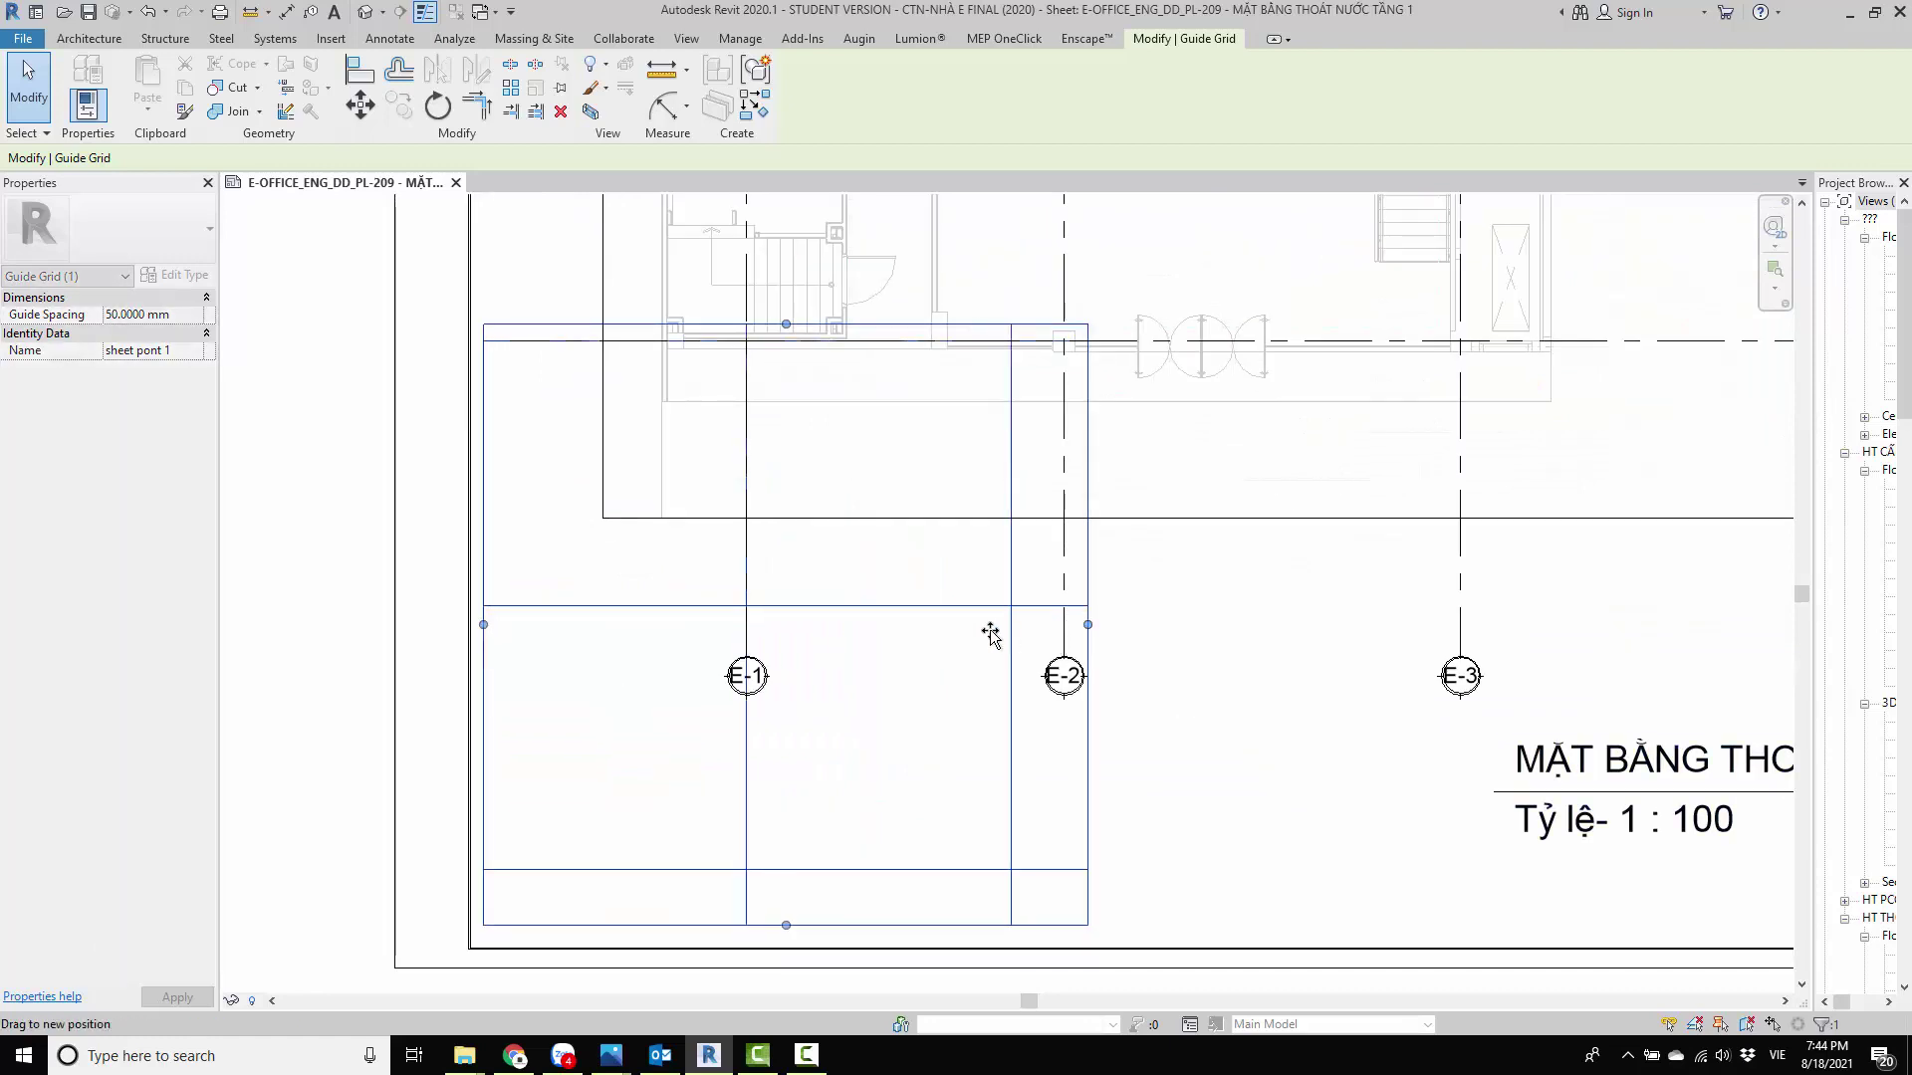
drag(1088, 624, 927, 638)
key(Escape)
scroll(1145, 803, down, 2)
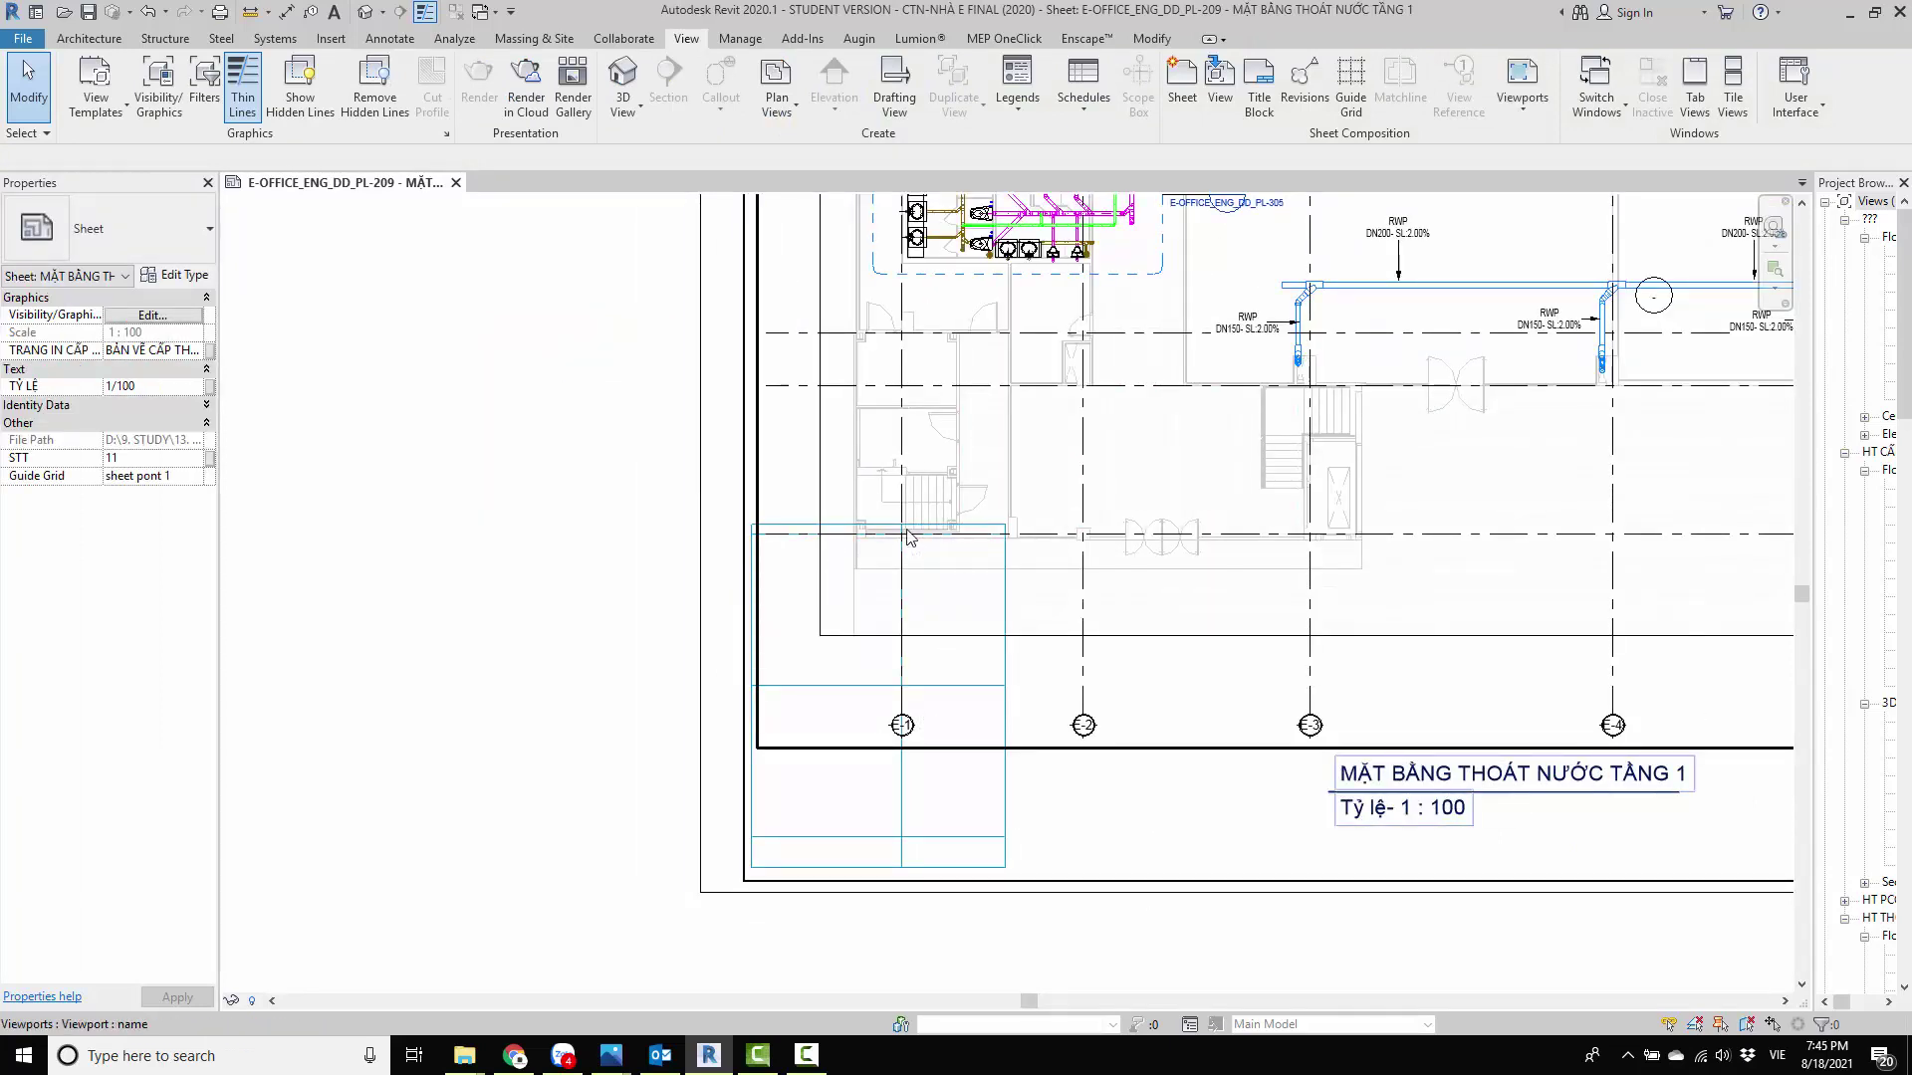
Step: Zoom in and select the guide grid to verify it lines up with grid E-1
scroll(734, 597, down, 2)
scroll(555, 849, down, 1)
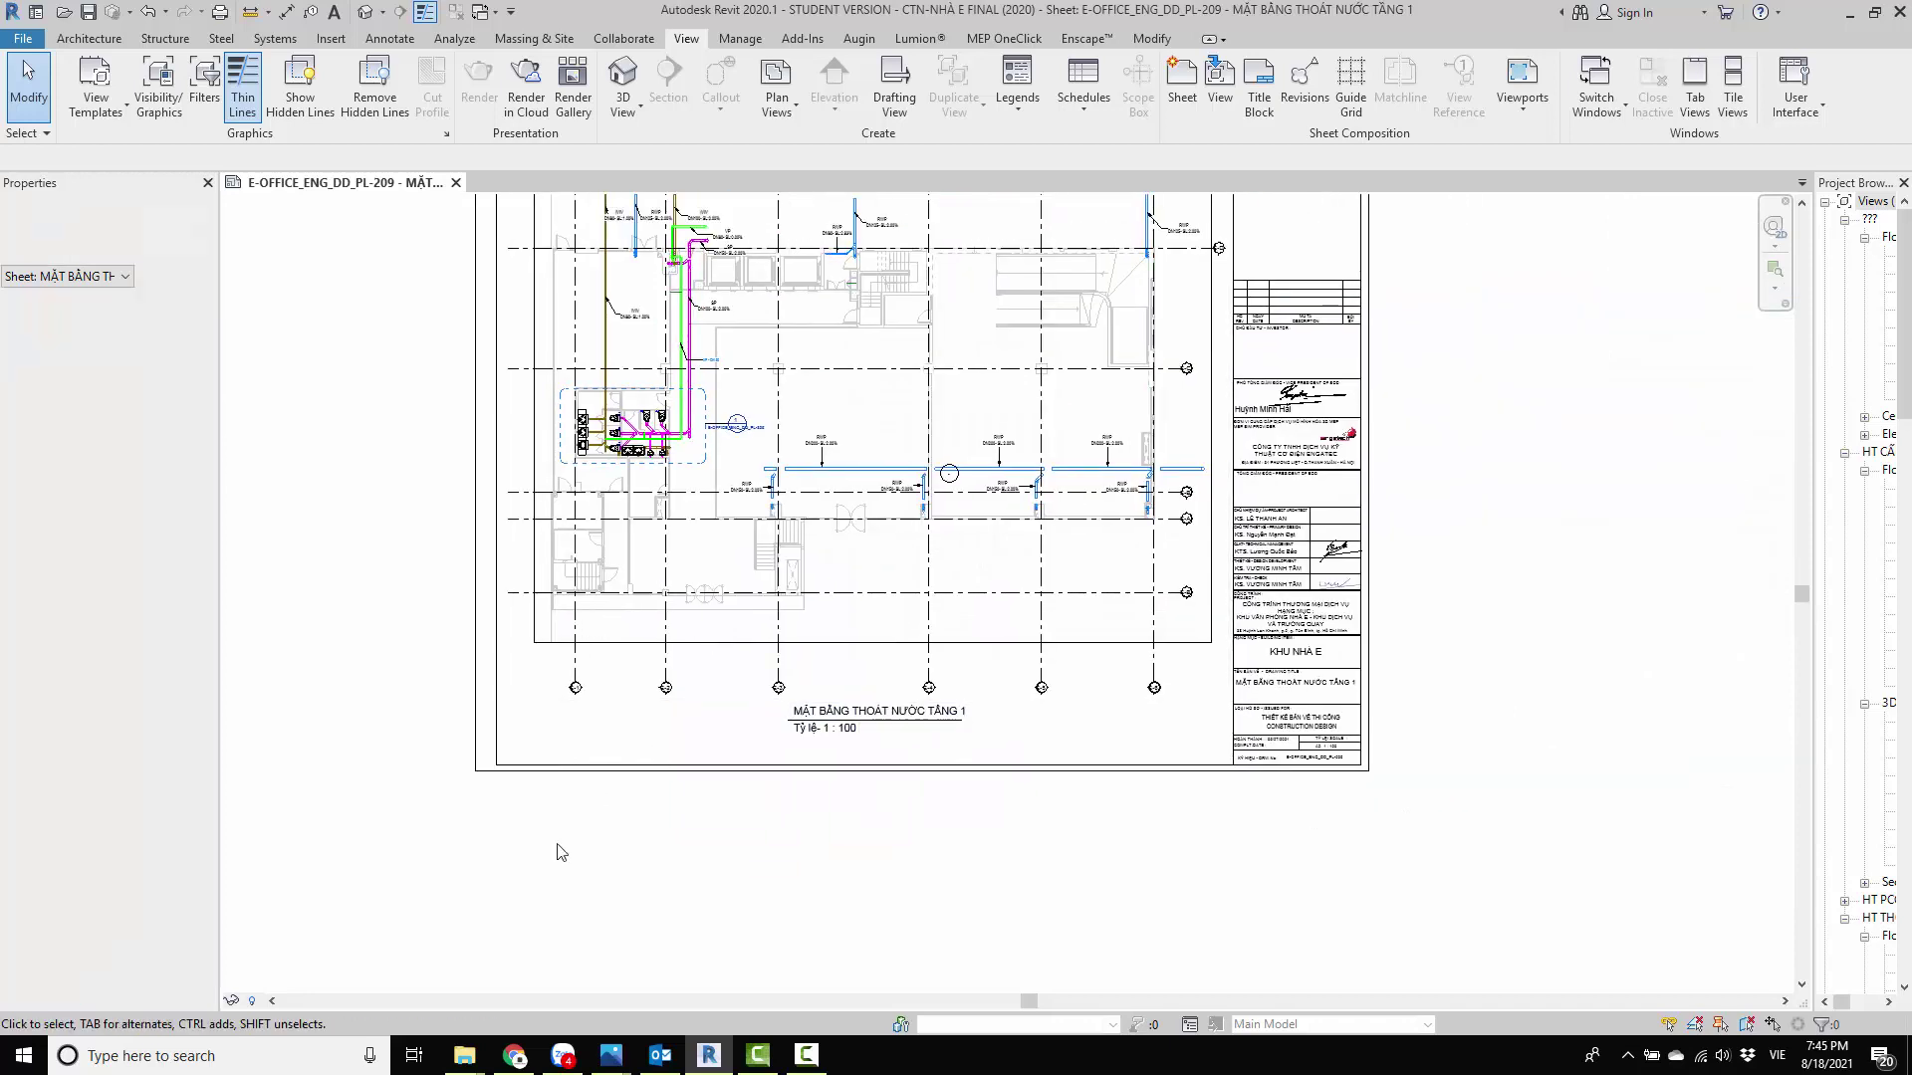
scroll(809, 767, up, 2)
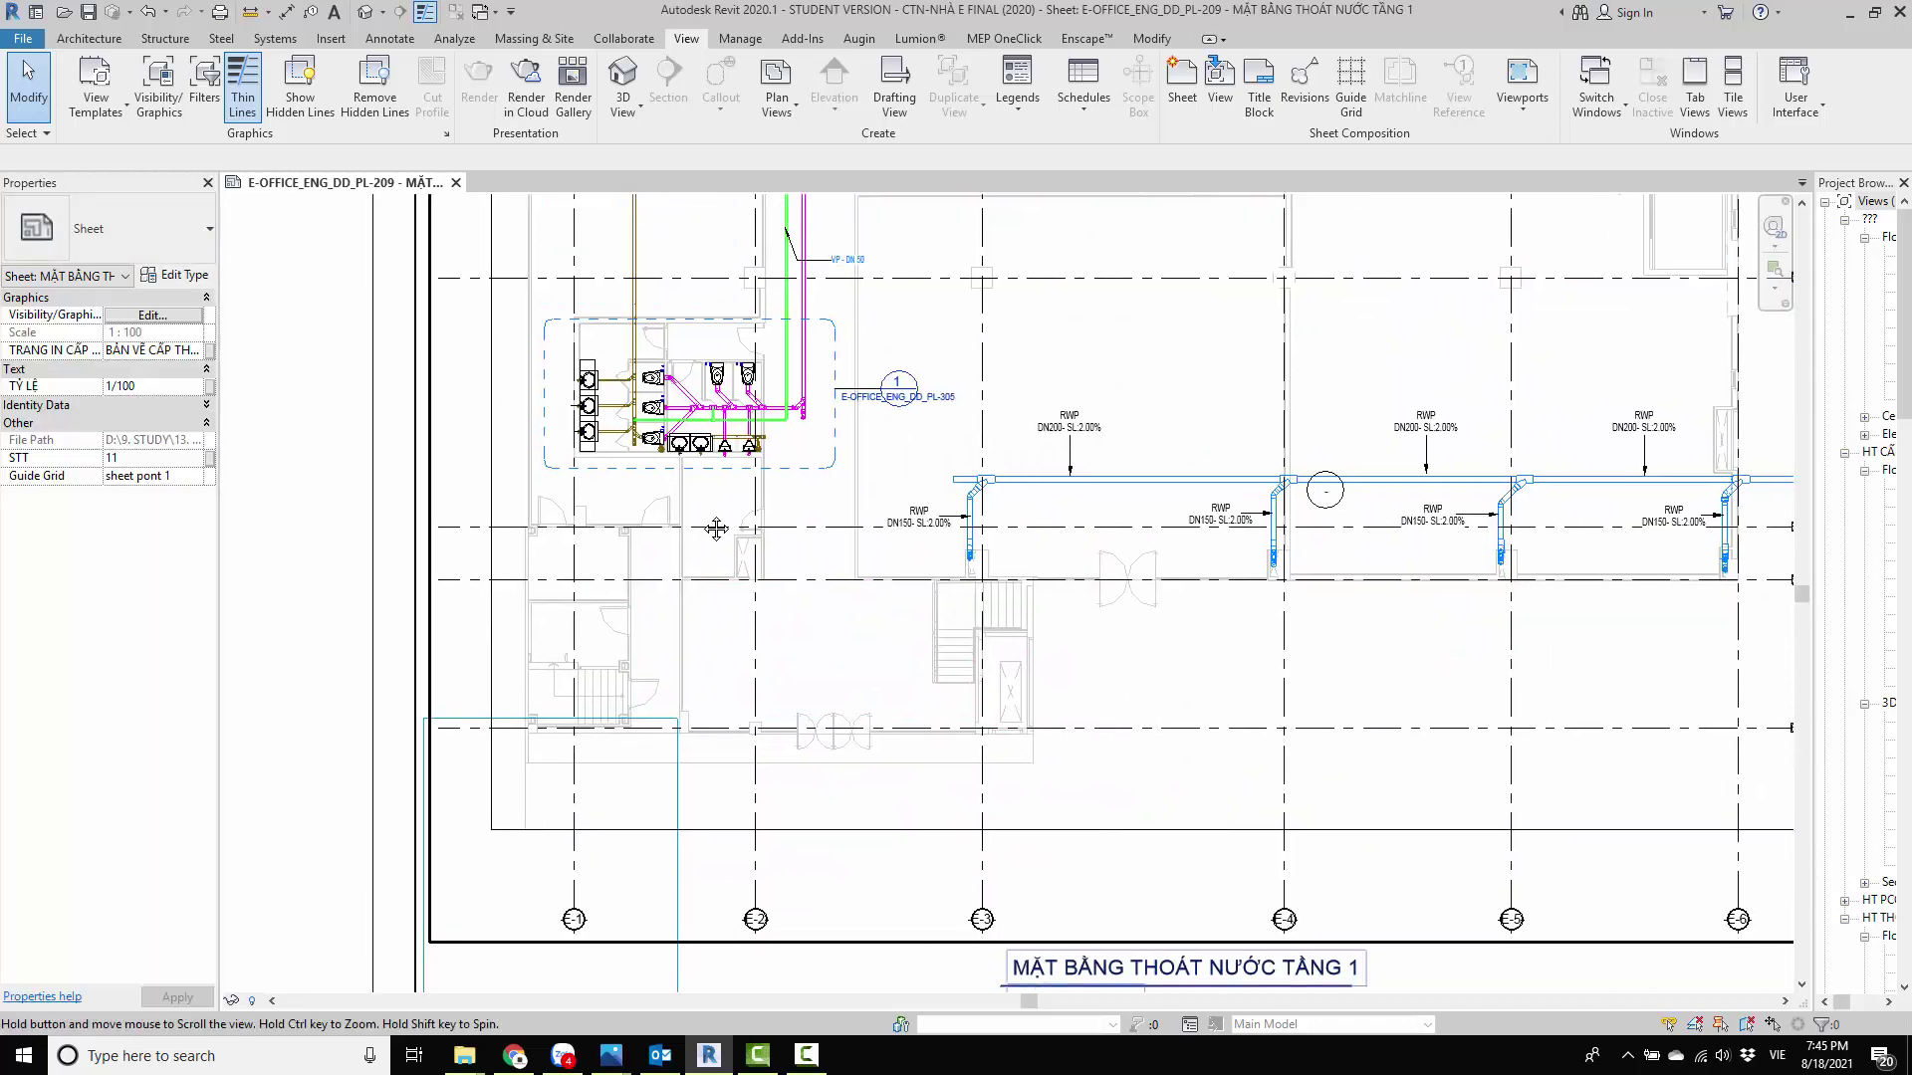
scroll(808, 766, up, 2)
click(809, 767)
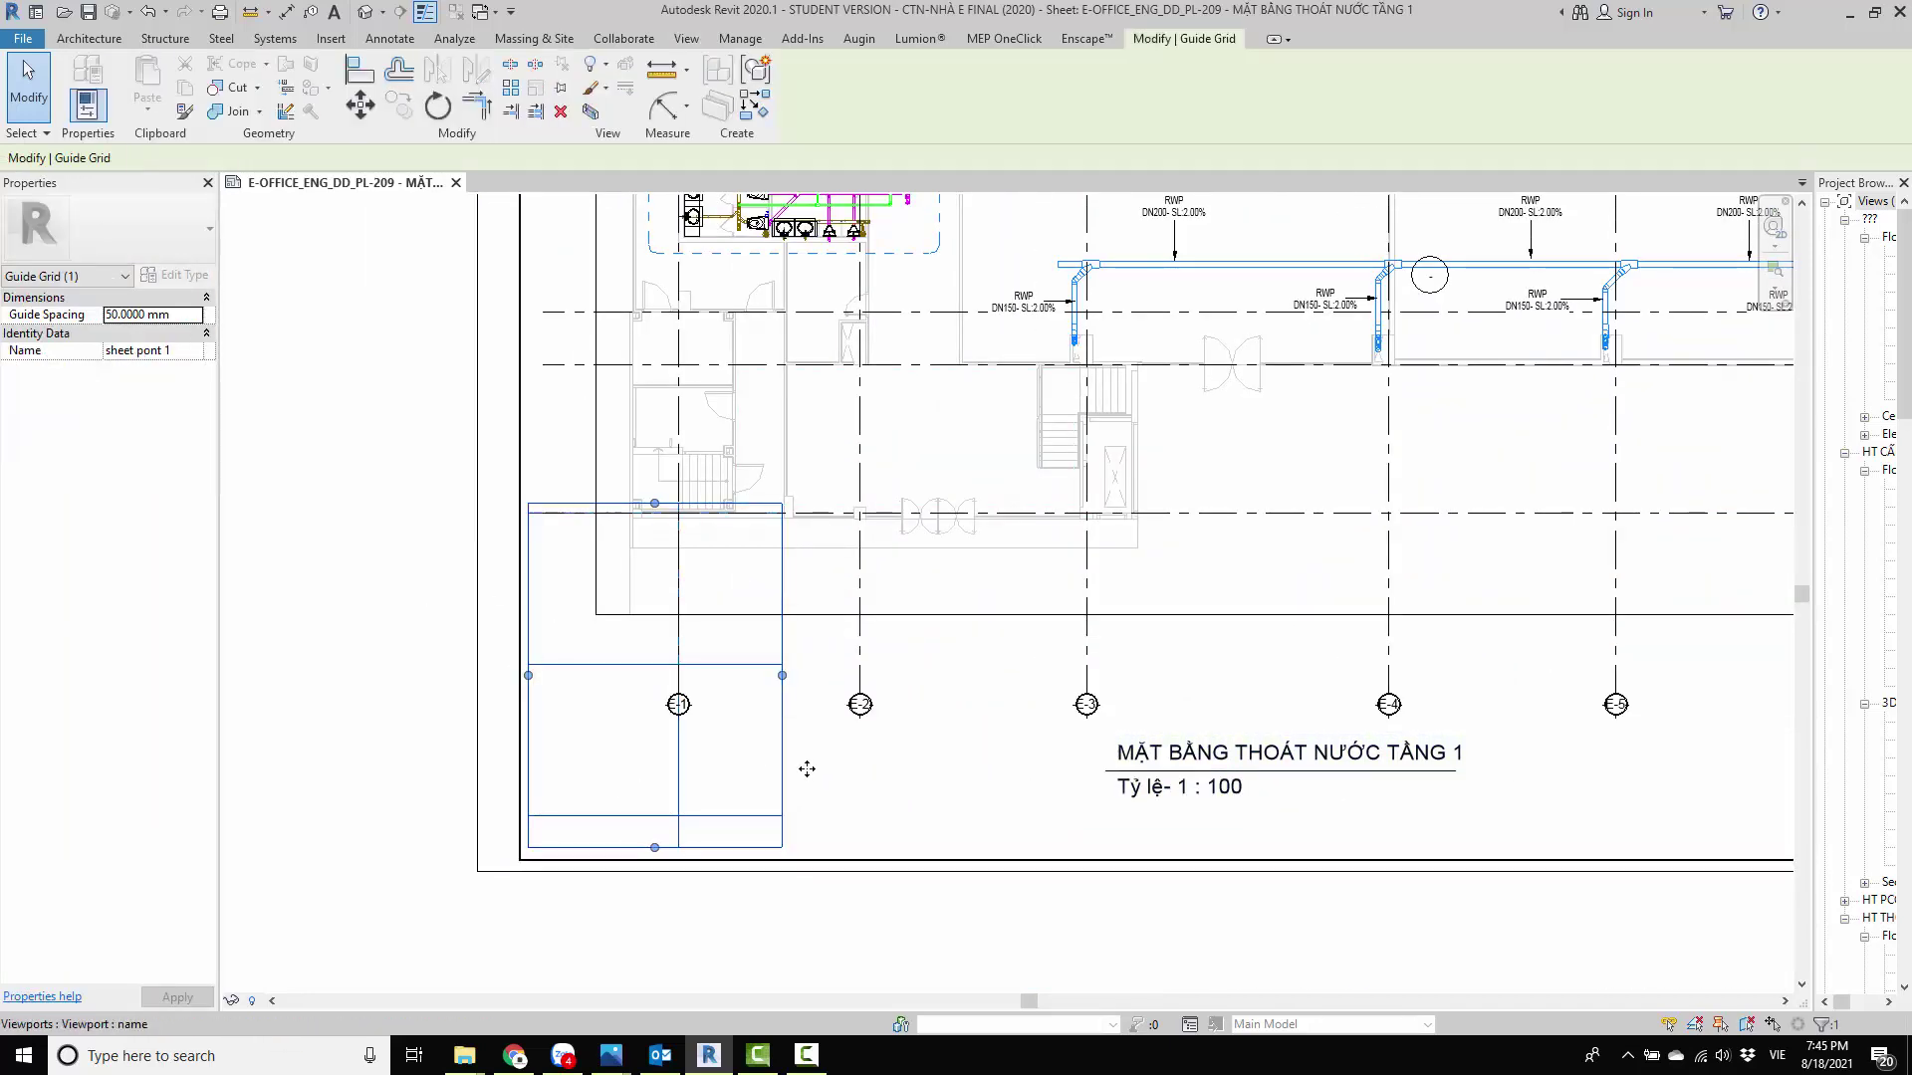
click(450, 444)
scroll(561, 758, down, 1)
scroll(561, 758, down, 1)
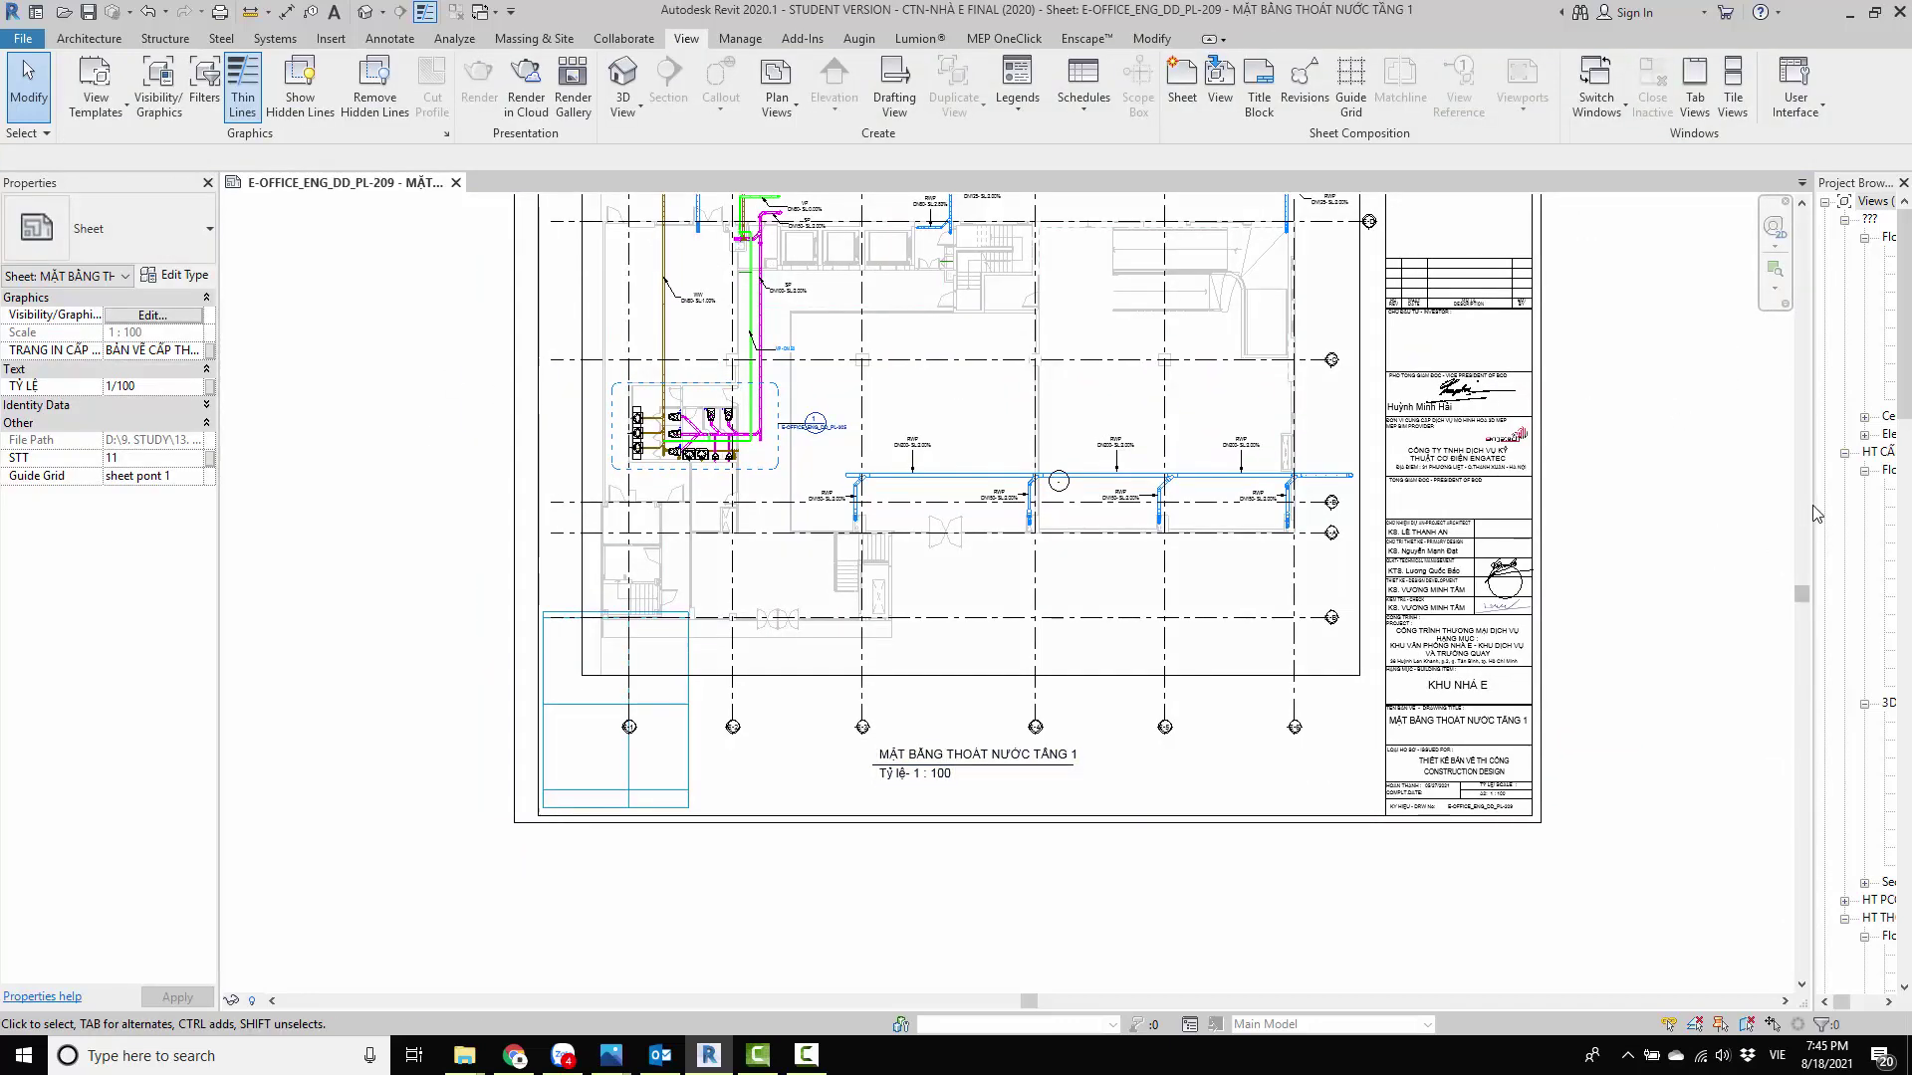
Step: Widen the Project Browser and select sheet E-OFFICE_ENG_DD_PL-202 in the Sheets list
drag(1771, 509, 1613, 537)
scroll(1752, 593, down, 5)
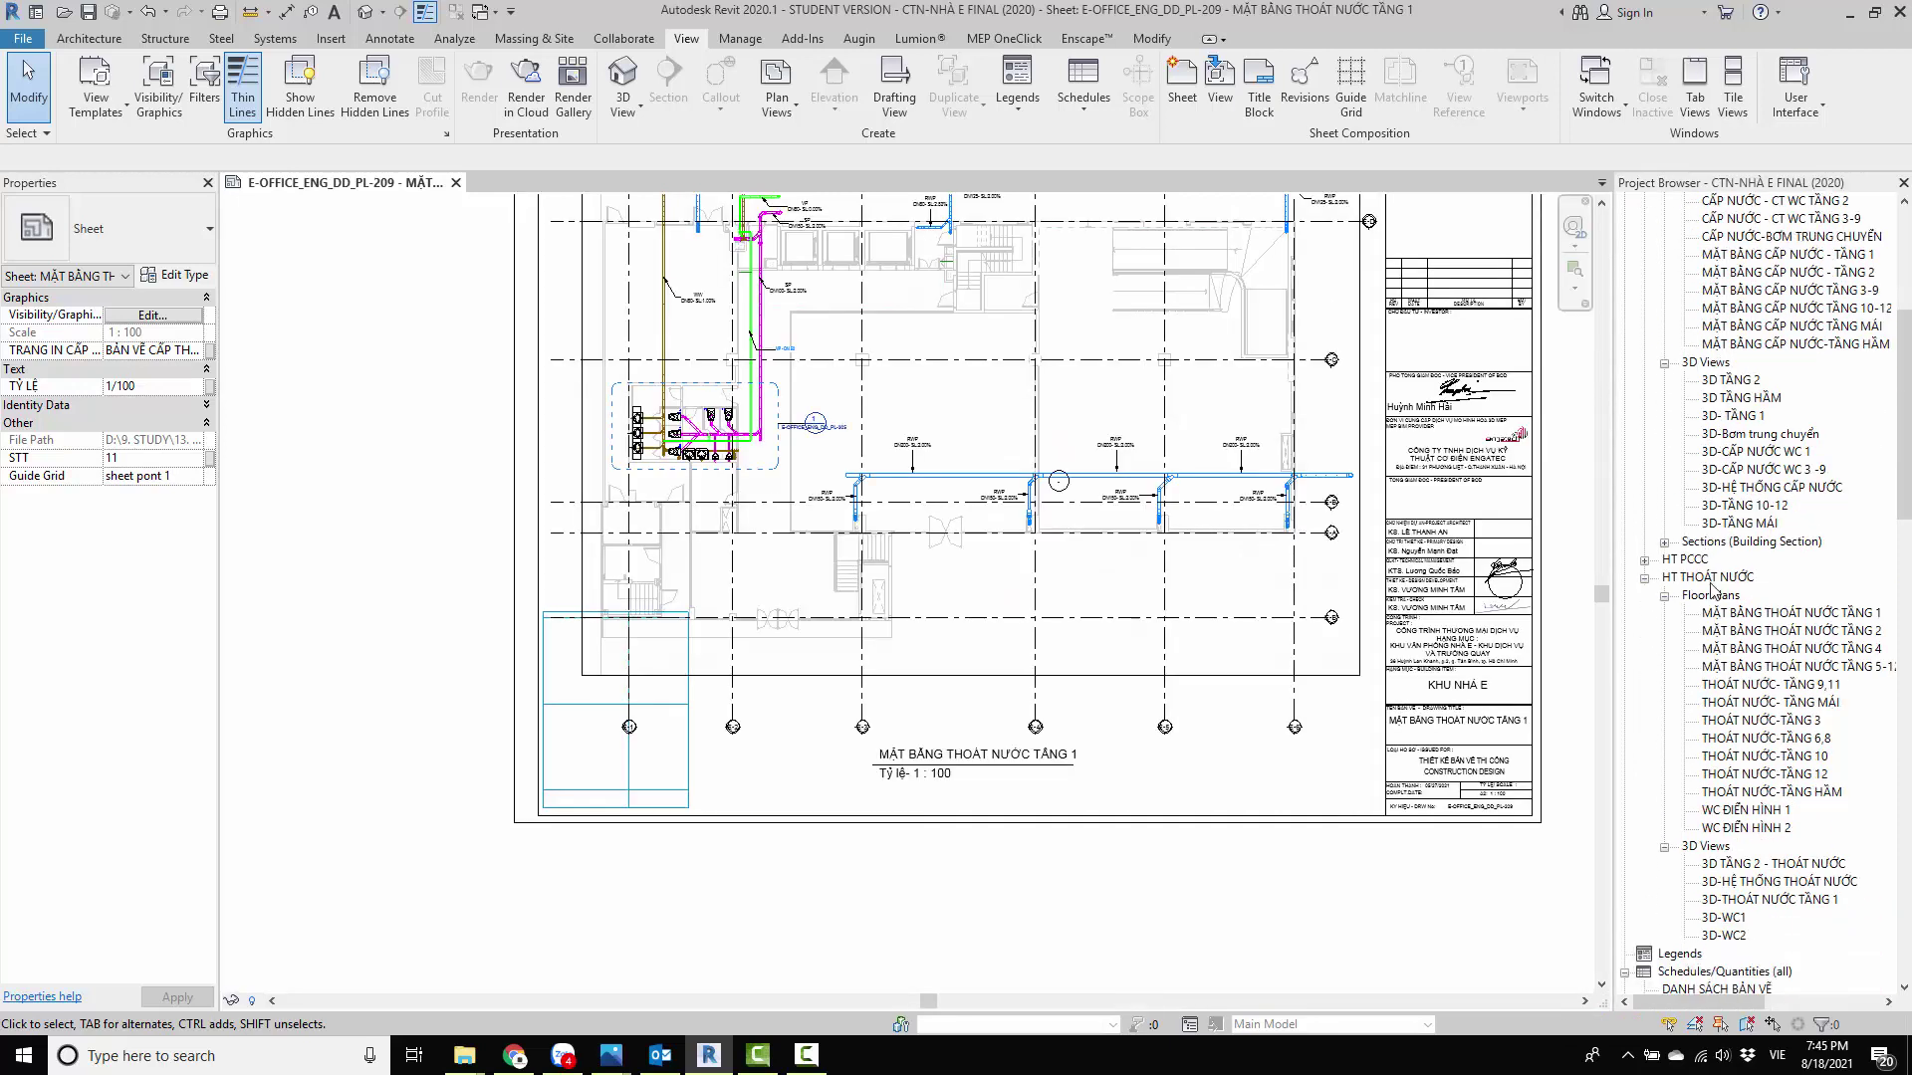
scroll(1753, 593, down, 5)
scroll(1752, 592, down, 3)
scroll(1758, 627, down, 2)
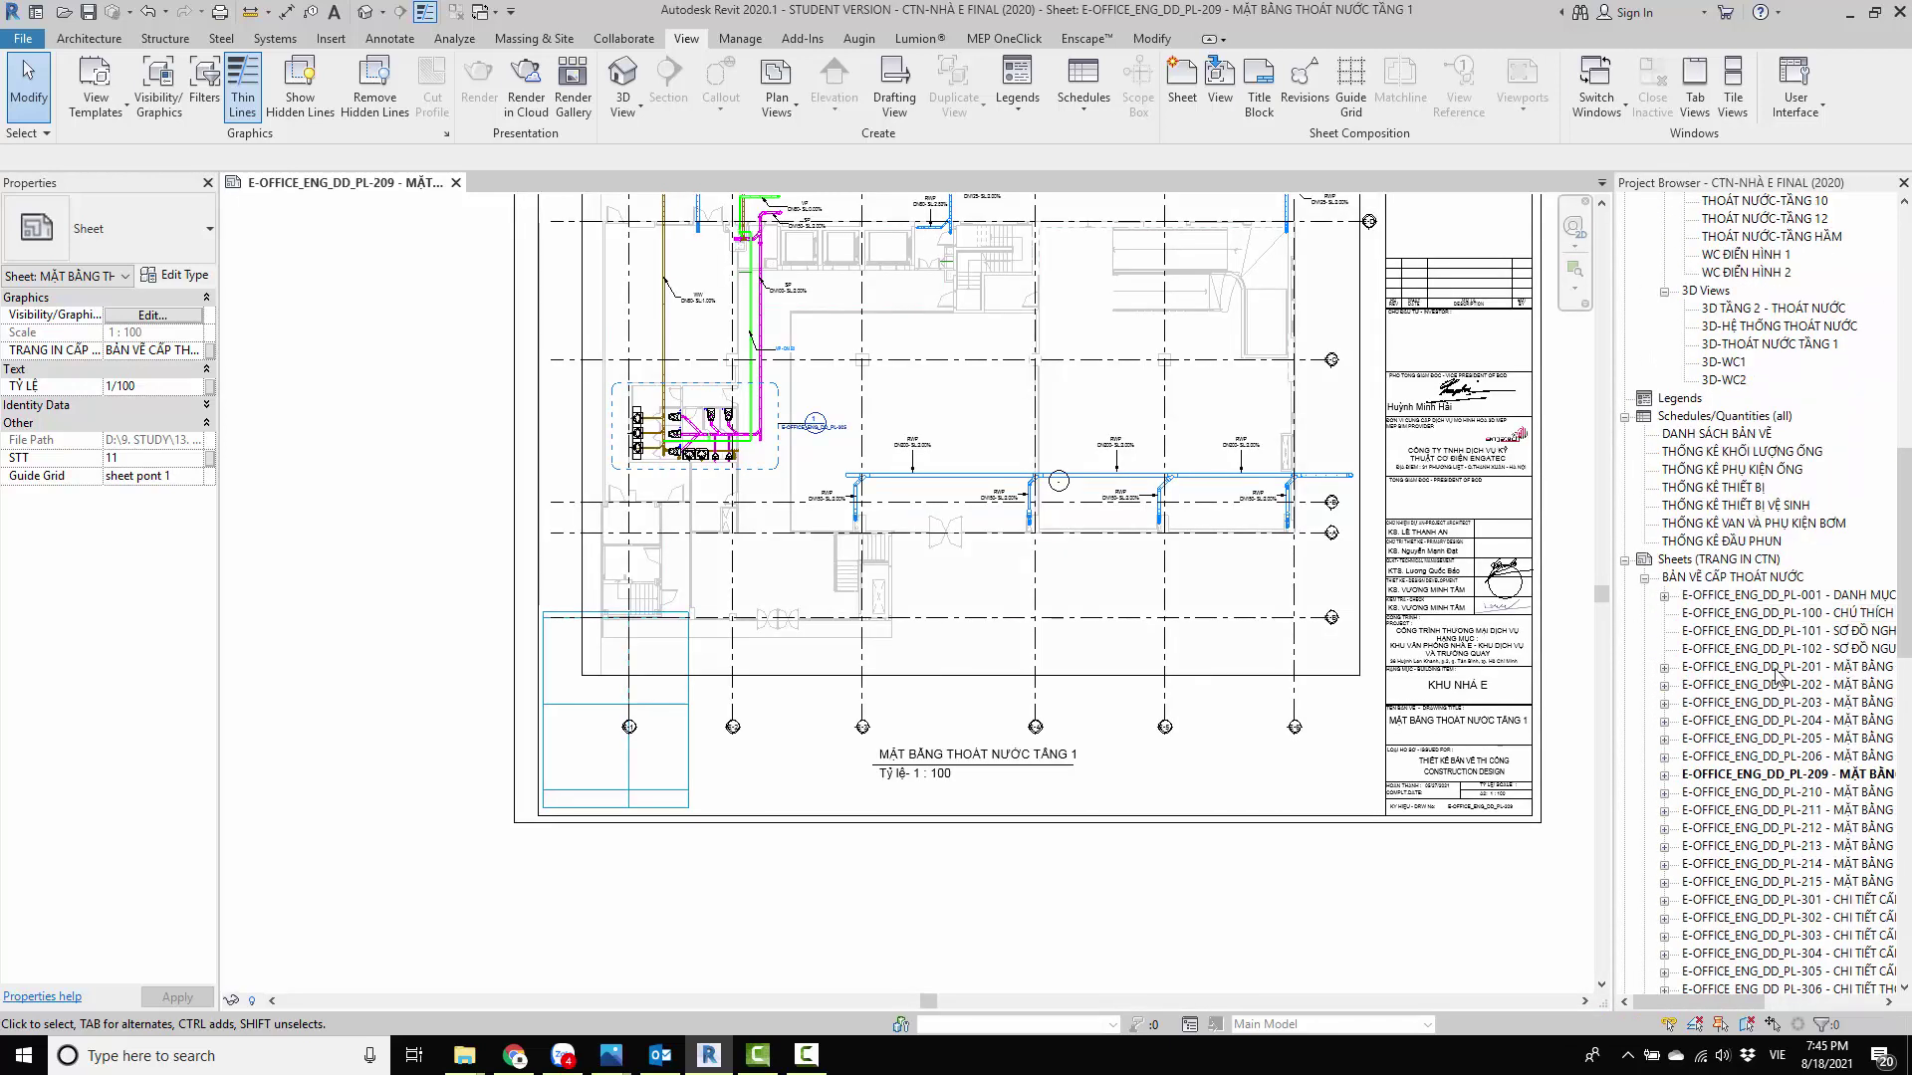
click(1772, 687)
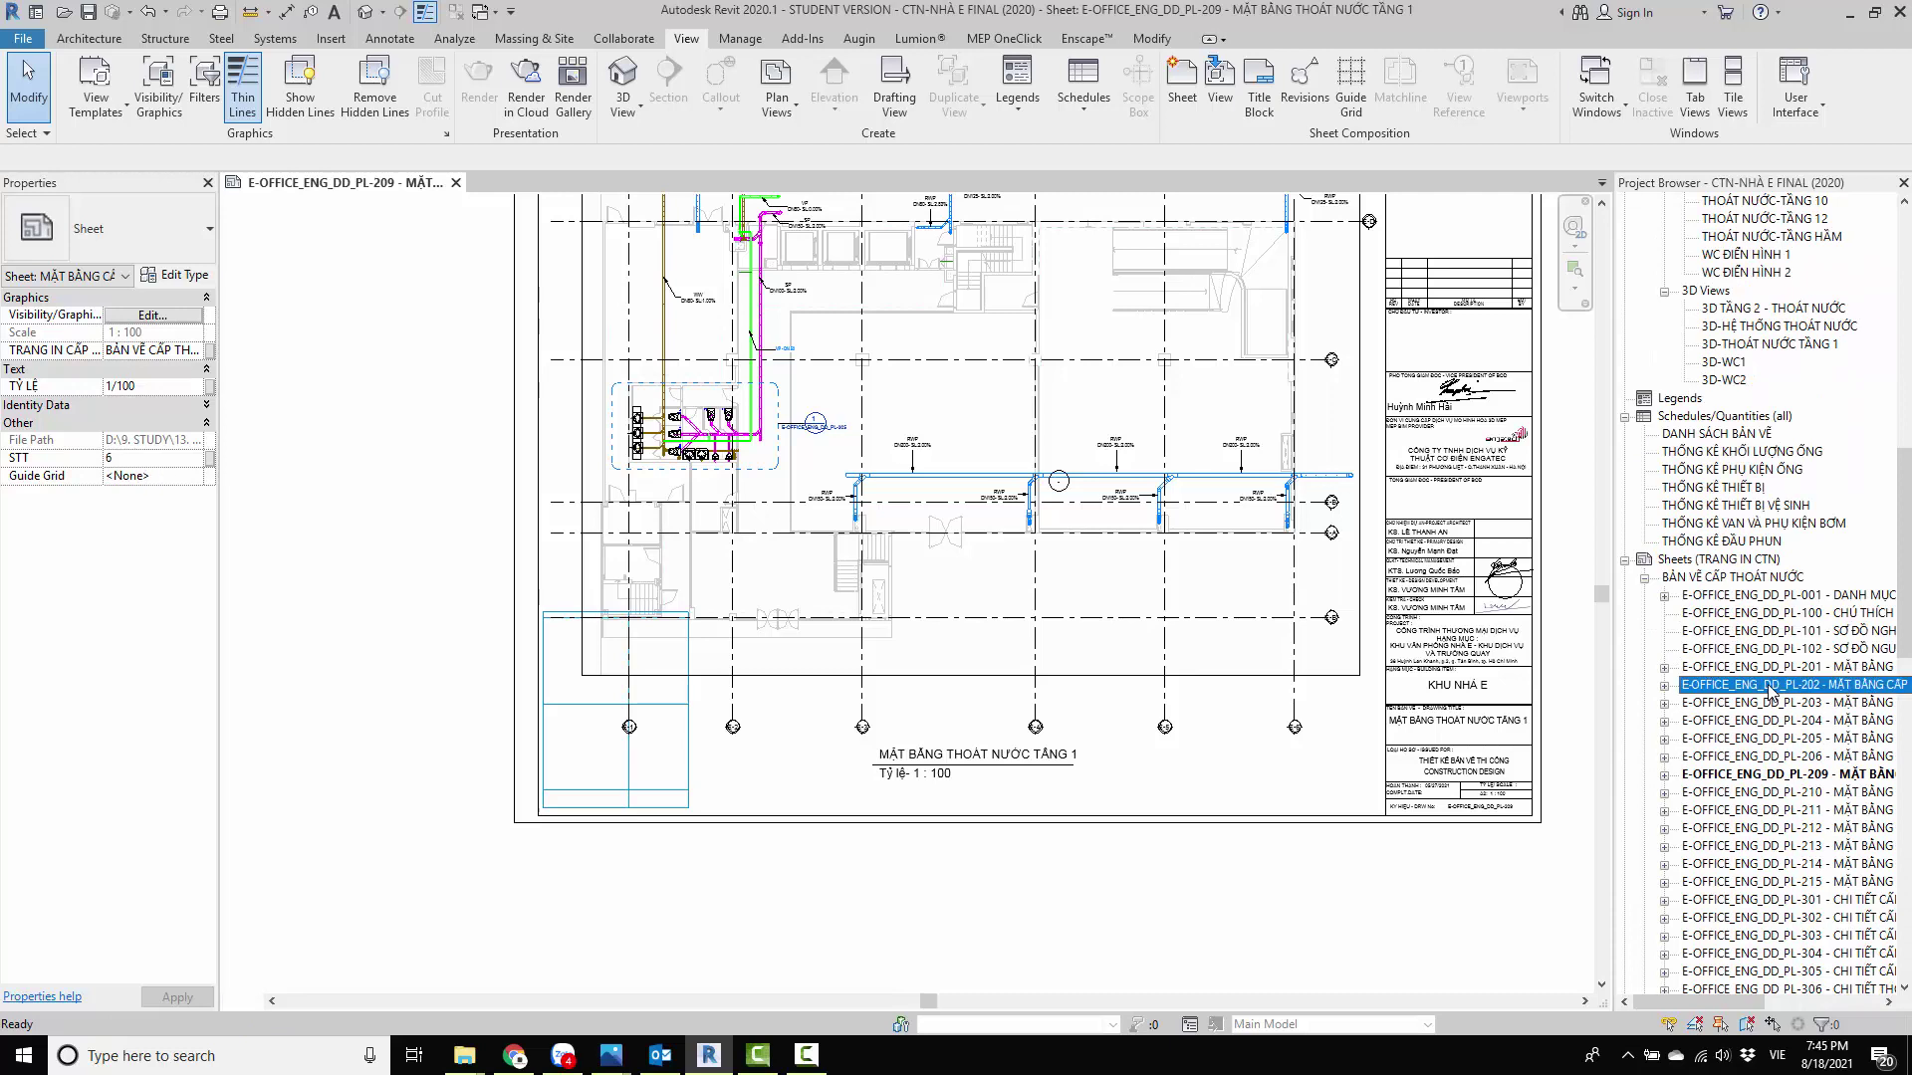
Step: Open sheet E-OFFICE_ENG_DD_PL-202 and set its Guide Grid property to 'sheet pont 1'
double_click(1771, 687)
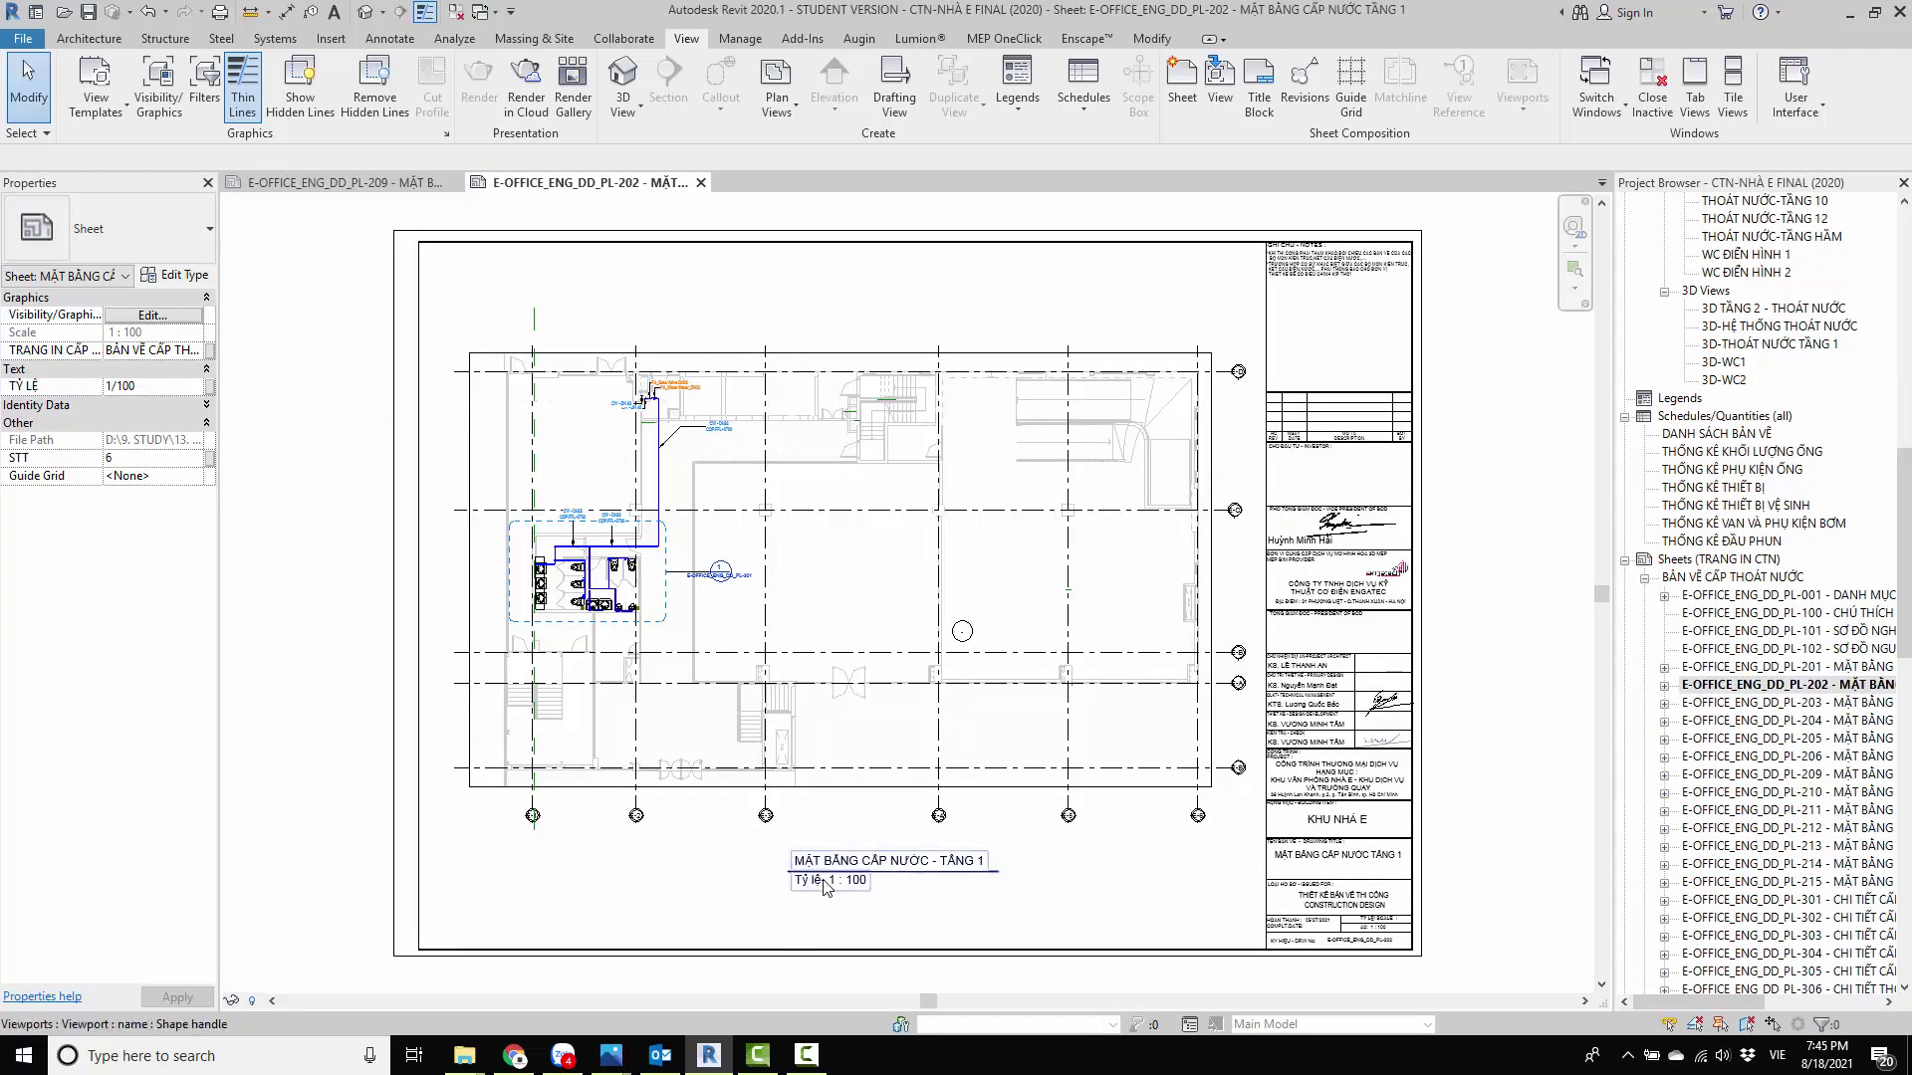
middle_drag(555, 296, 650, 266)
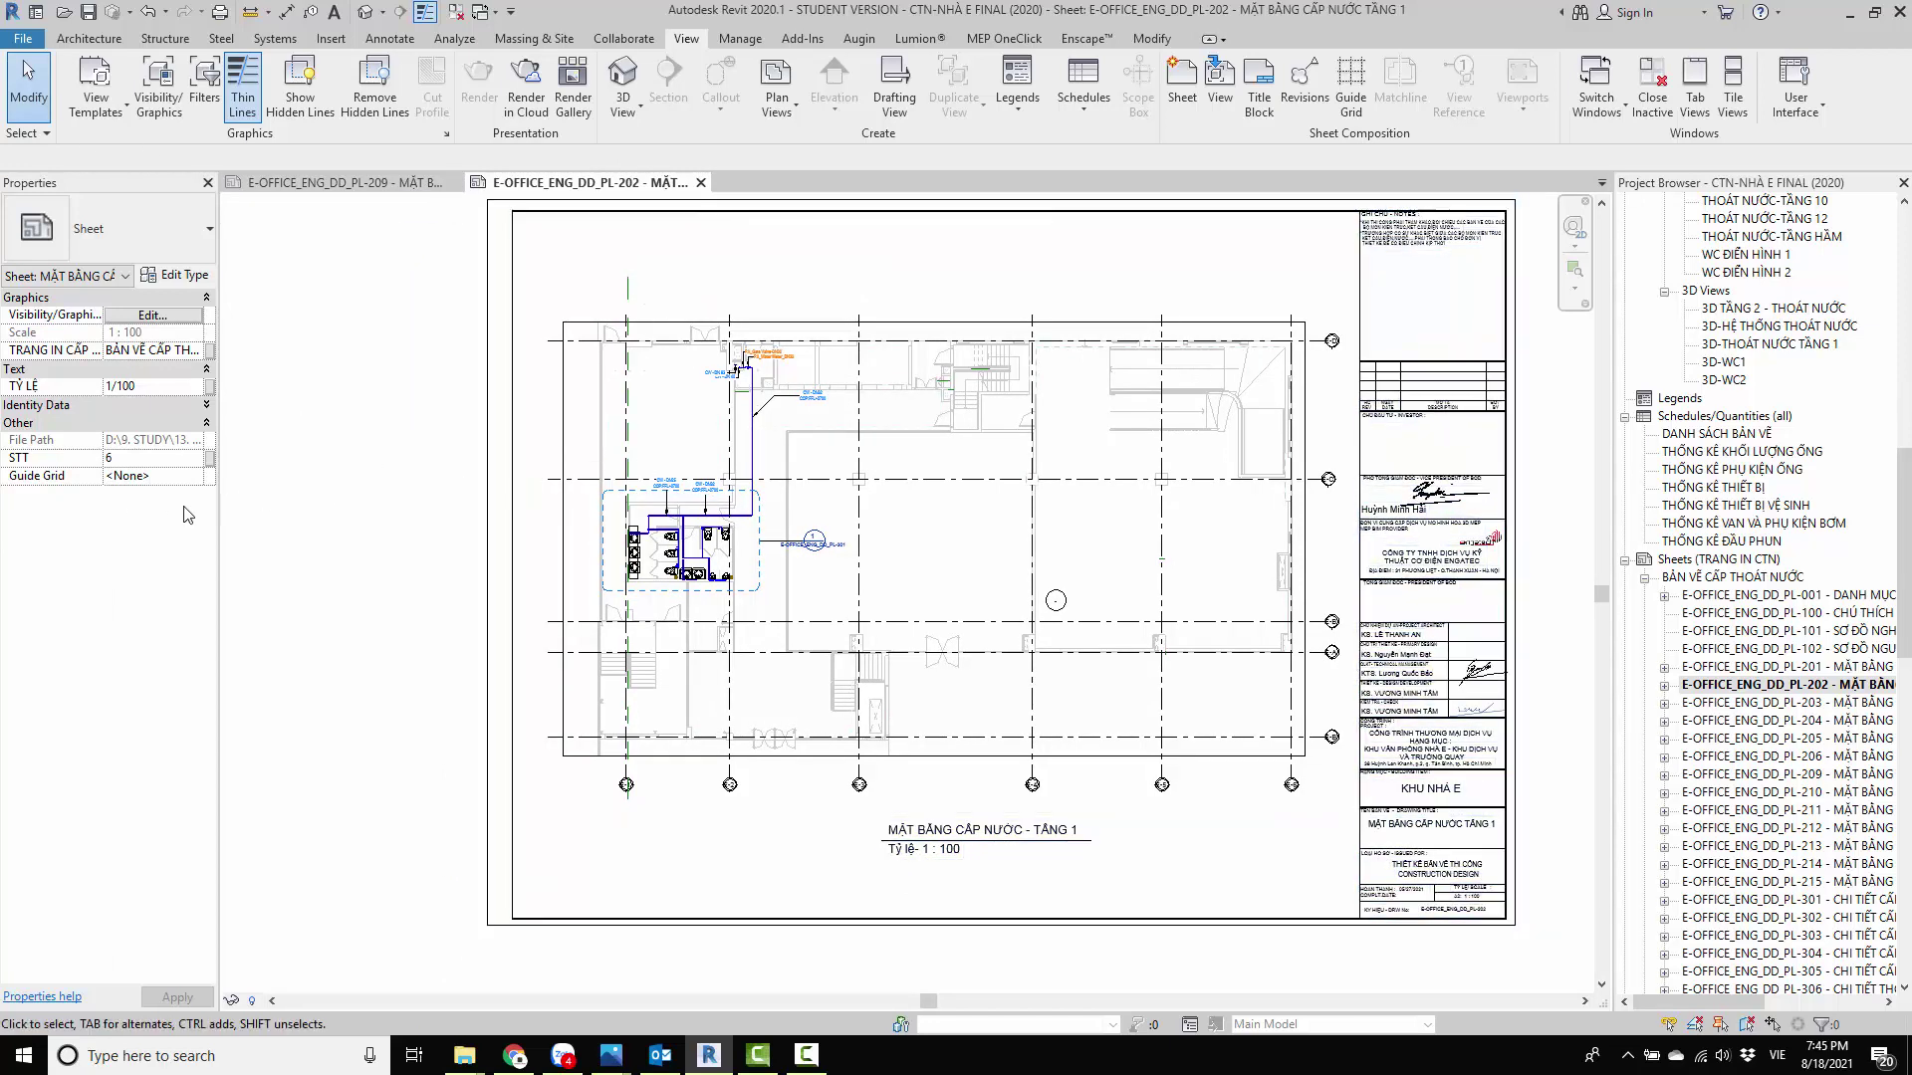
click(195, 477)
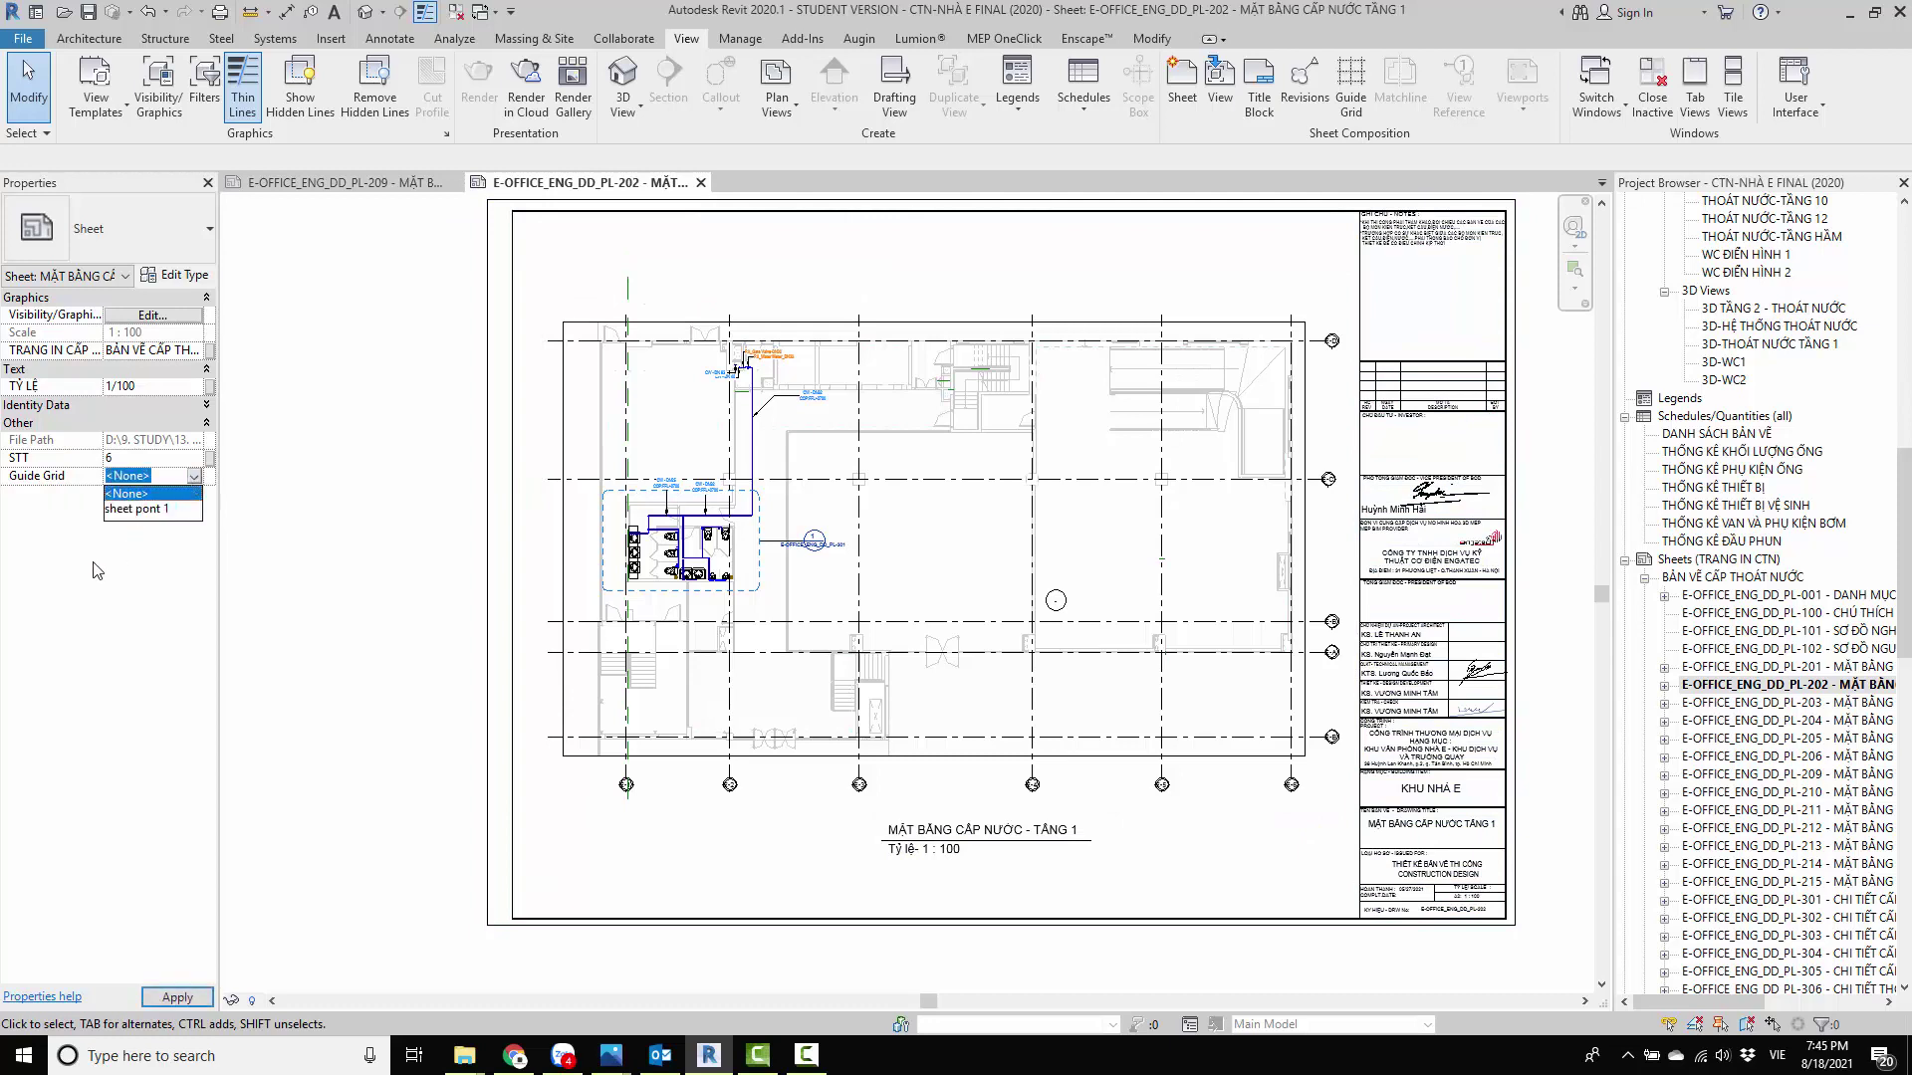
click(128, 509)
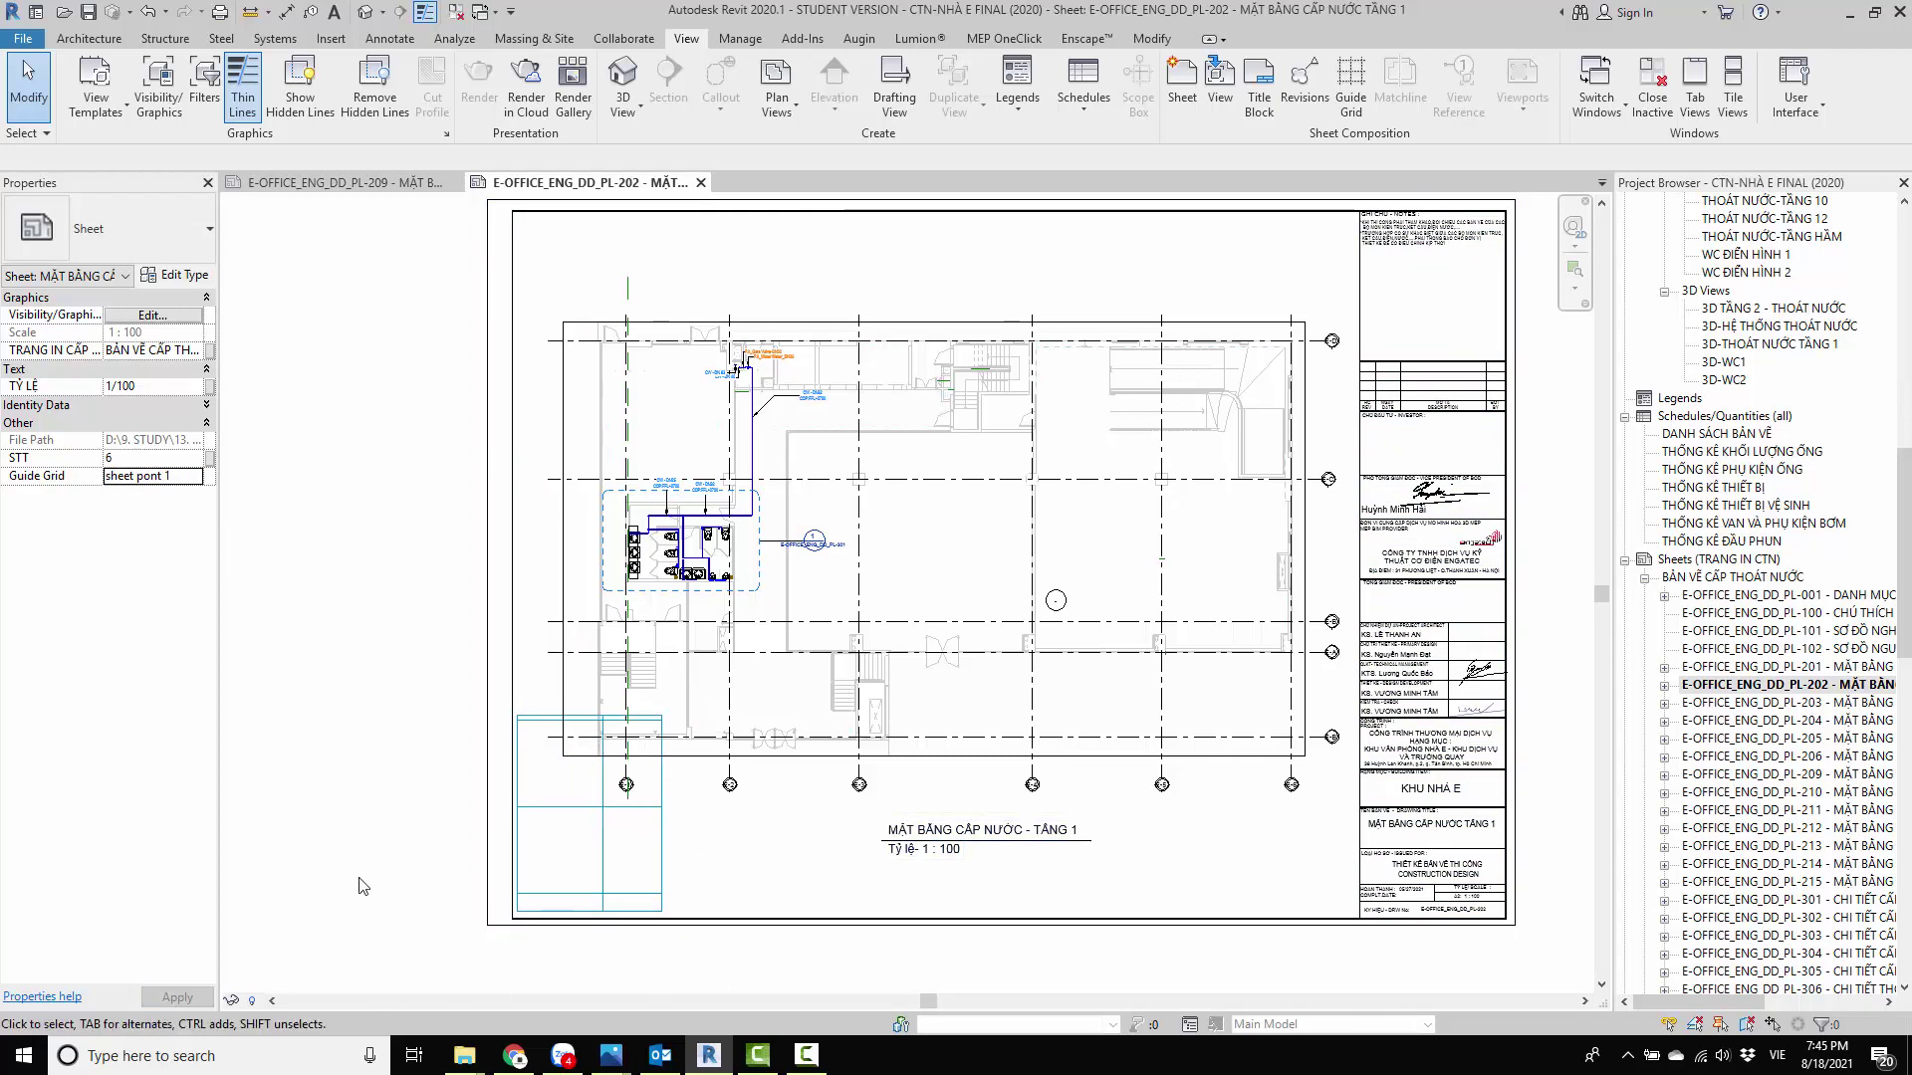
scroll(635, 820, up, 2)
click(742, 719)
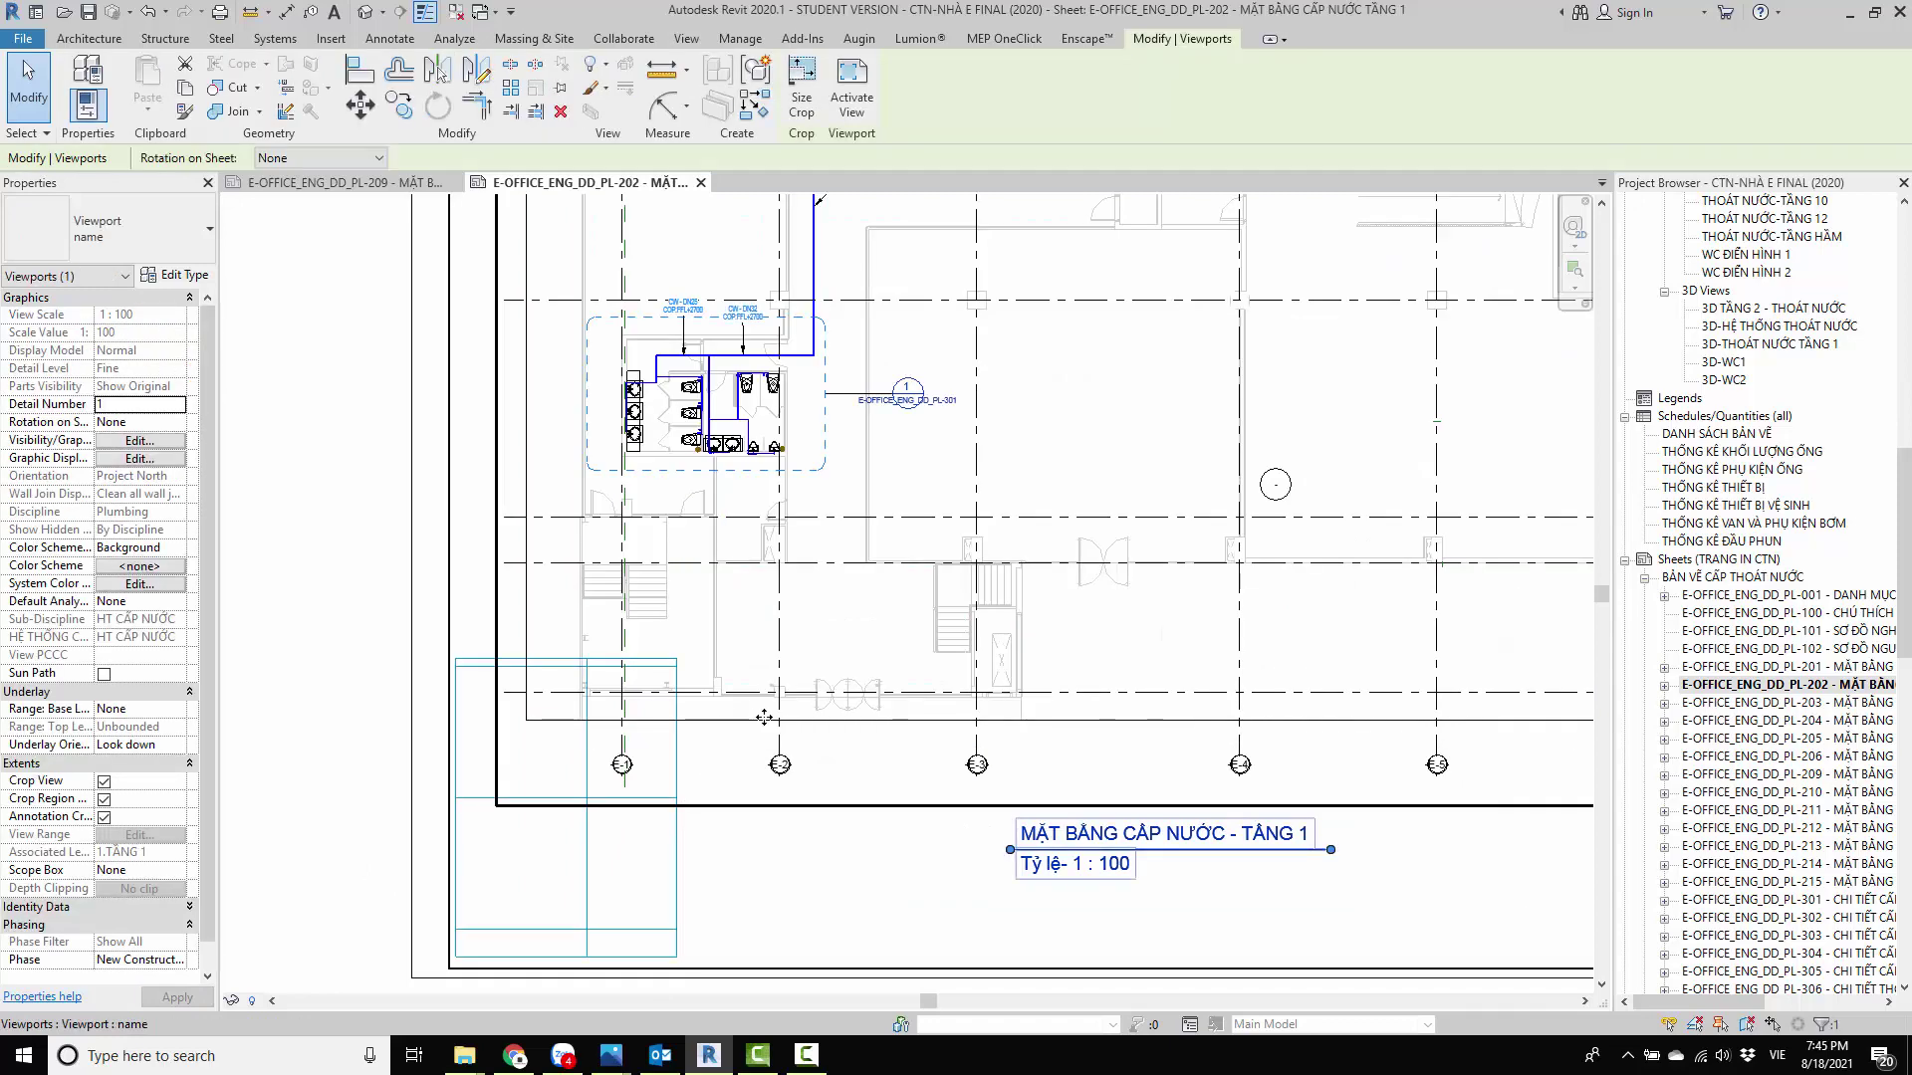
scroll(602, 665, up, 2)
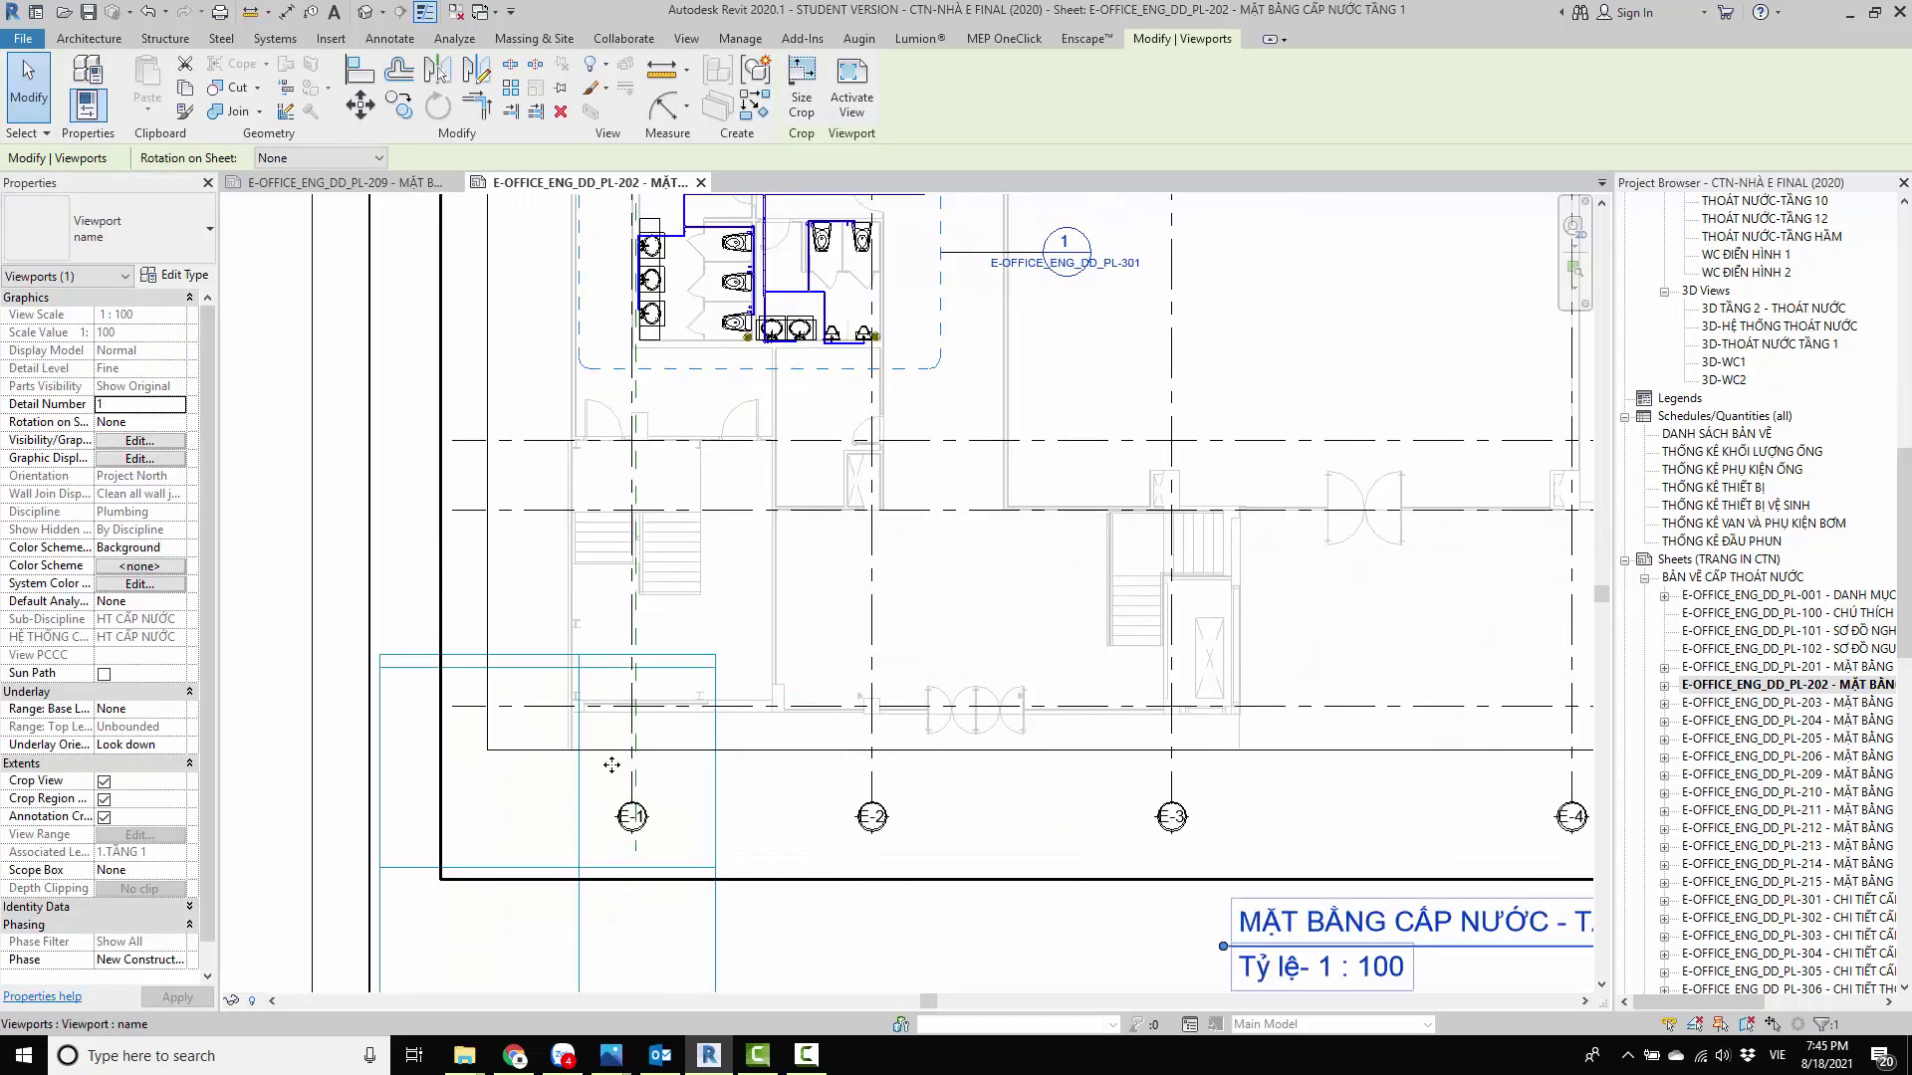
scroll(623, 722, up, 2)
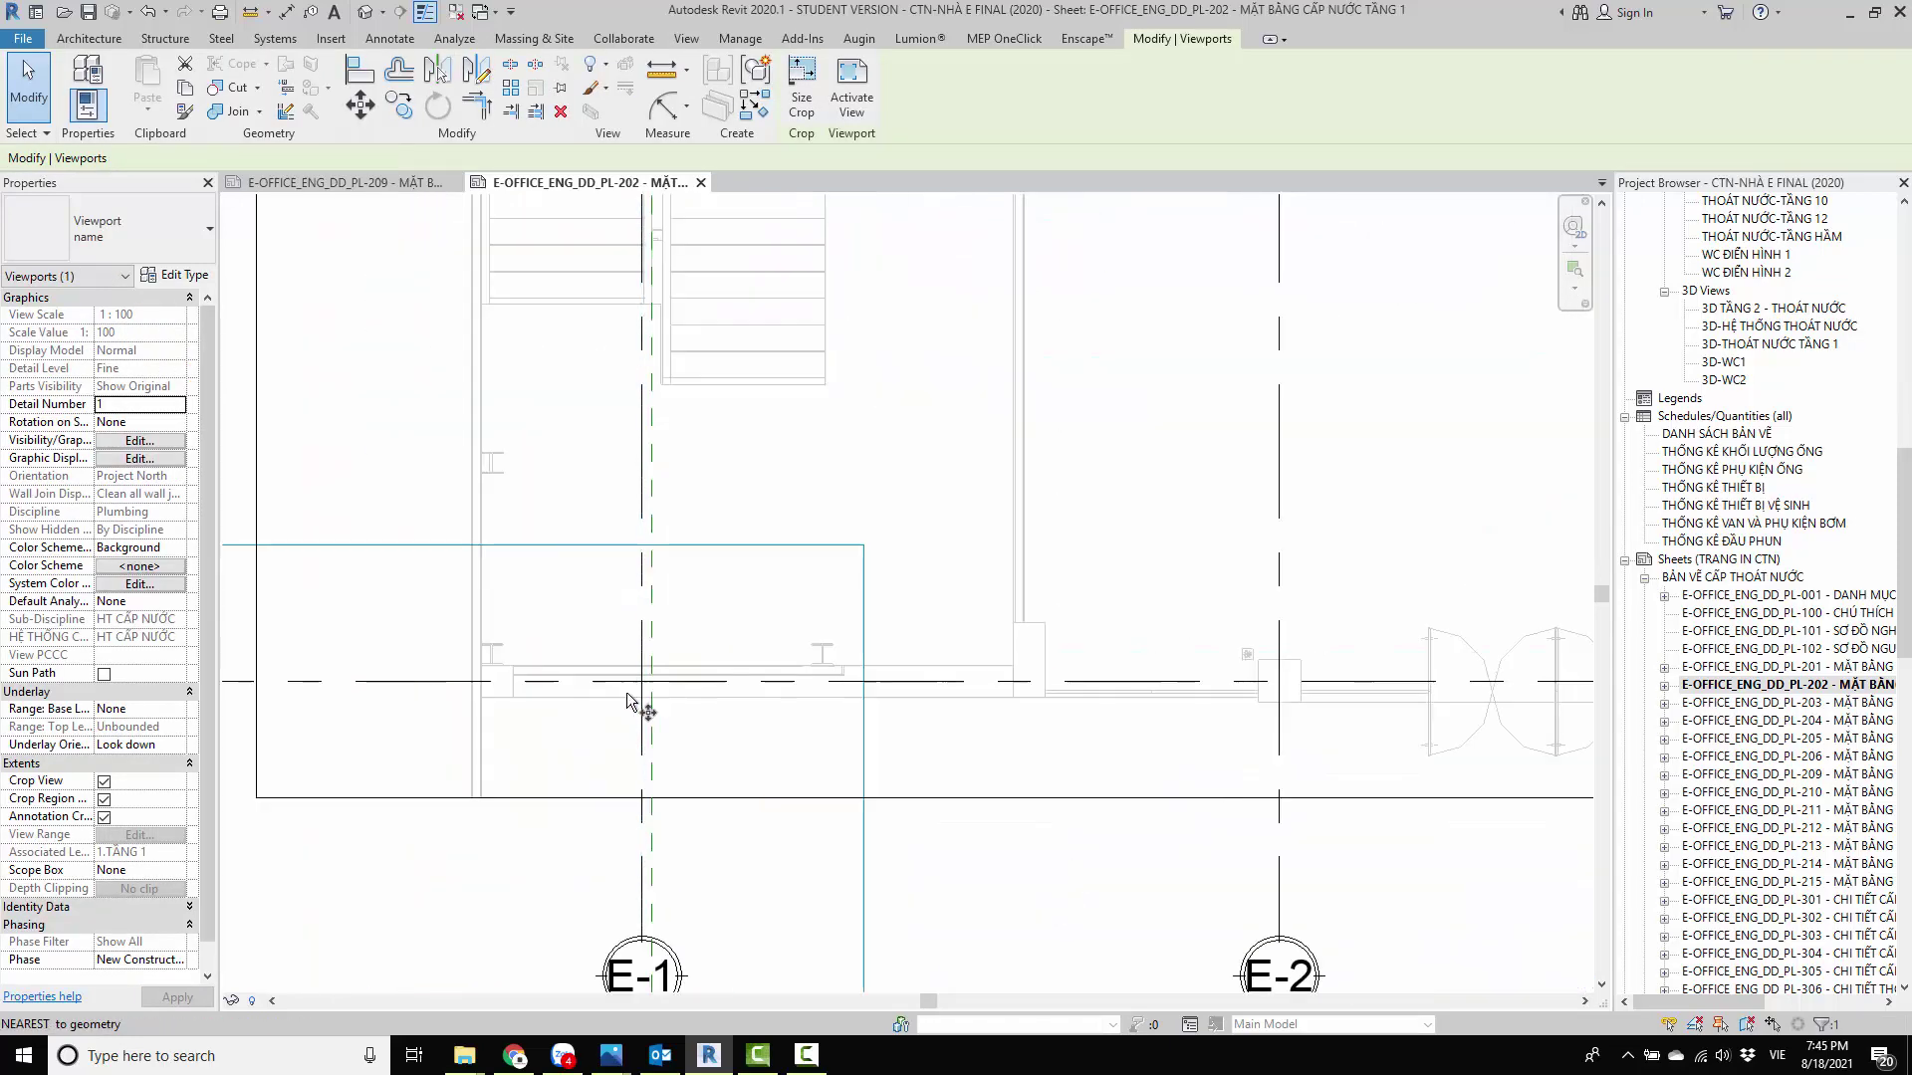
key(m)
key(v)
key(Escape)
scroll(551, 640, down, 2)
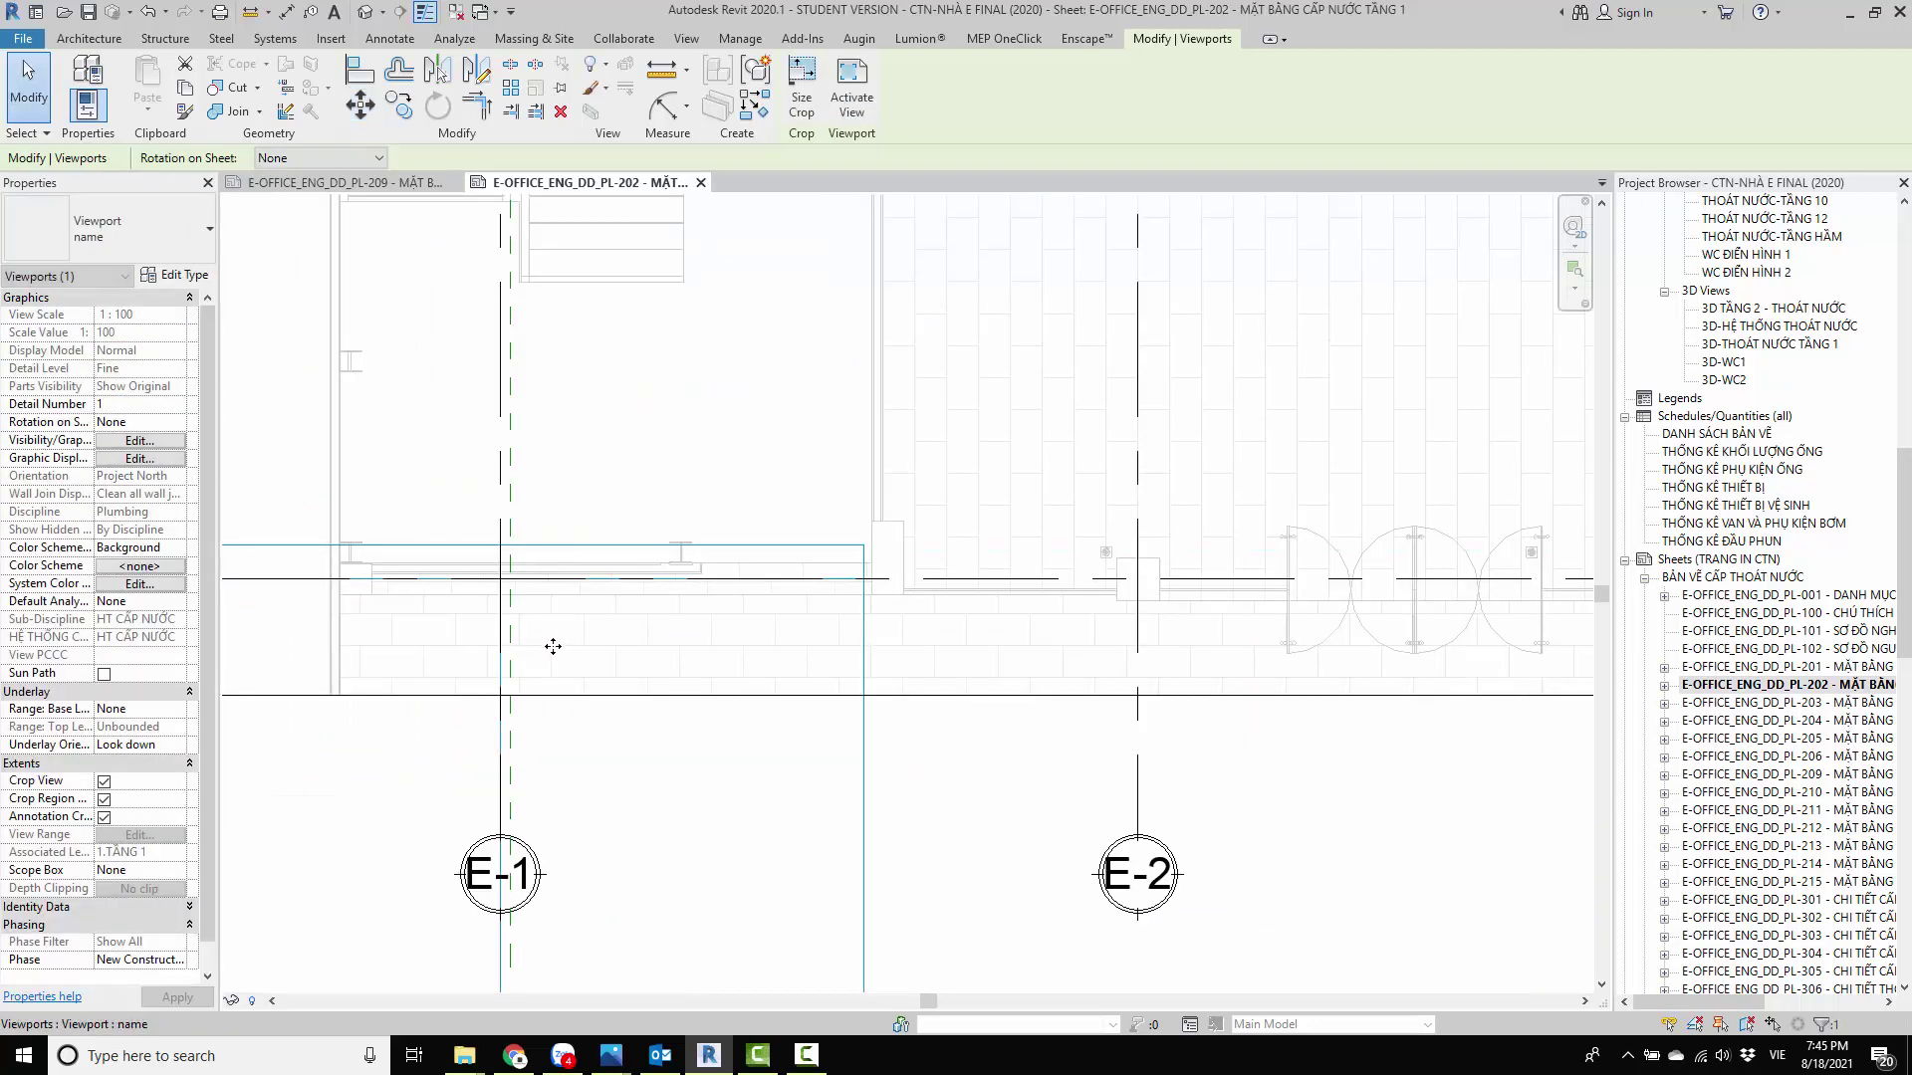
scroll(551, 640, down, 2)
scroll(606, 662, down, 2)
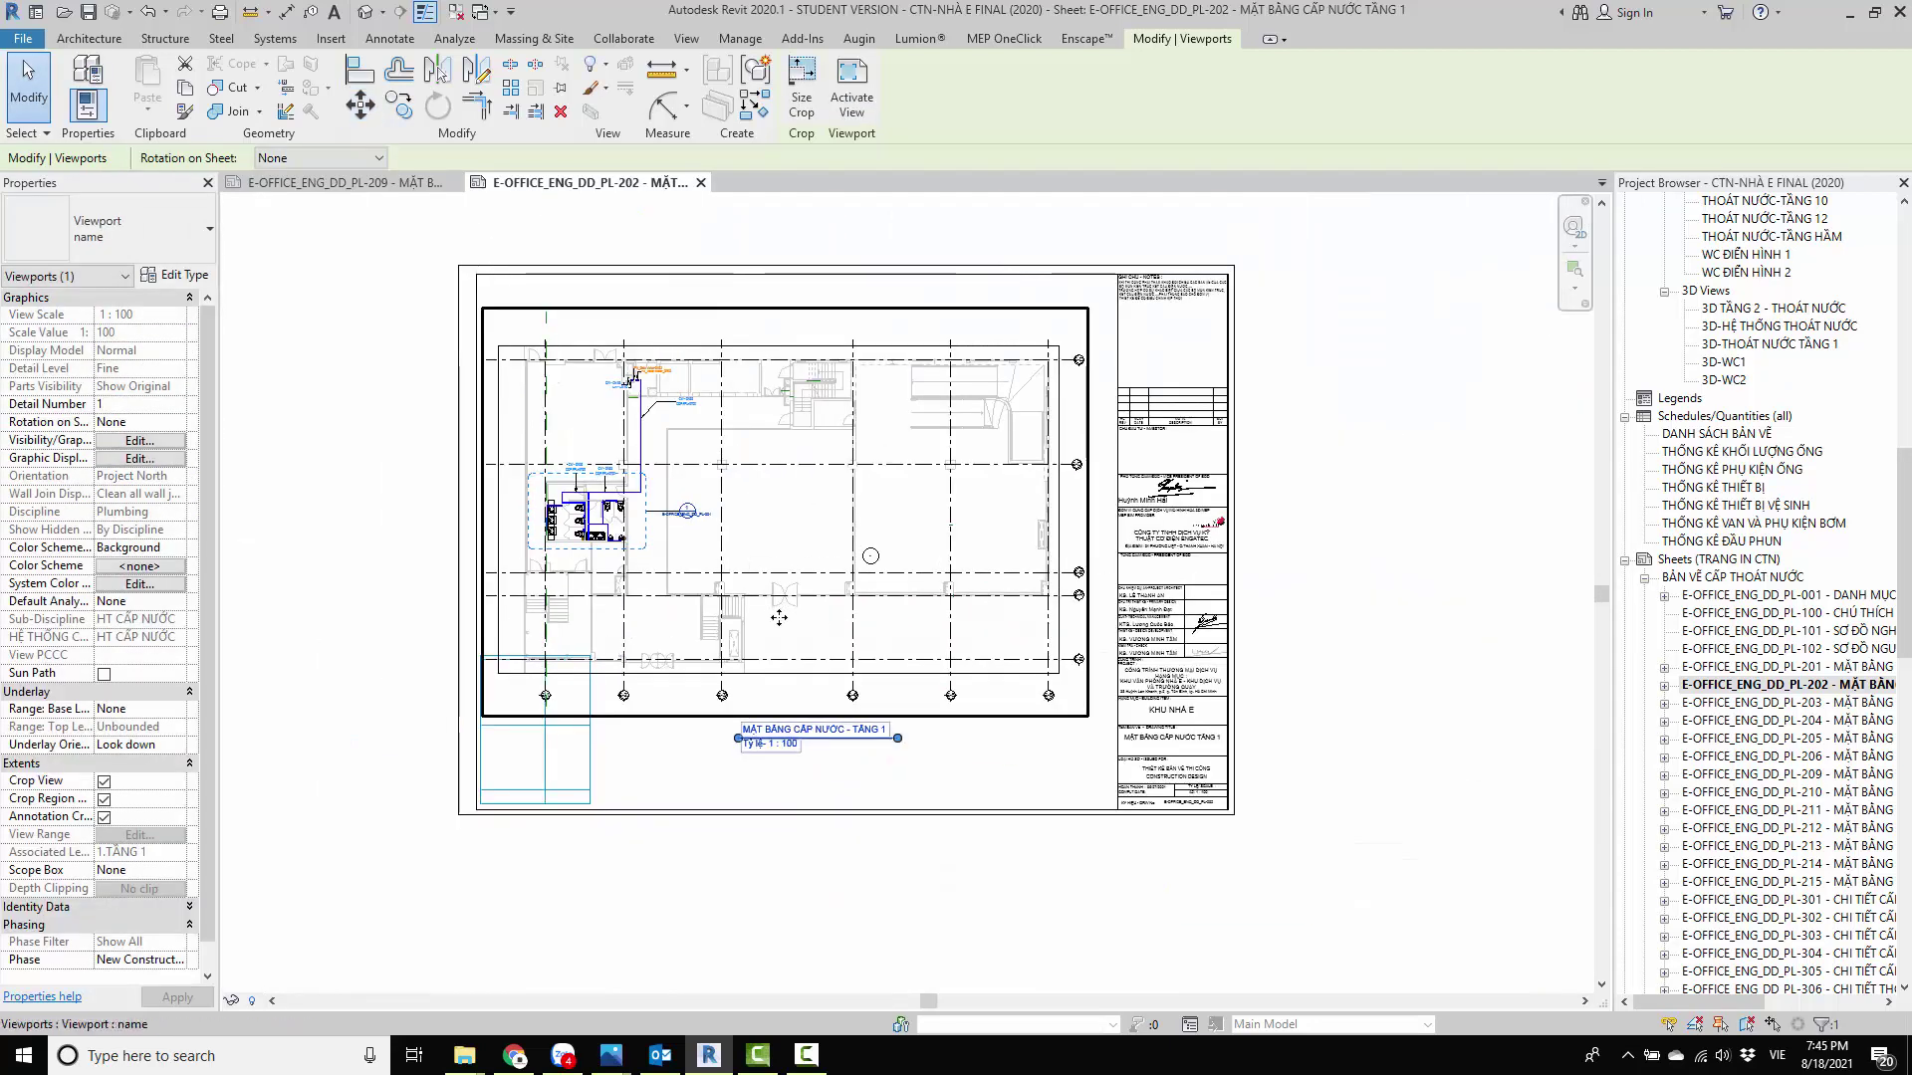
middle_drag(778, 617, 848, 646)
click(314, 660)
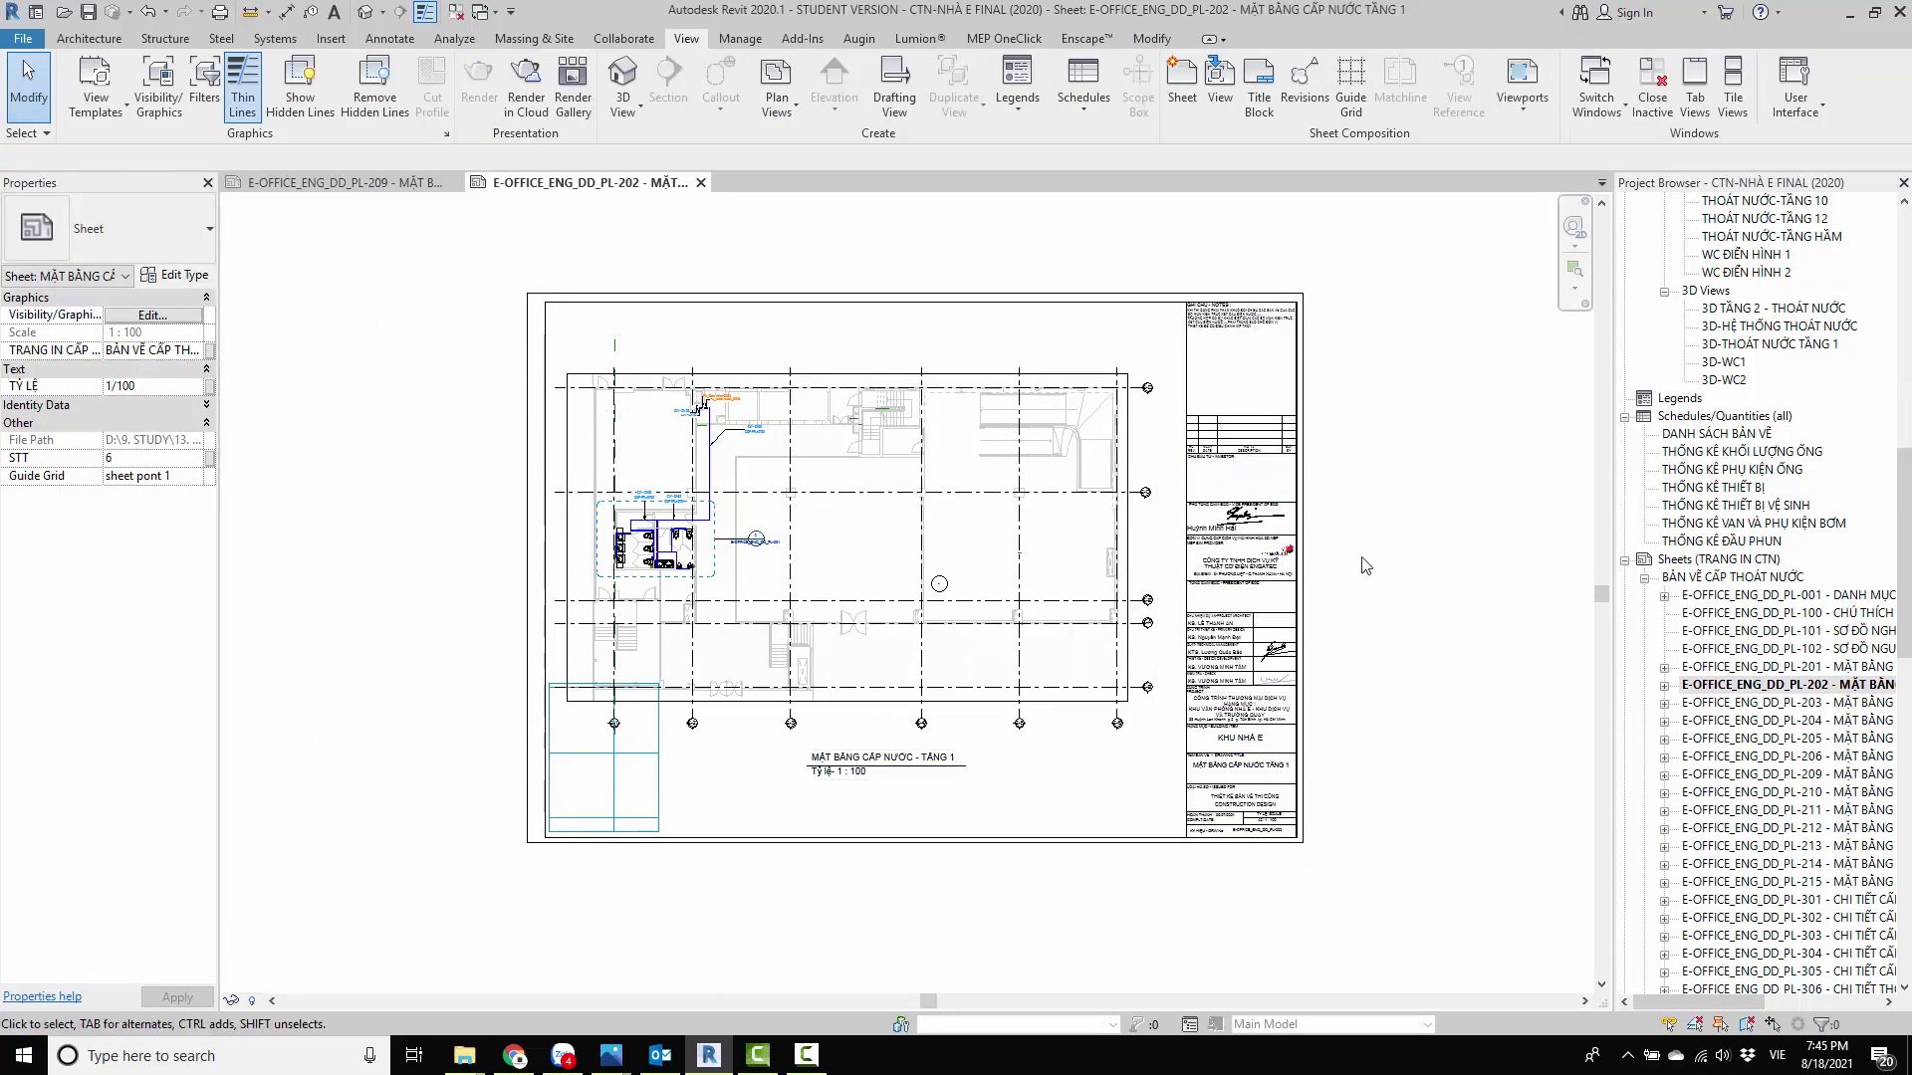
Step: Open sheet E-OFFICE_ENG_DD_PL-203, the floor 2 water supply plan
middle_drag(1364, 578, 1376, 573)
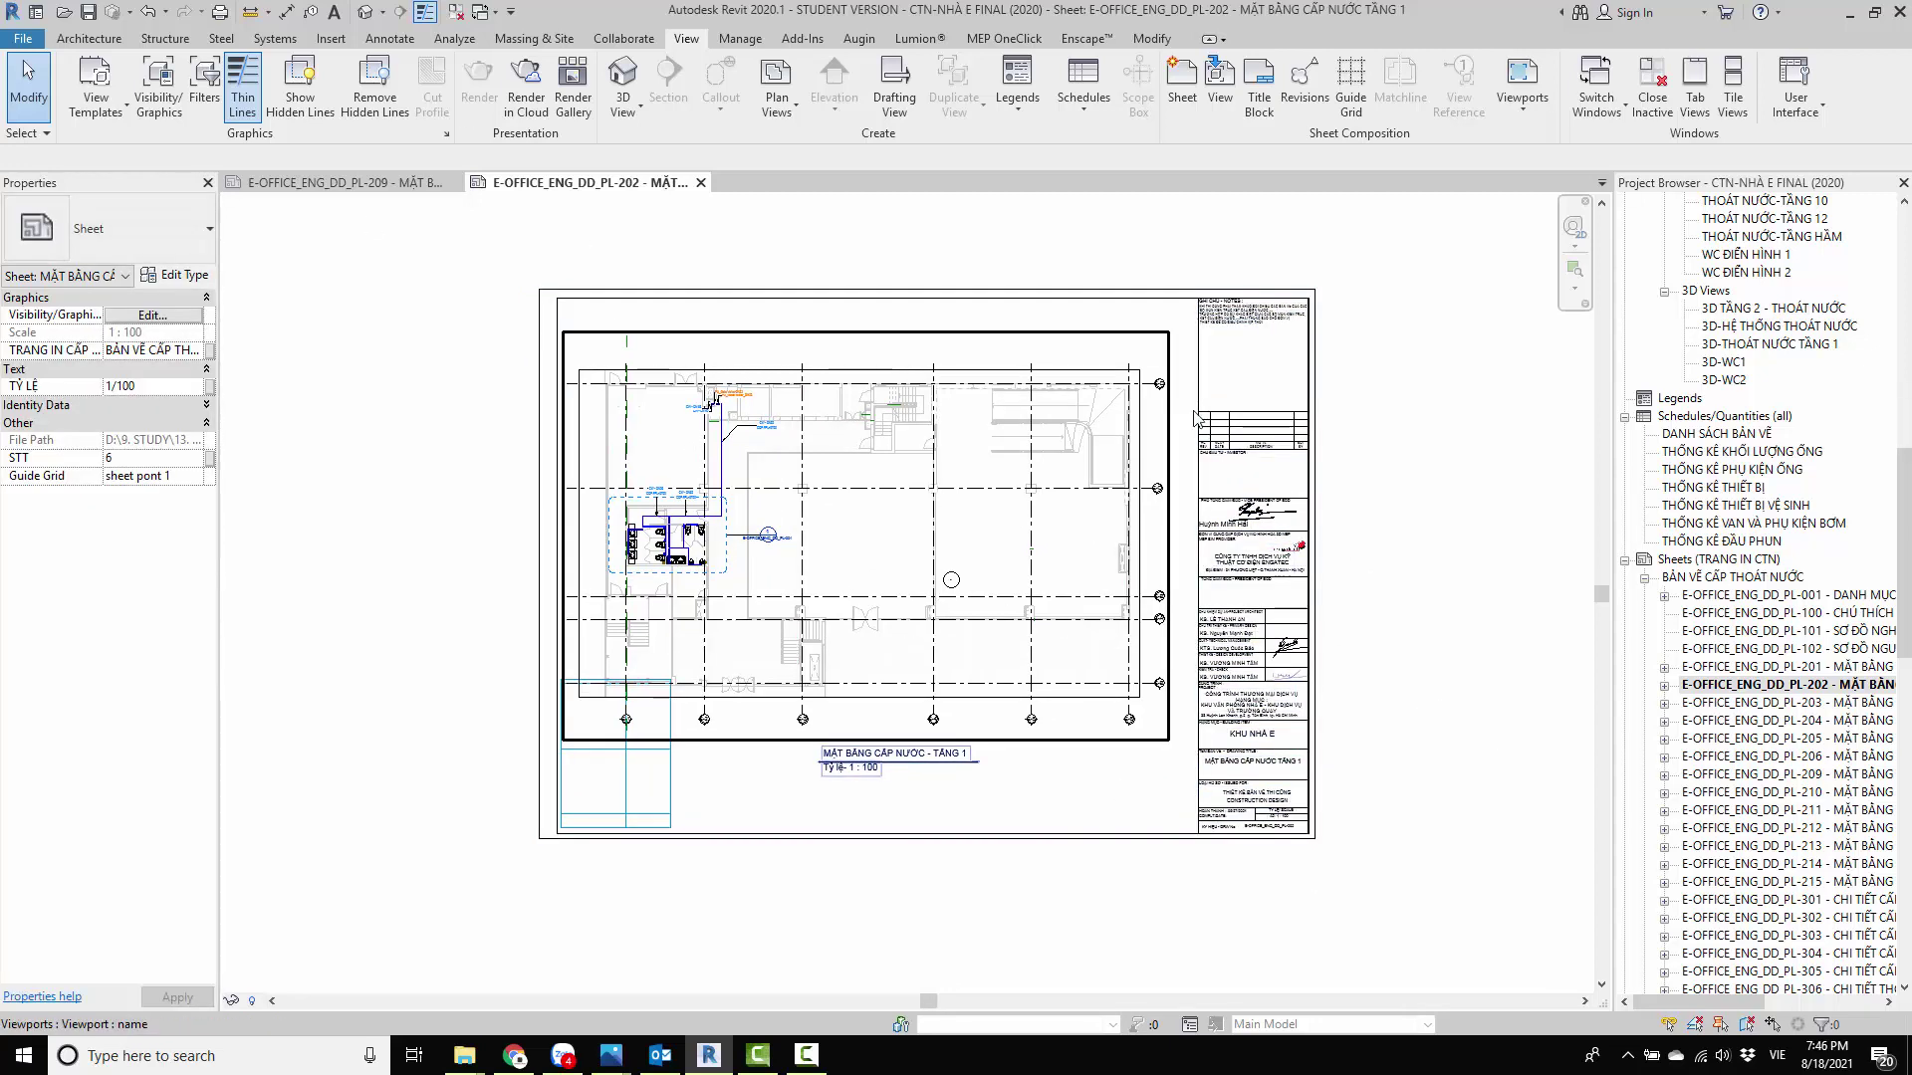
middle_drag(1374, 410, 1254, 388)
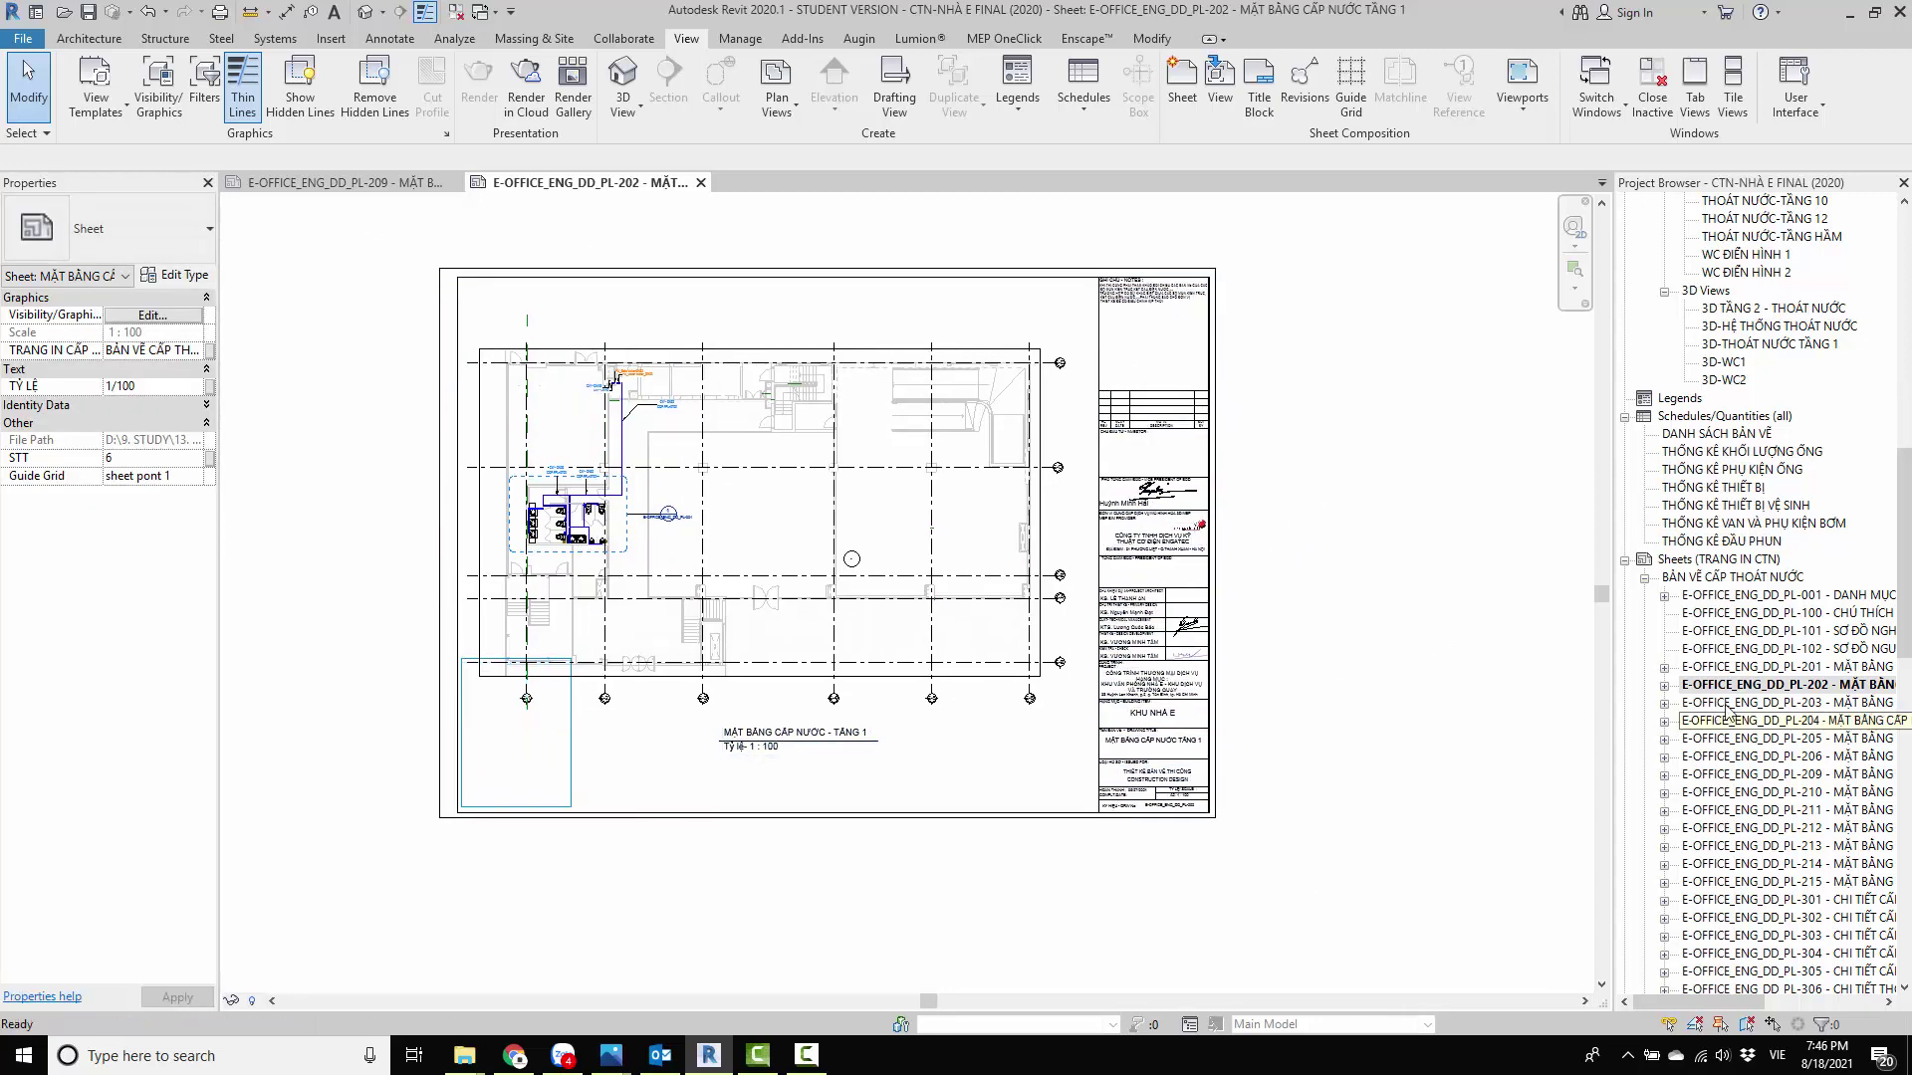
click(1792, 702)
key(Return)
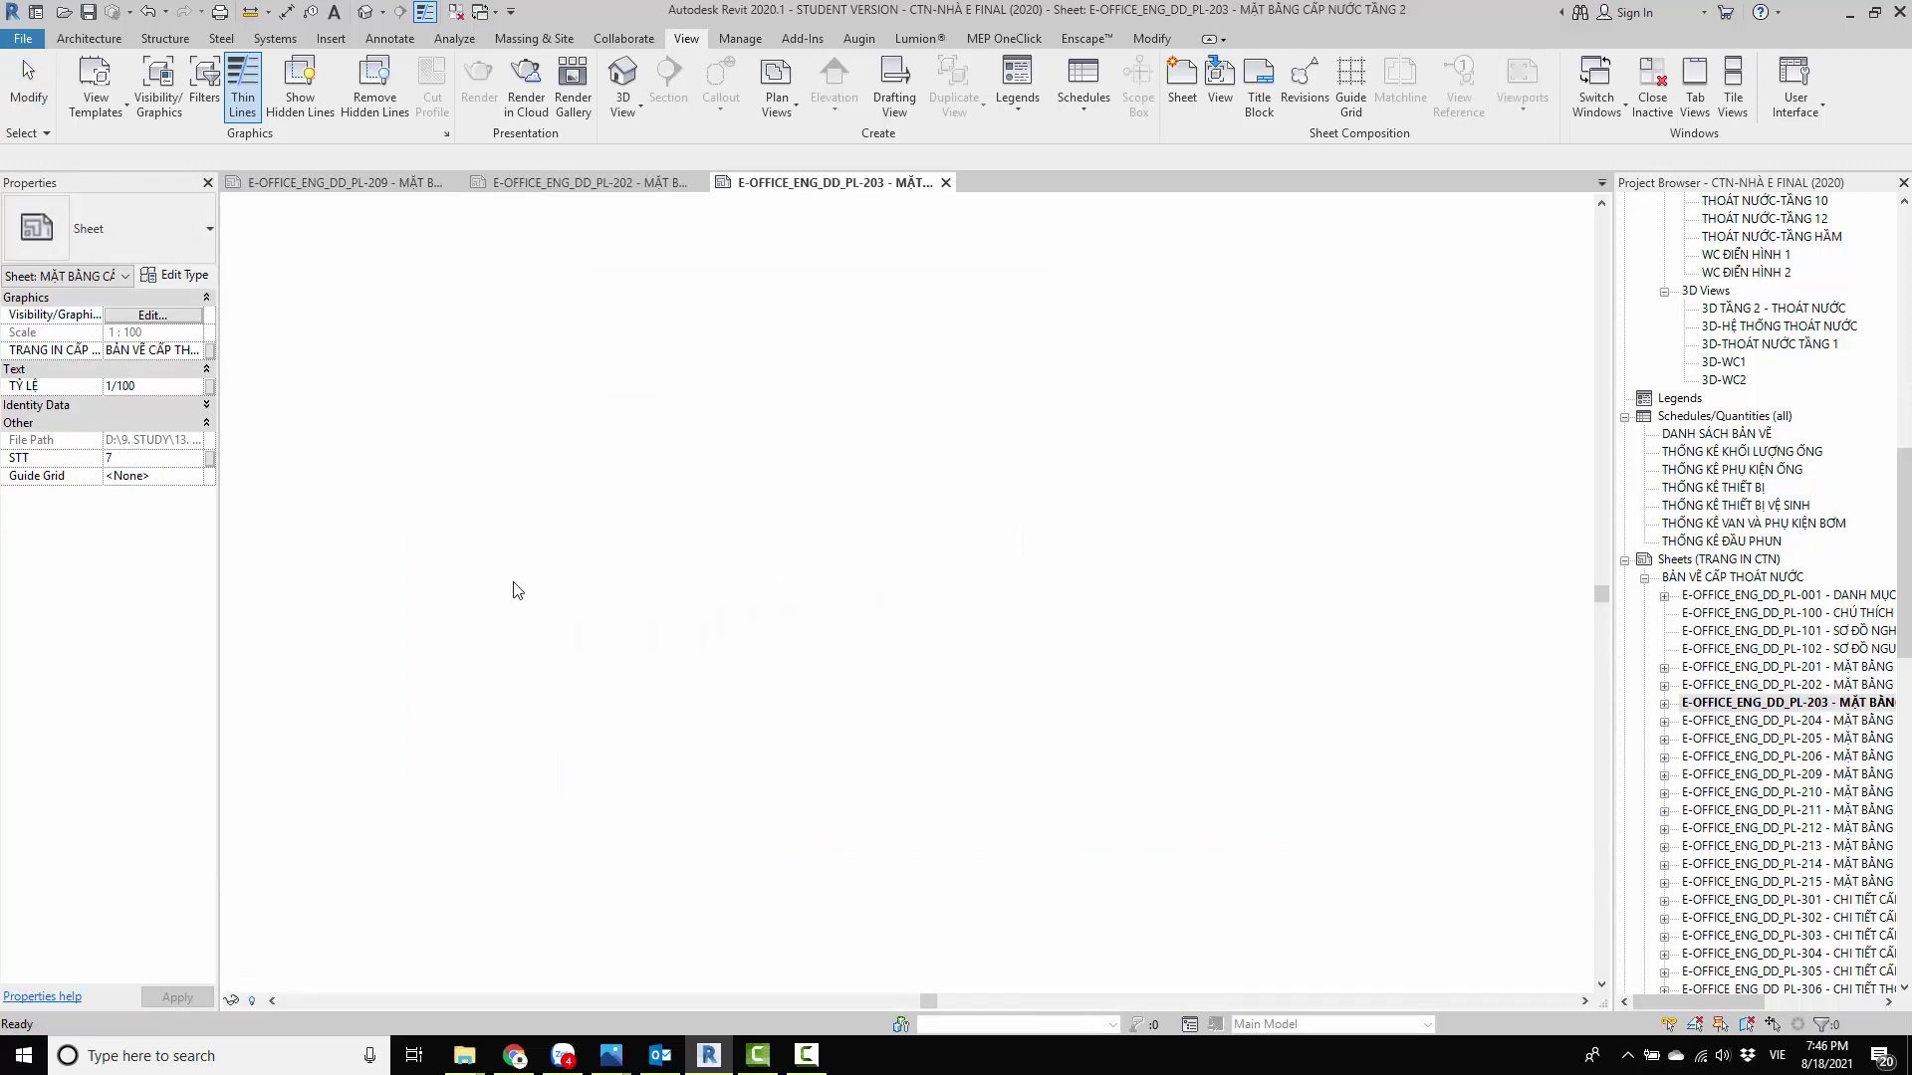
scroll(512, 790, up, 2)
scroll(512, 790, up, 2)
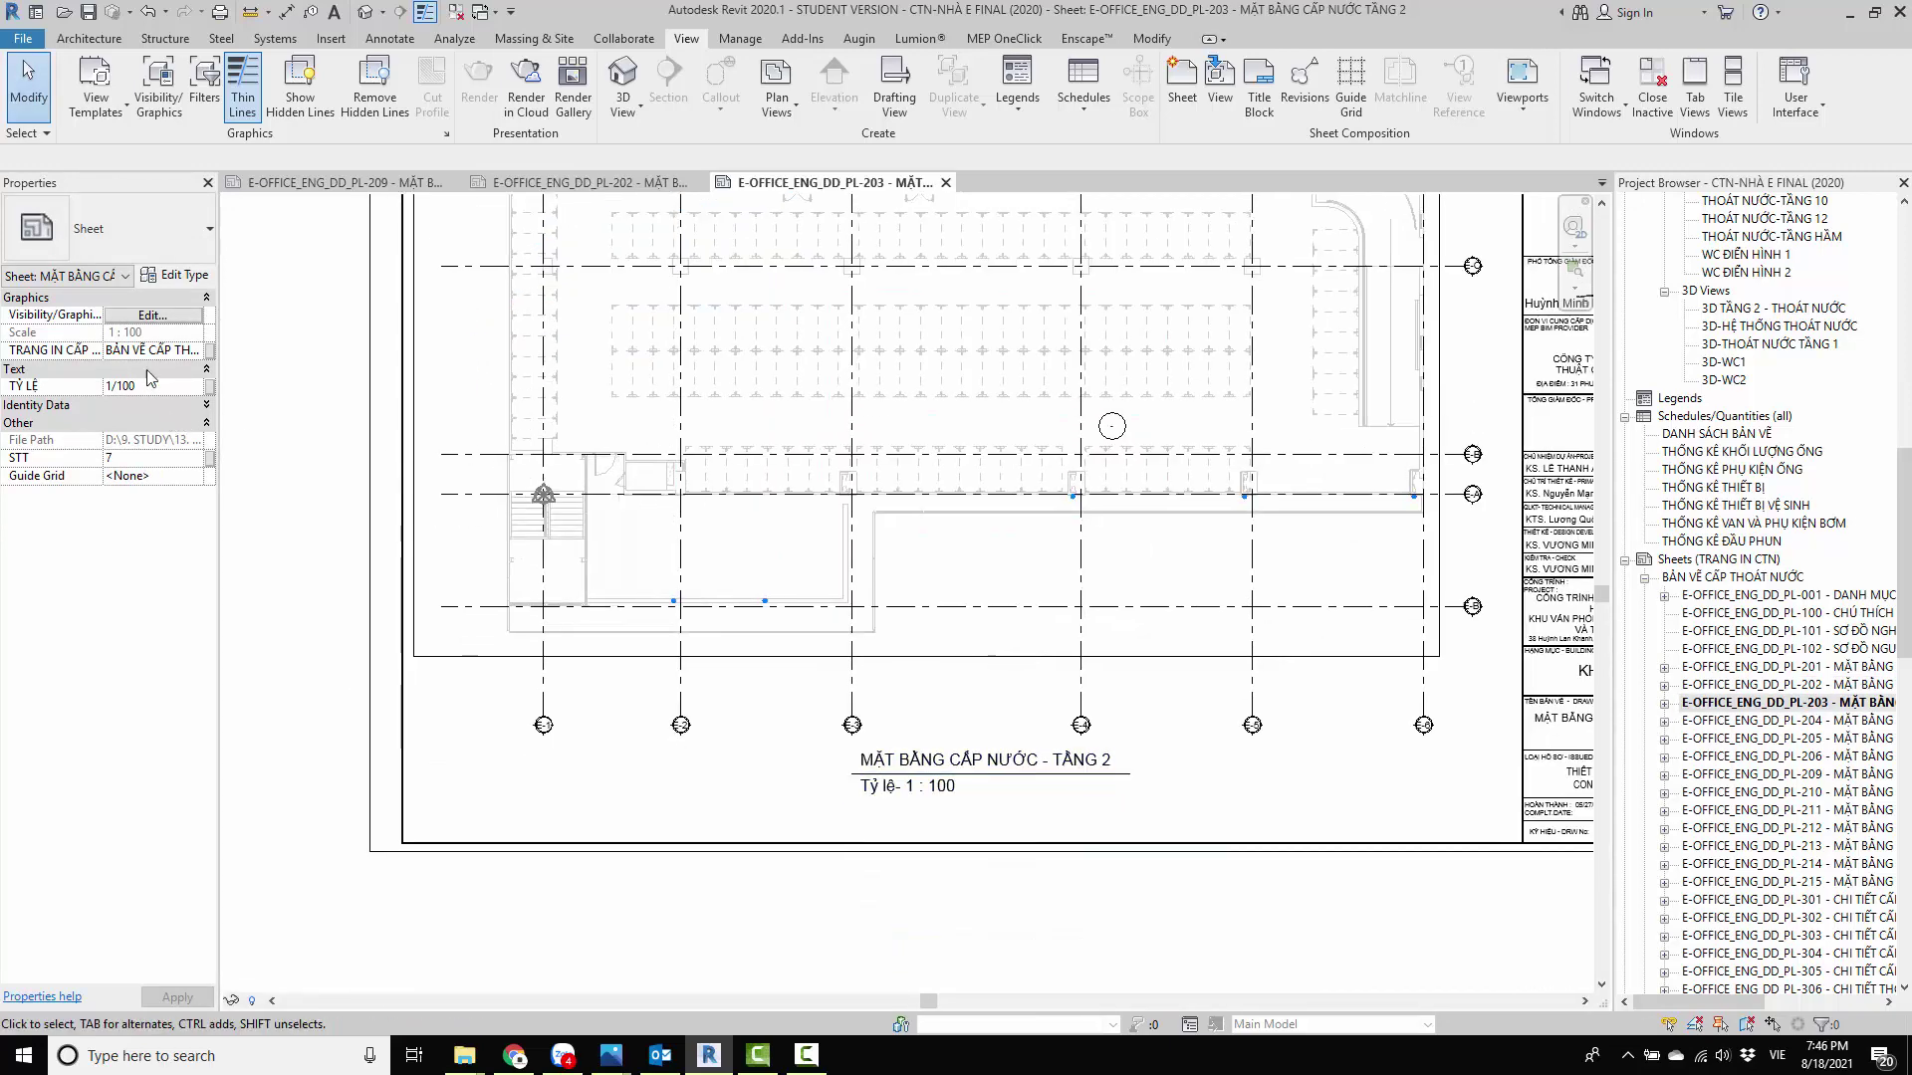
Step: Set the sheet's Guide Grid to 'sheet pont 1' and select the floor 2 plan viewport
click(194, 477)
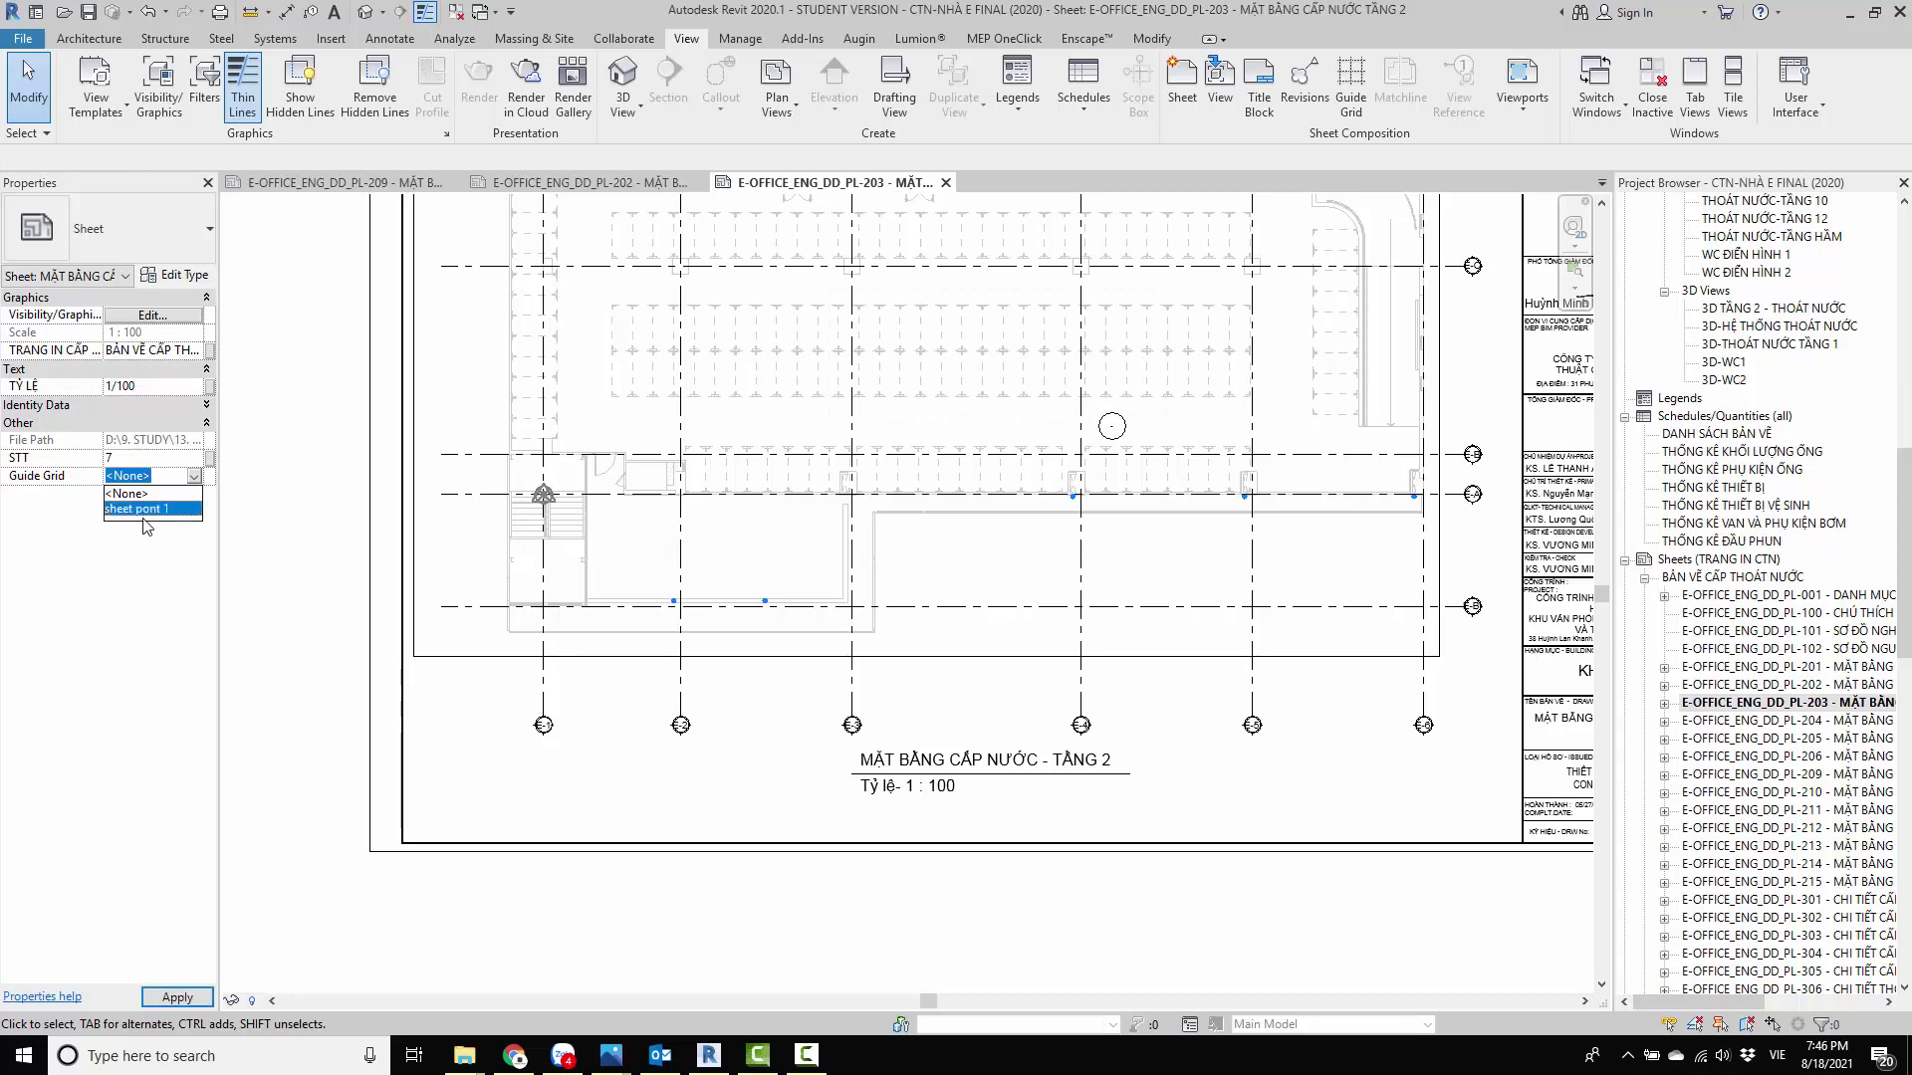
click(140, 511)
click(677, 657)
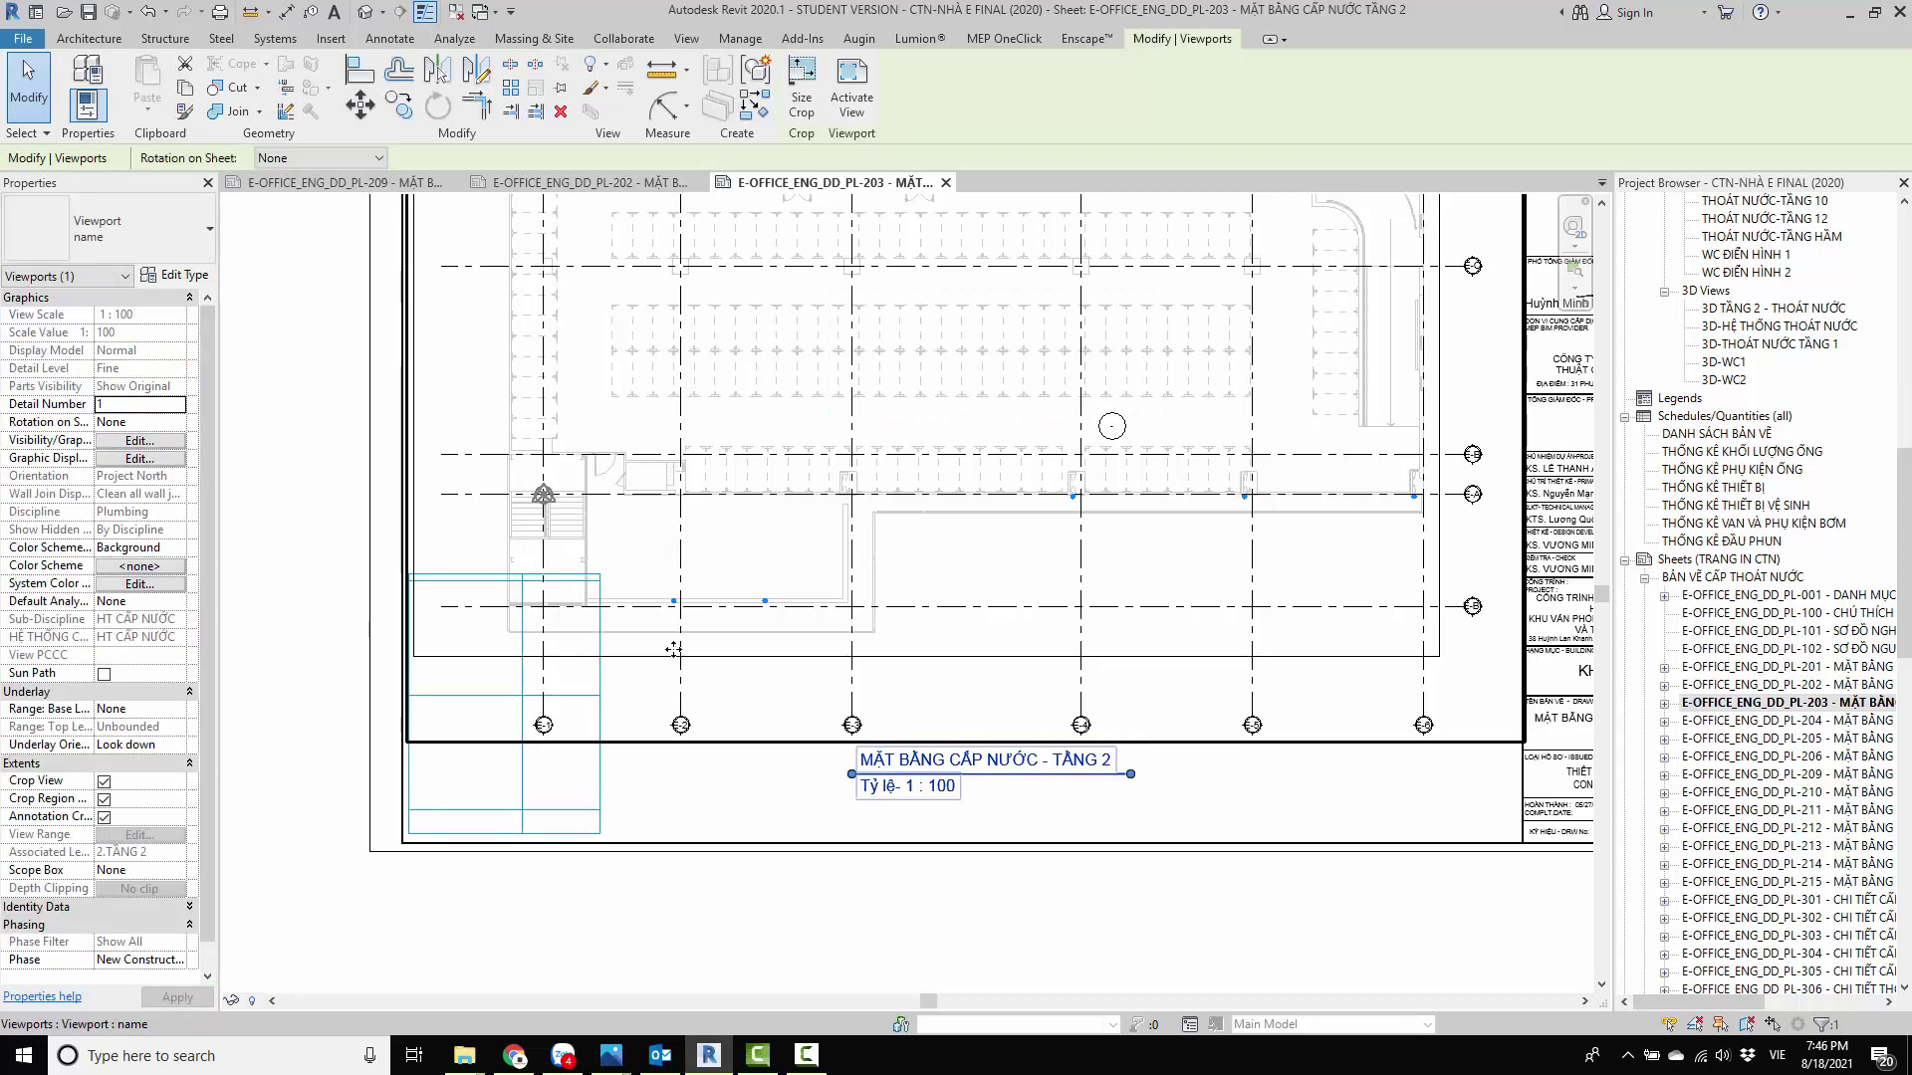
scroll(687, 655, up, 1)
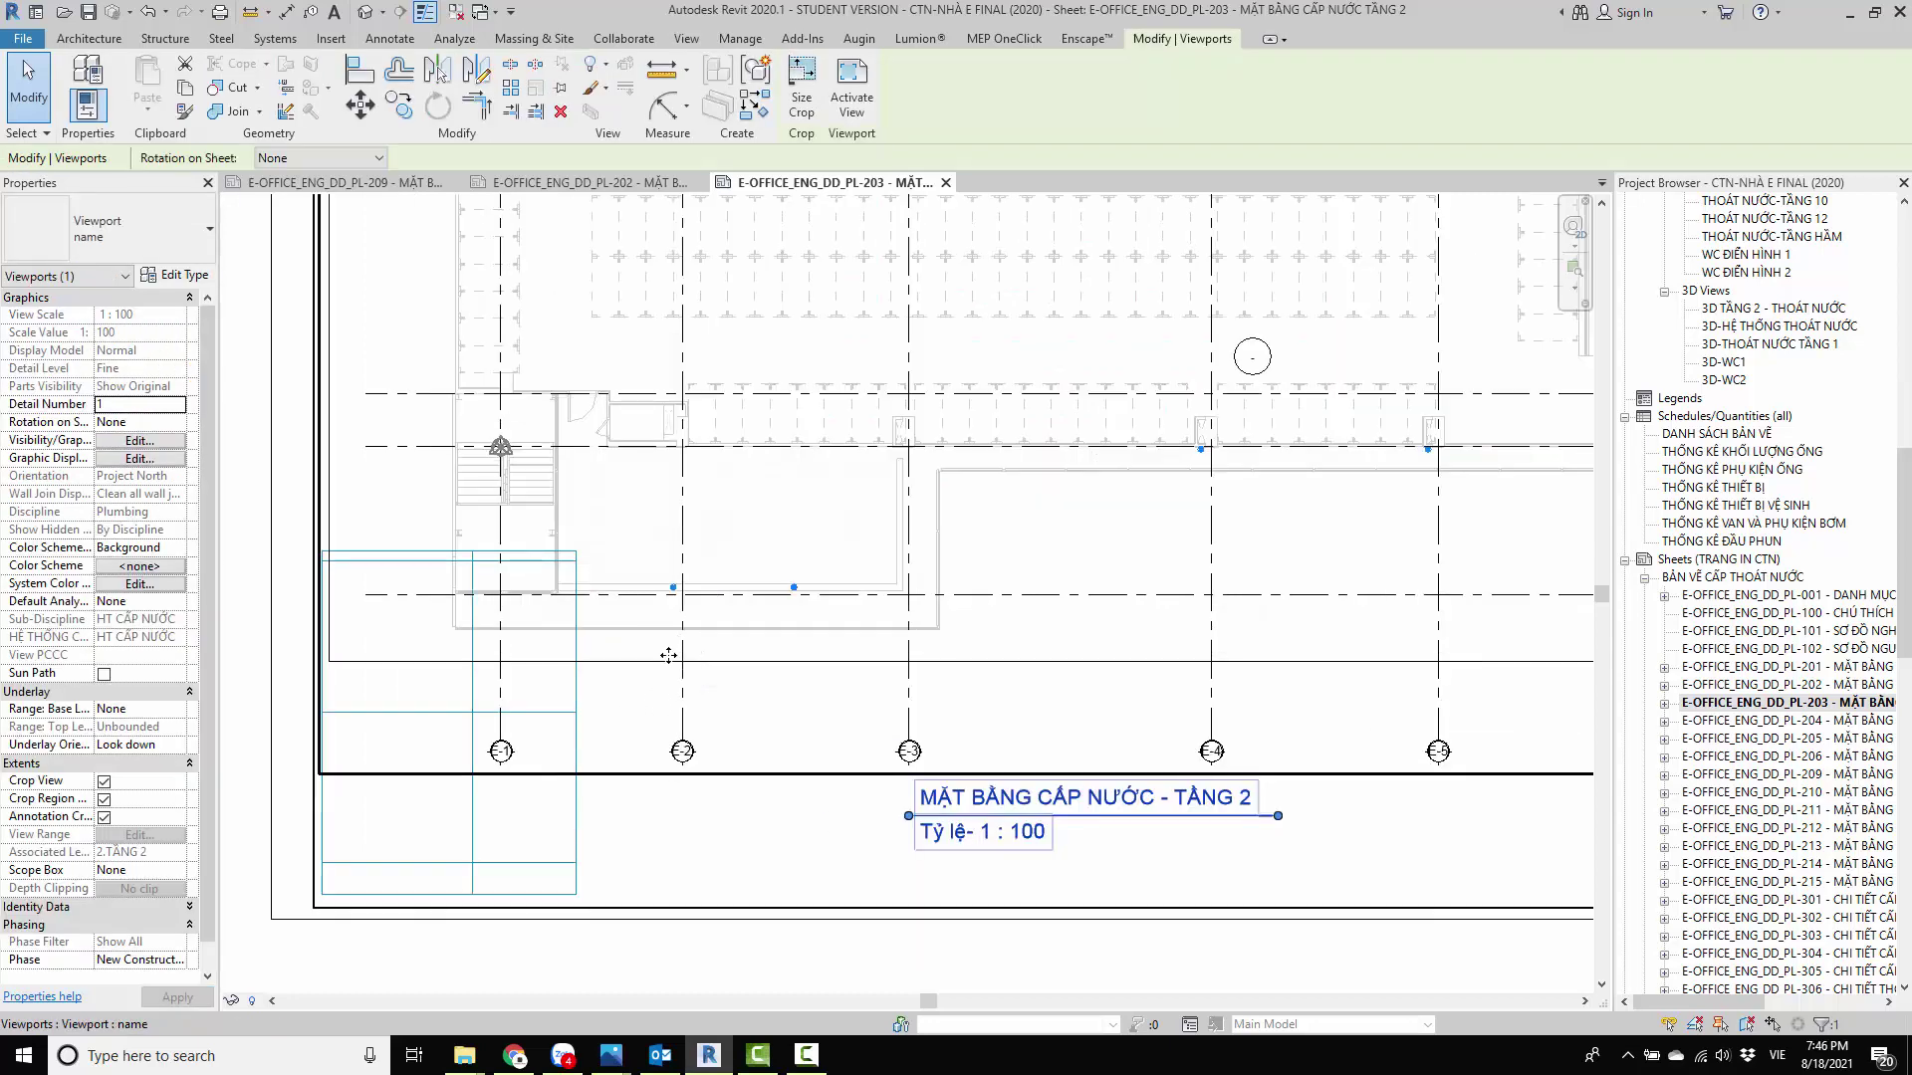
Step: Move the viewport with MV from grid E-1's intersection onto a guide grid intersection
middle_drag(668, 655, 747, 631)
key(m)
key(v)
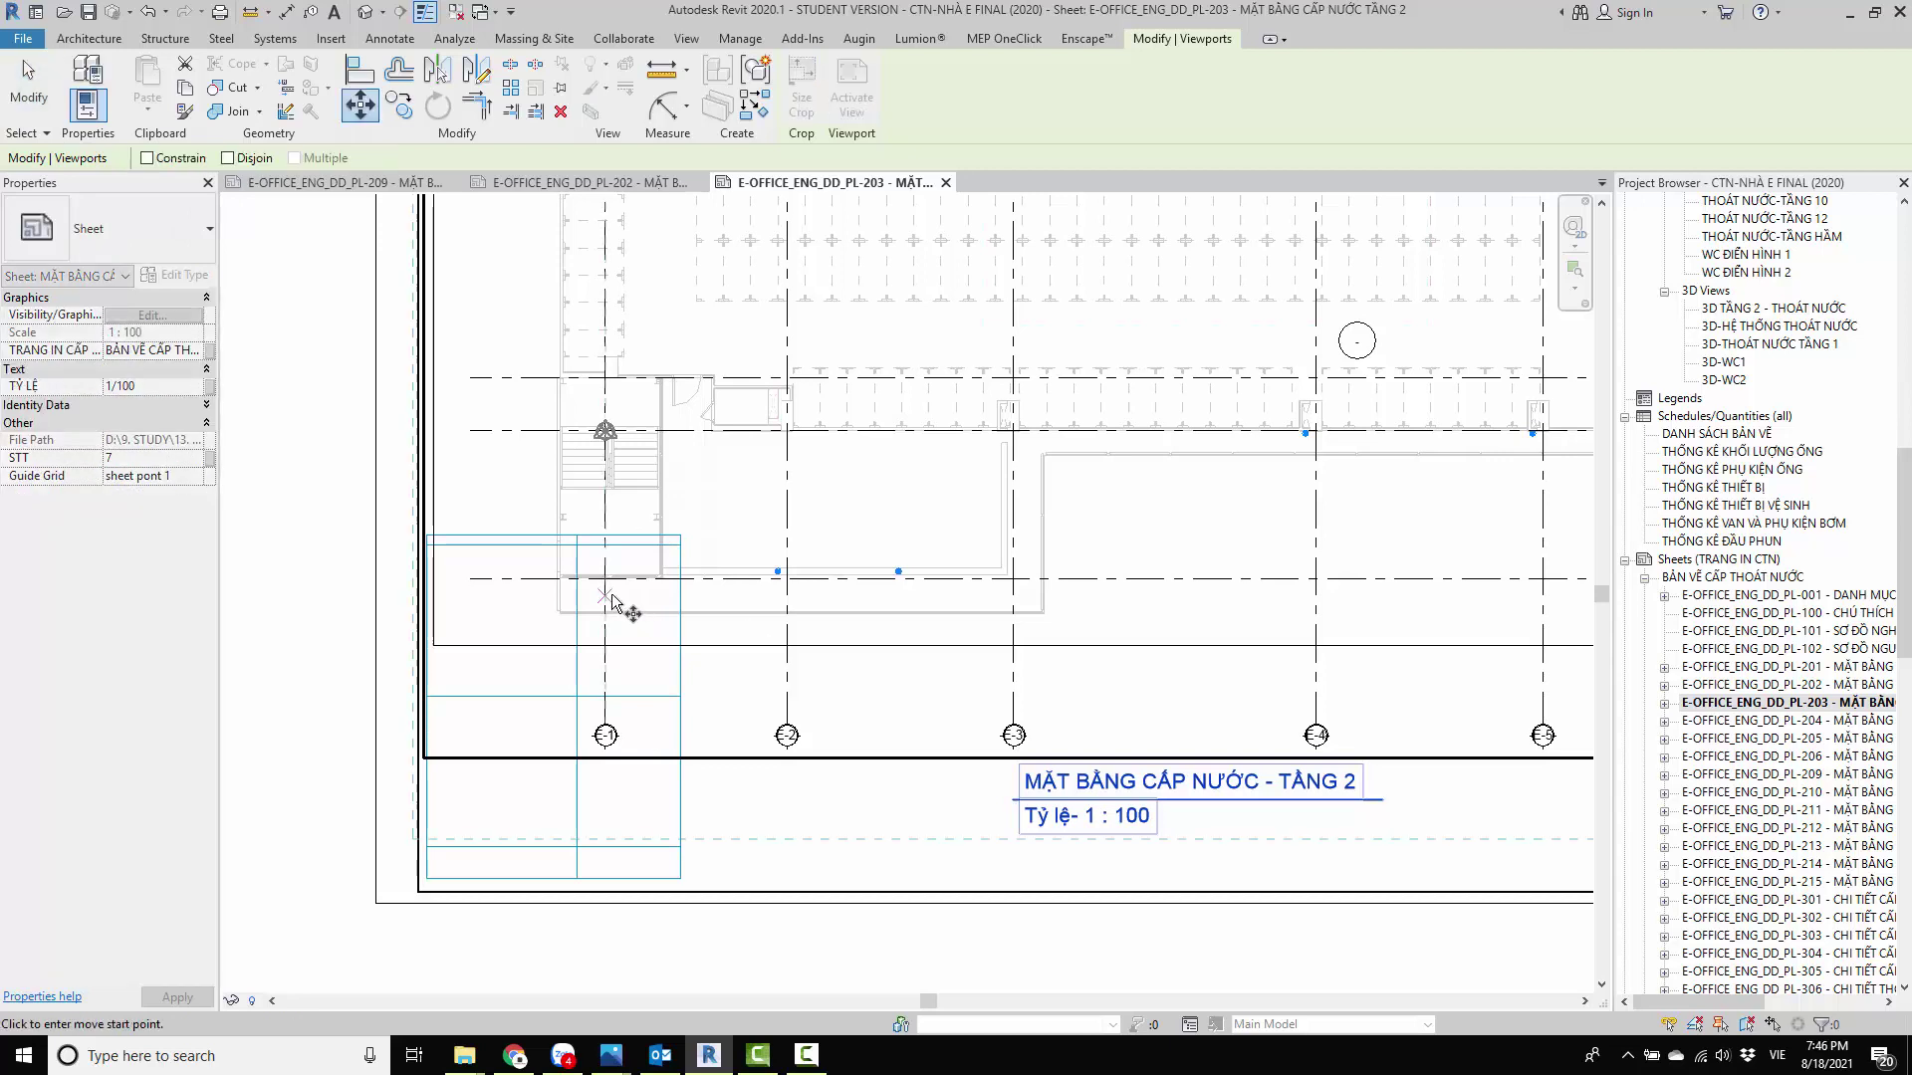
click(610, 595)
scroll(552, 552, up, 1)
scroll(552, 552, up, 1)
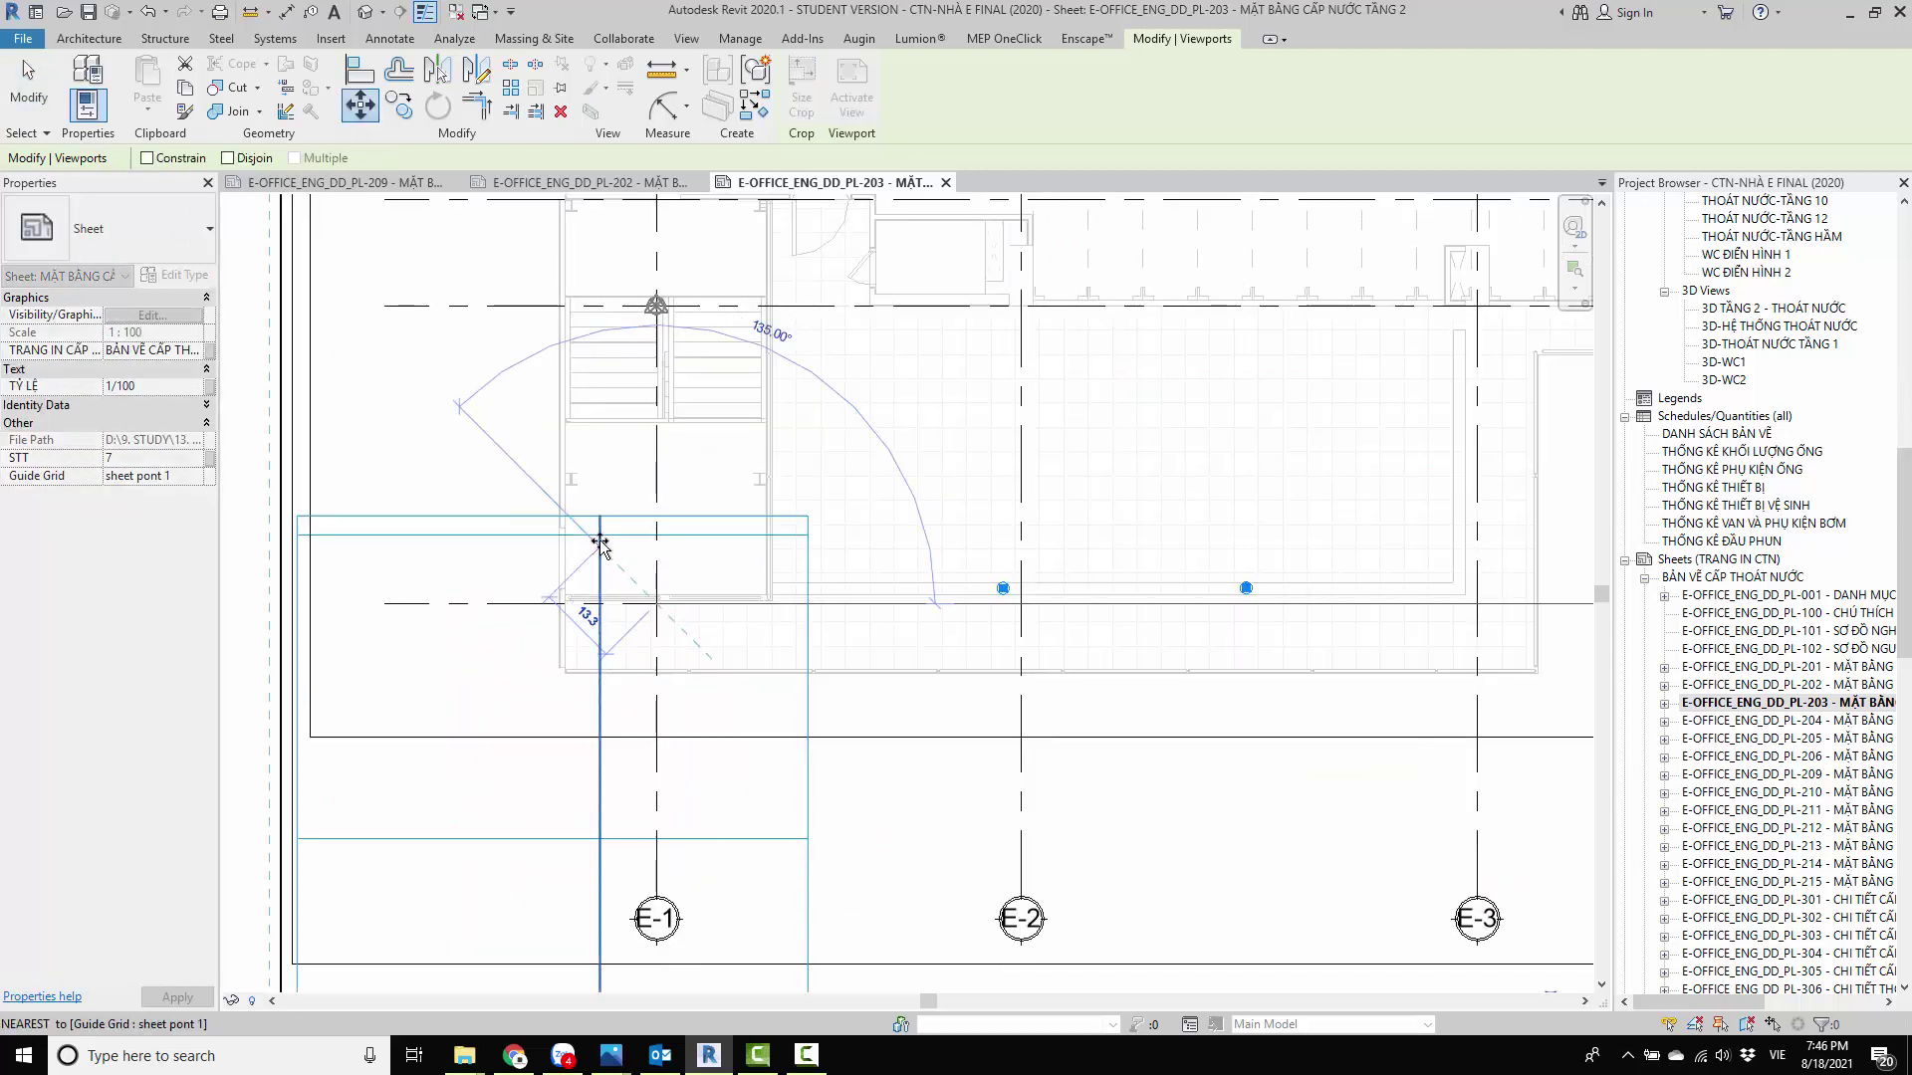
scroll(600, 539, up, 3)
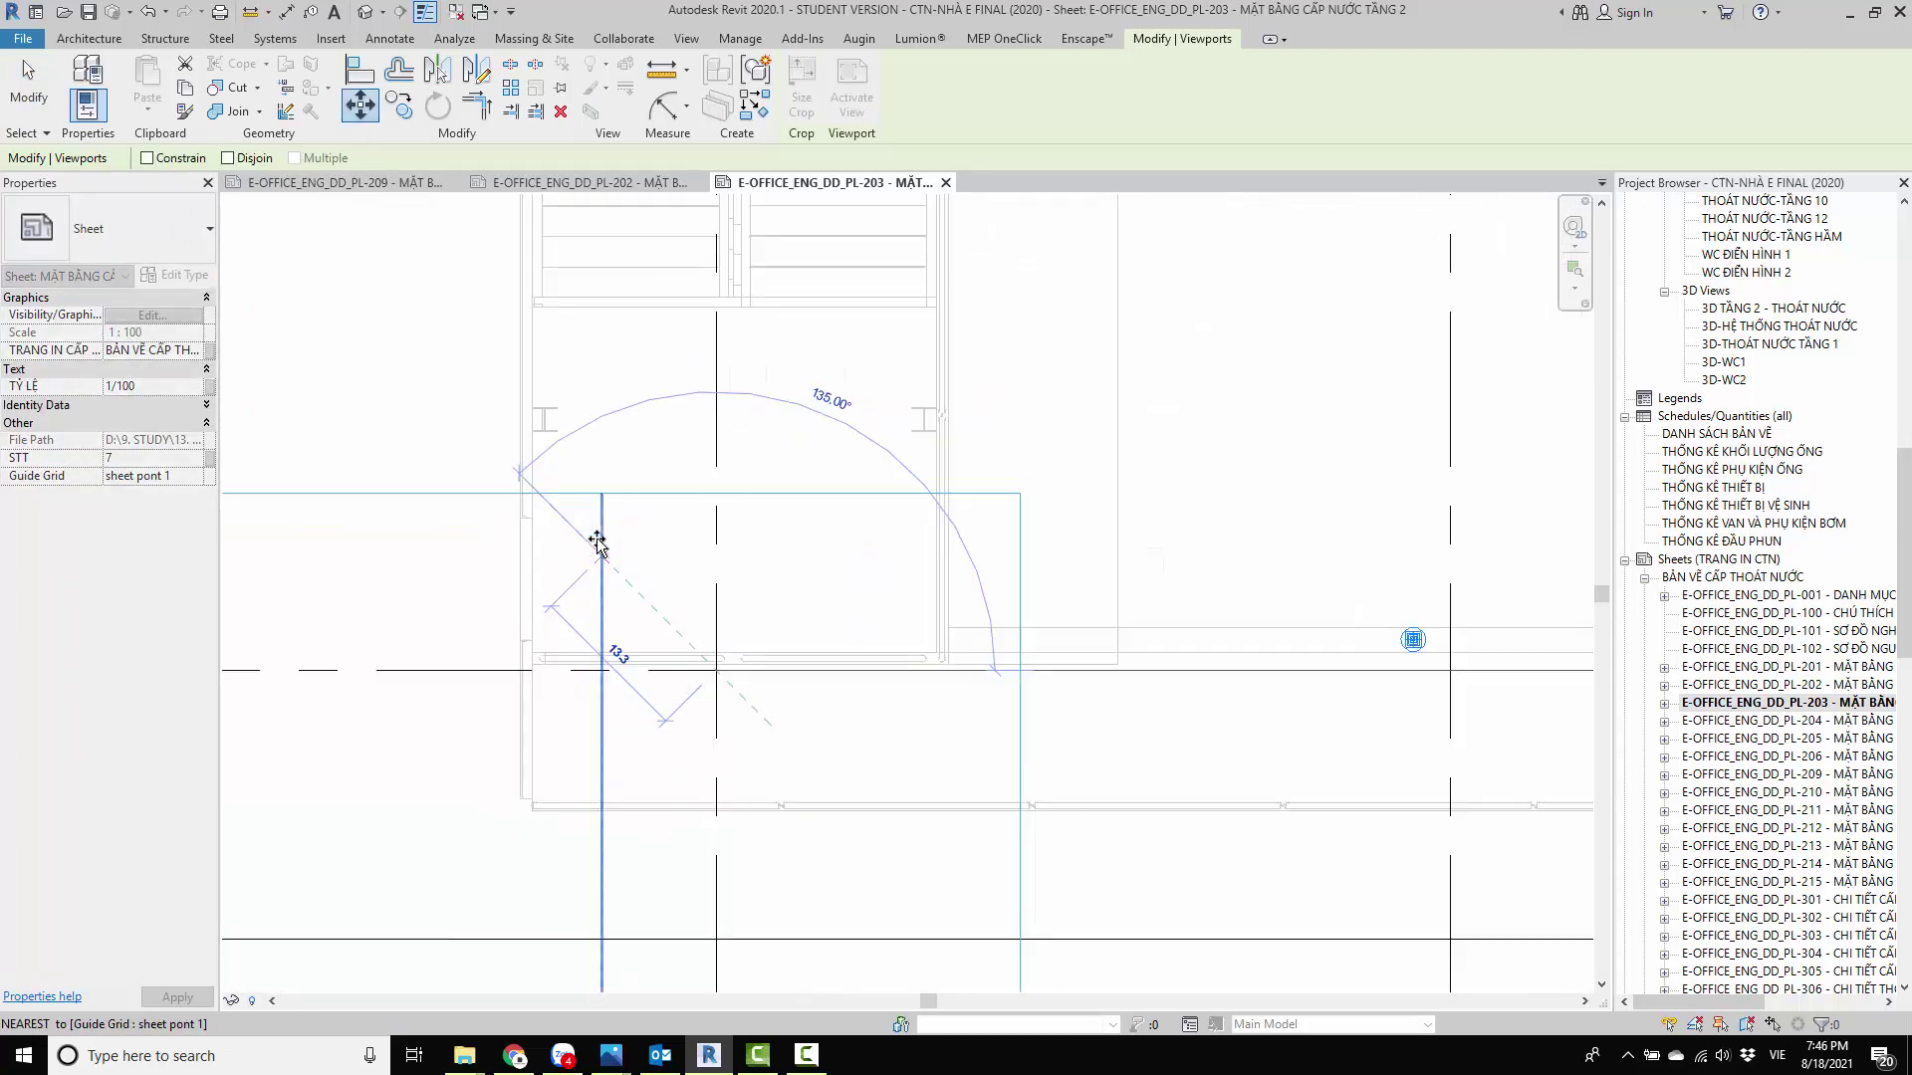
click(601, 538)
scroll(751, 573, down, 3)
scroll(751, 583, down, 2)
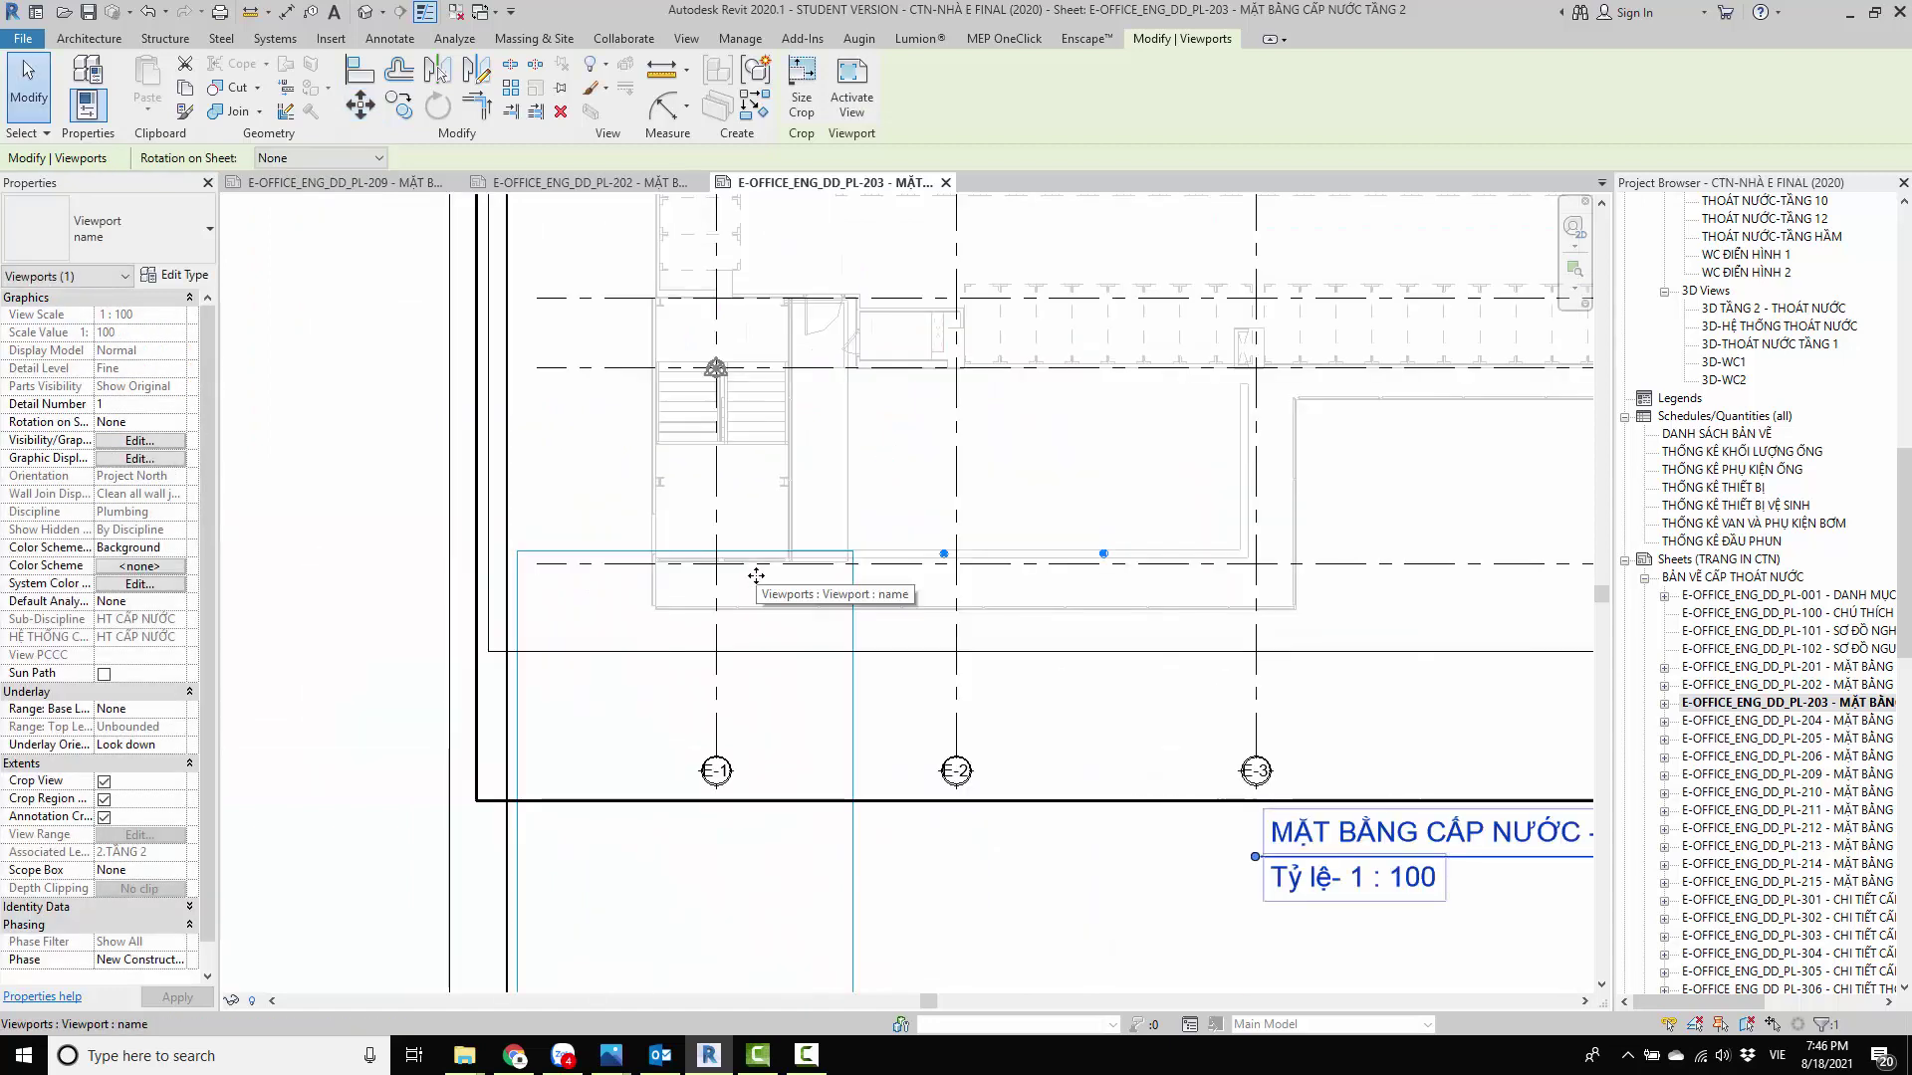
scroll(692, 483, down, 1)
scroll(431, 560, down, 2)
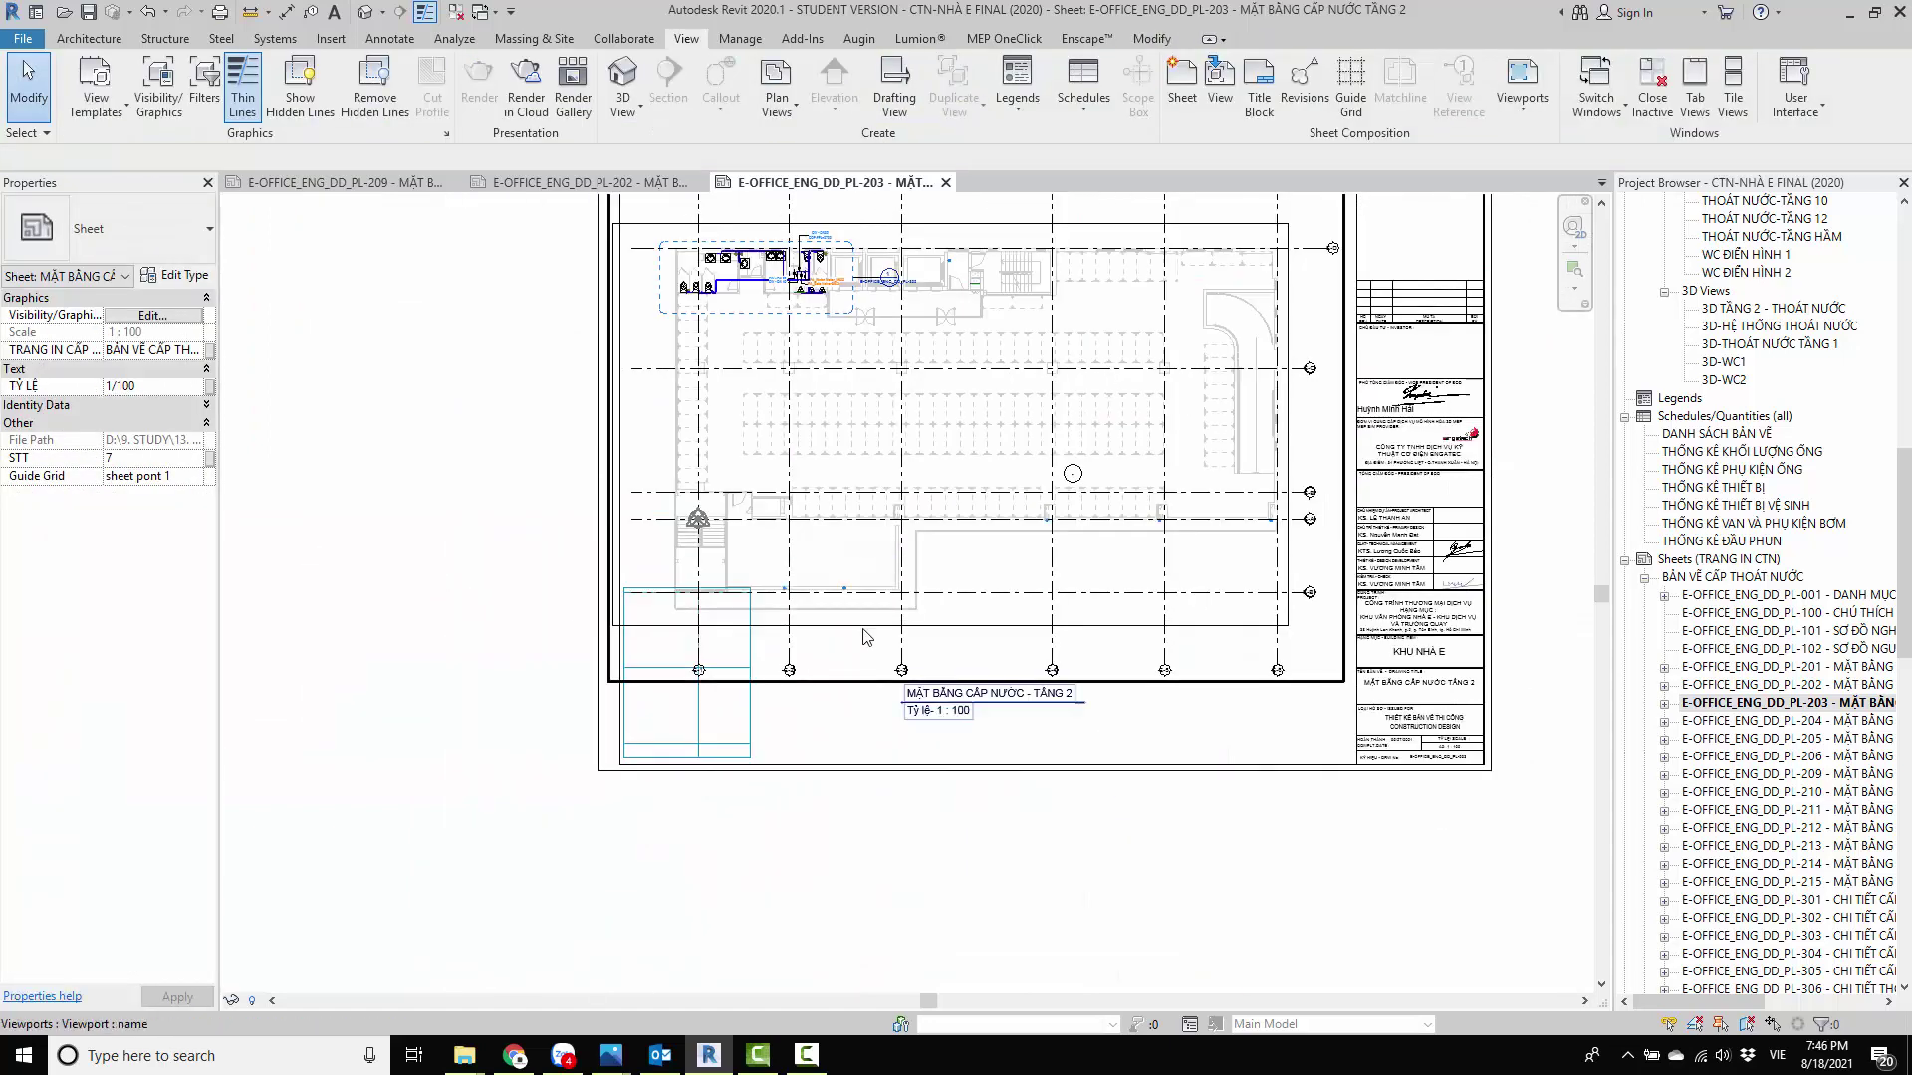
Step: Activate the viewport to check the plan's crop region, then return to the sheet
double_click(637, 435)
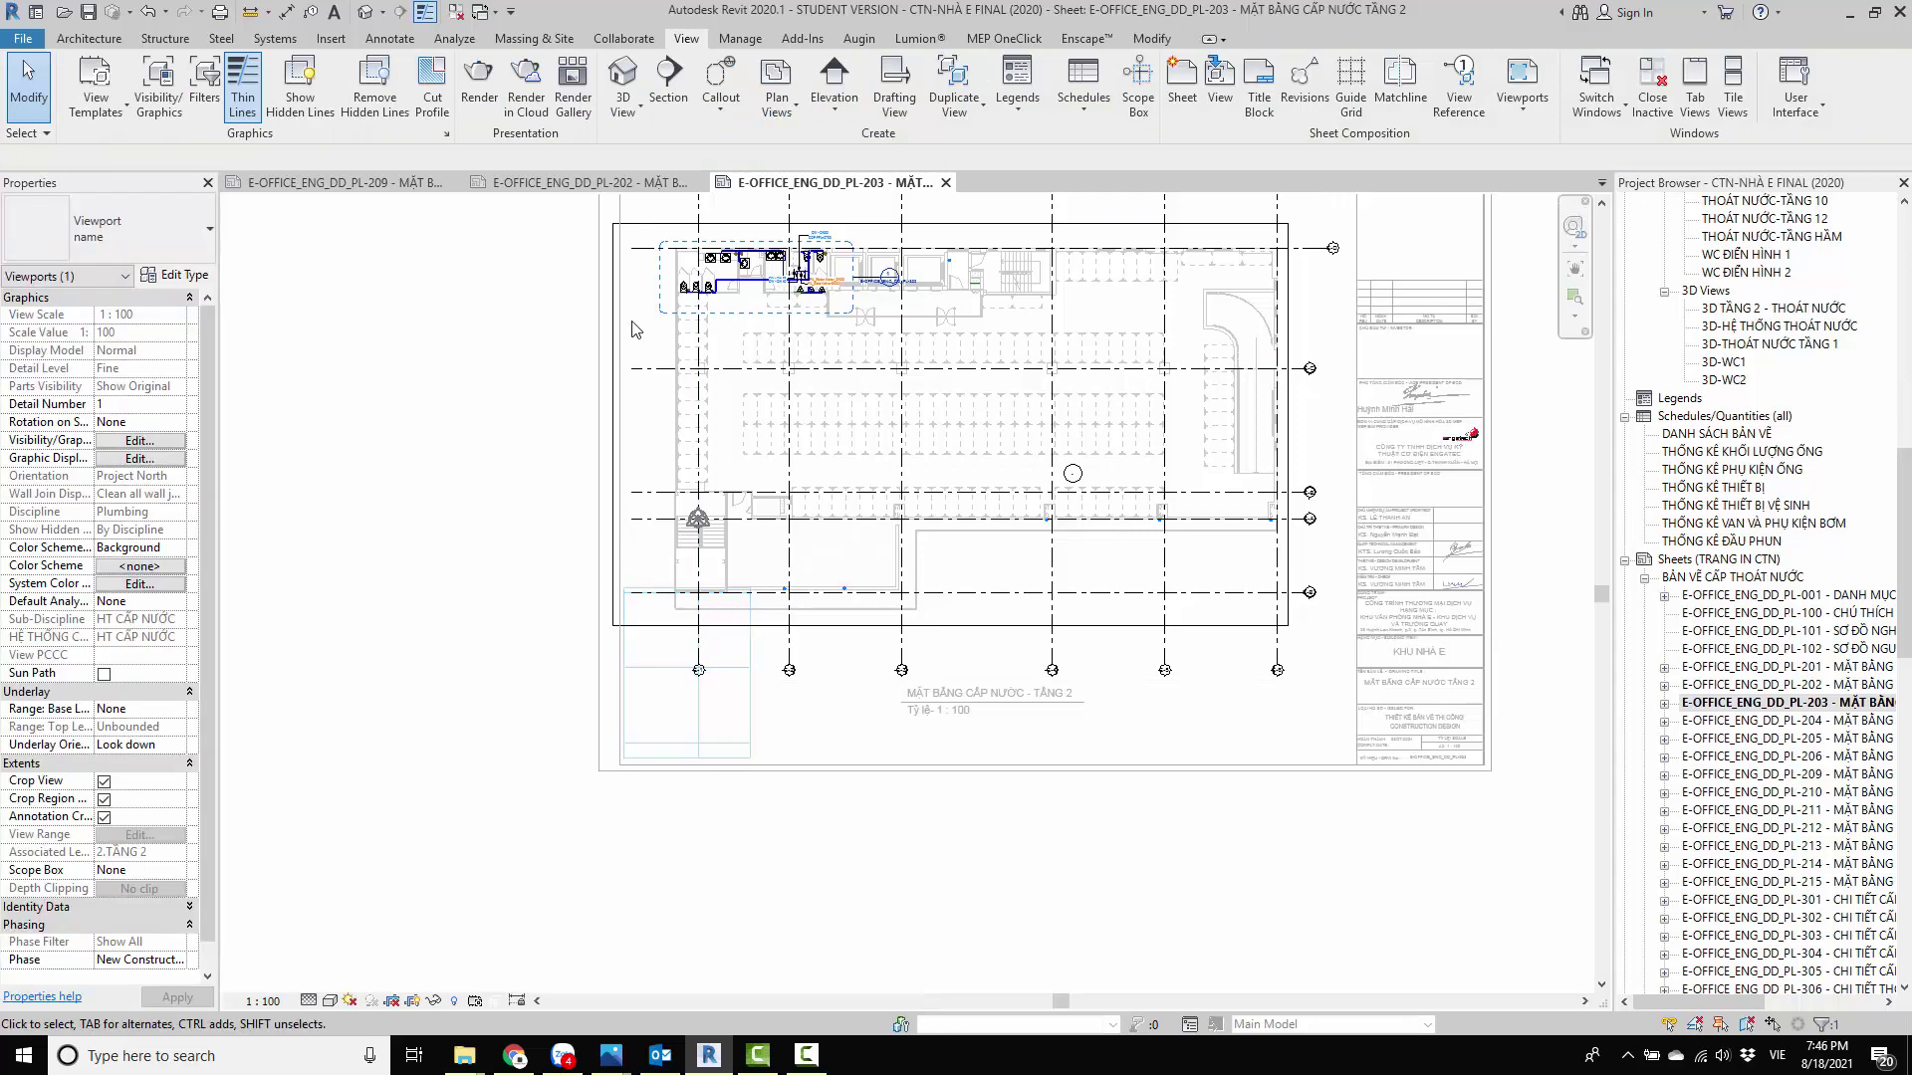
click(638, 435)
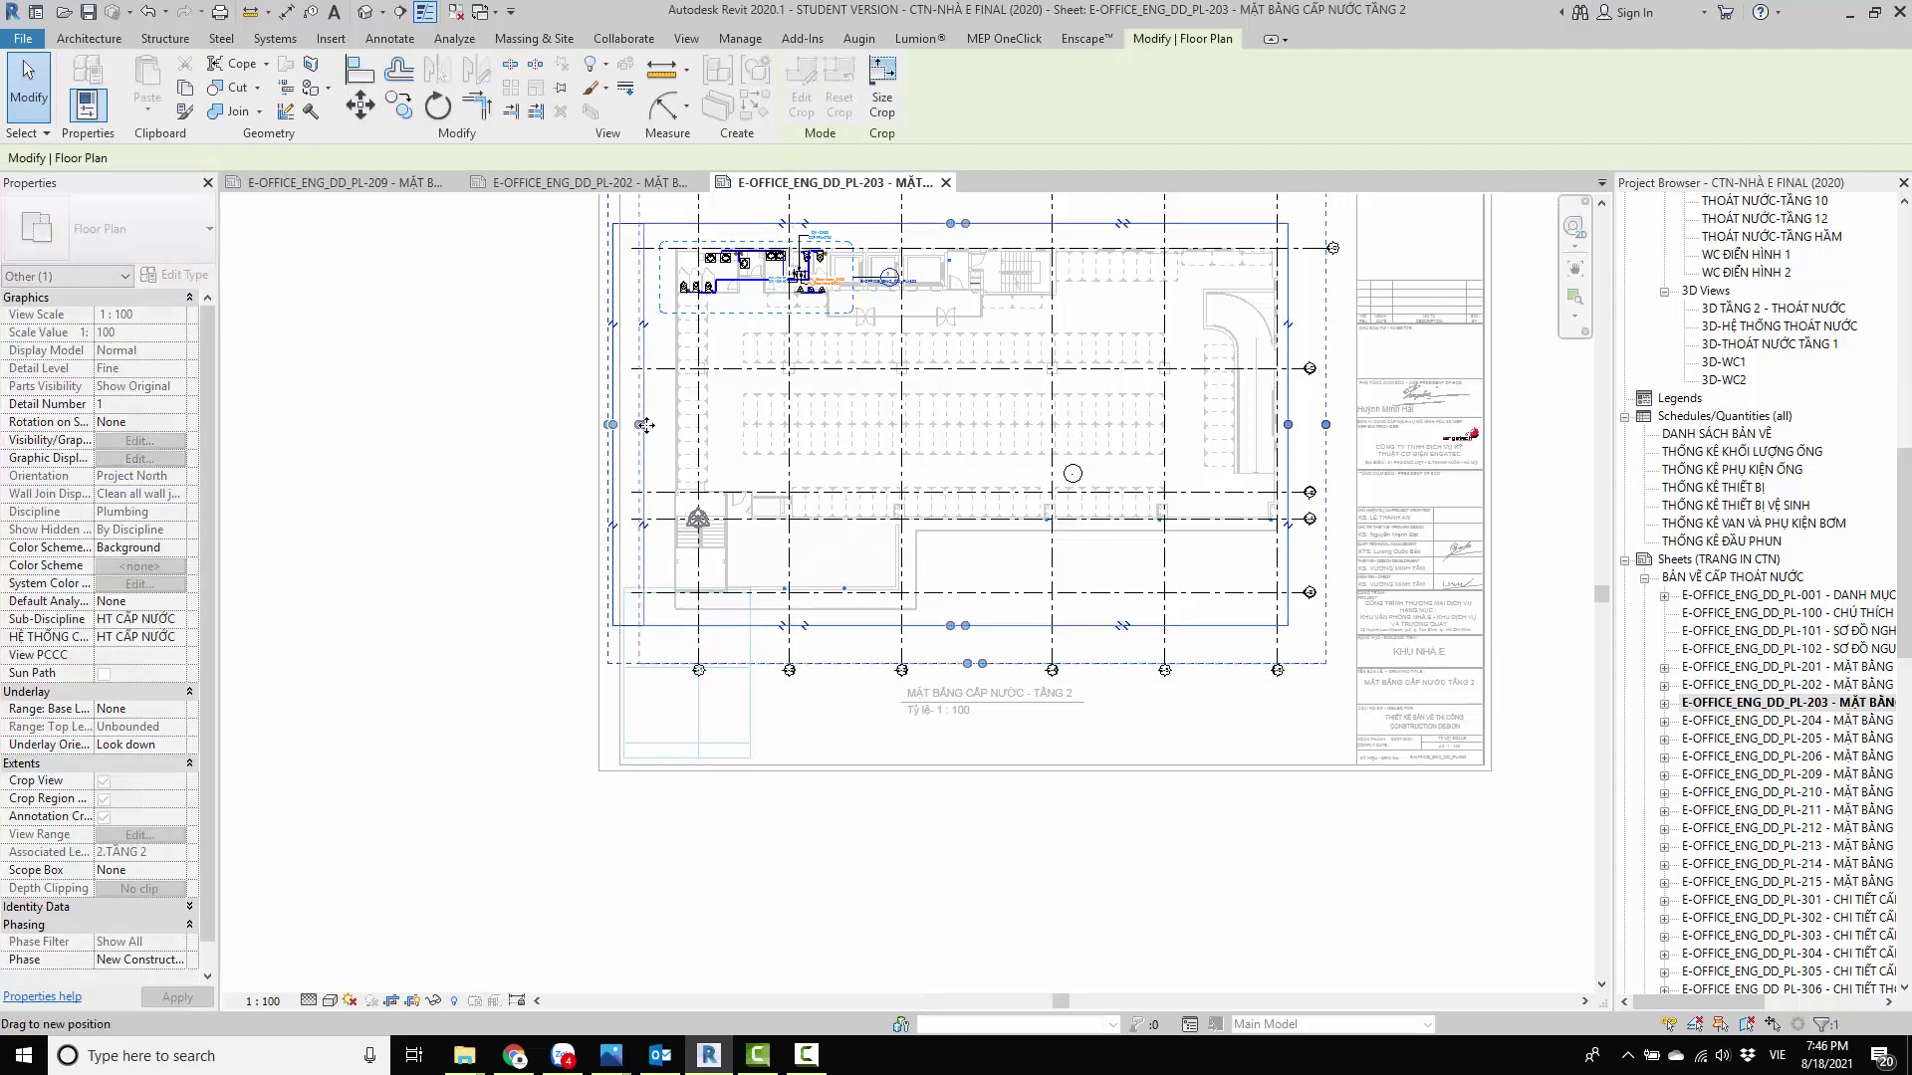
double_click(499, 542)
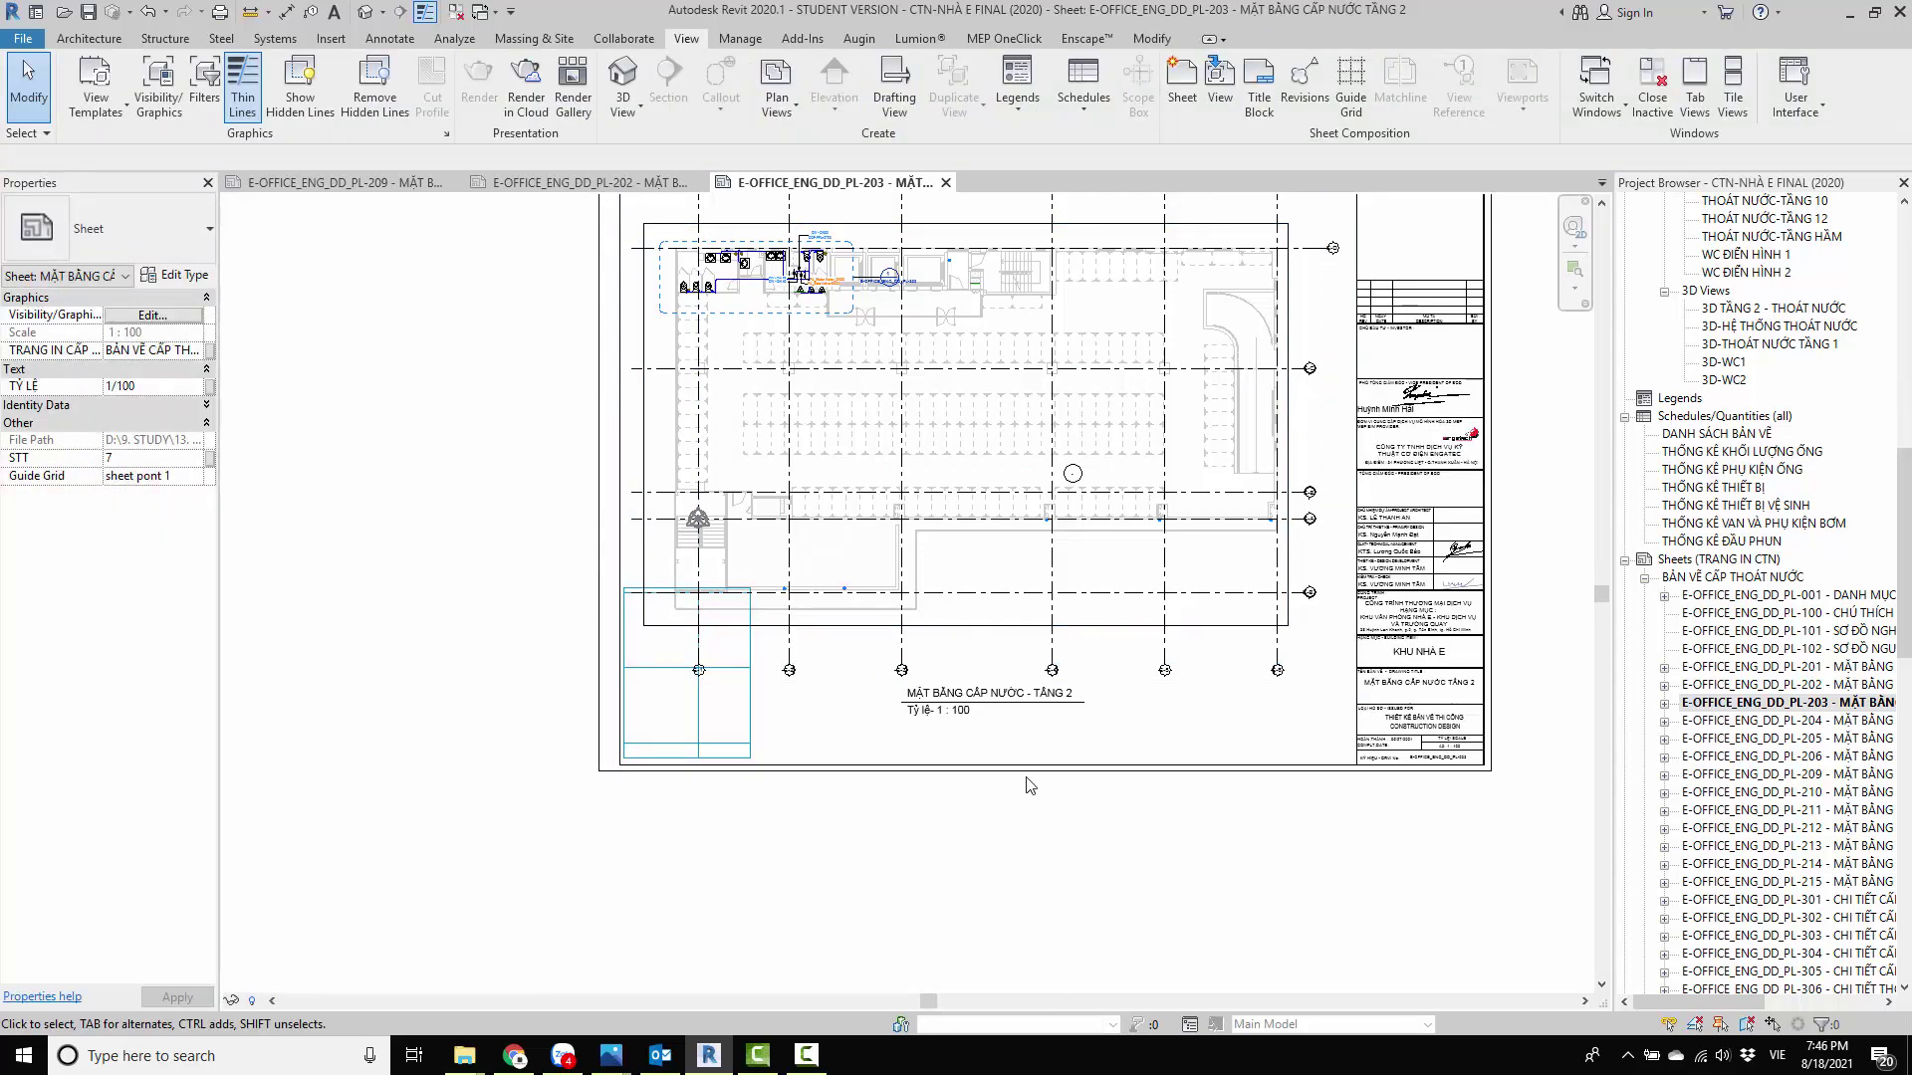
scroll(996, 777, down, 1)
scroll(846, 772, up, 1)
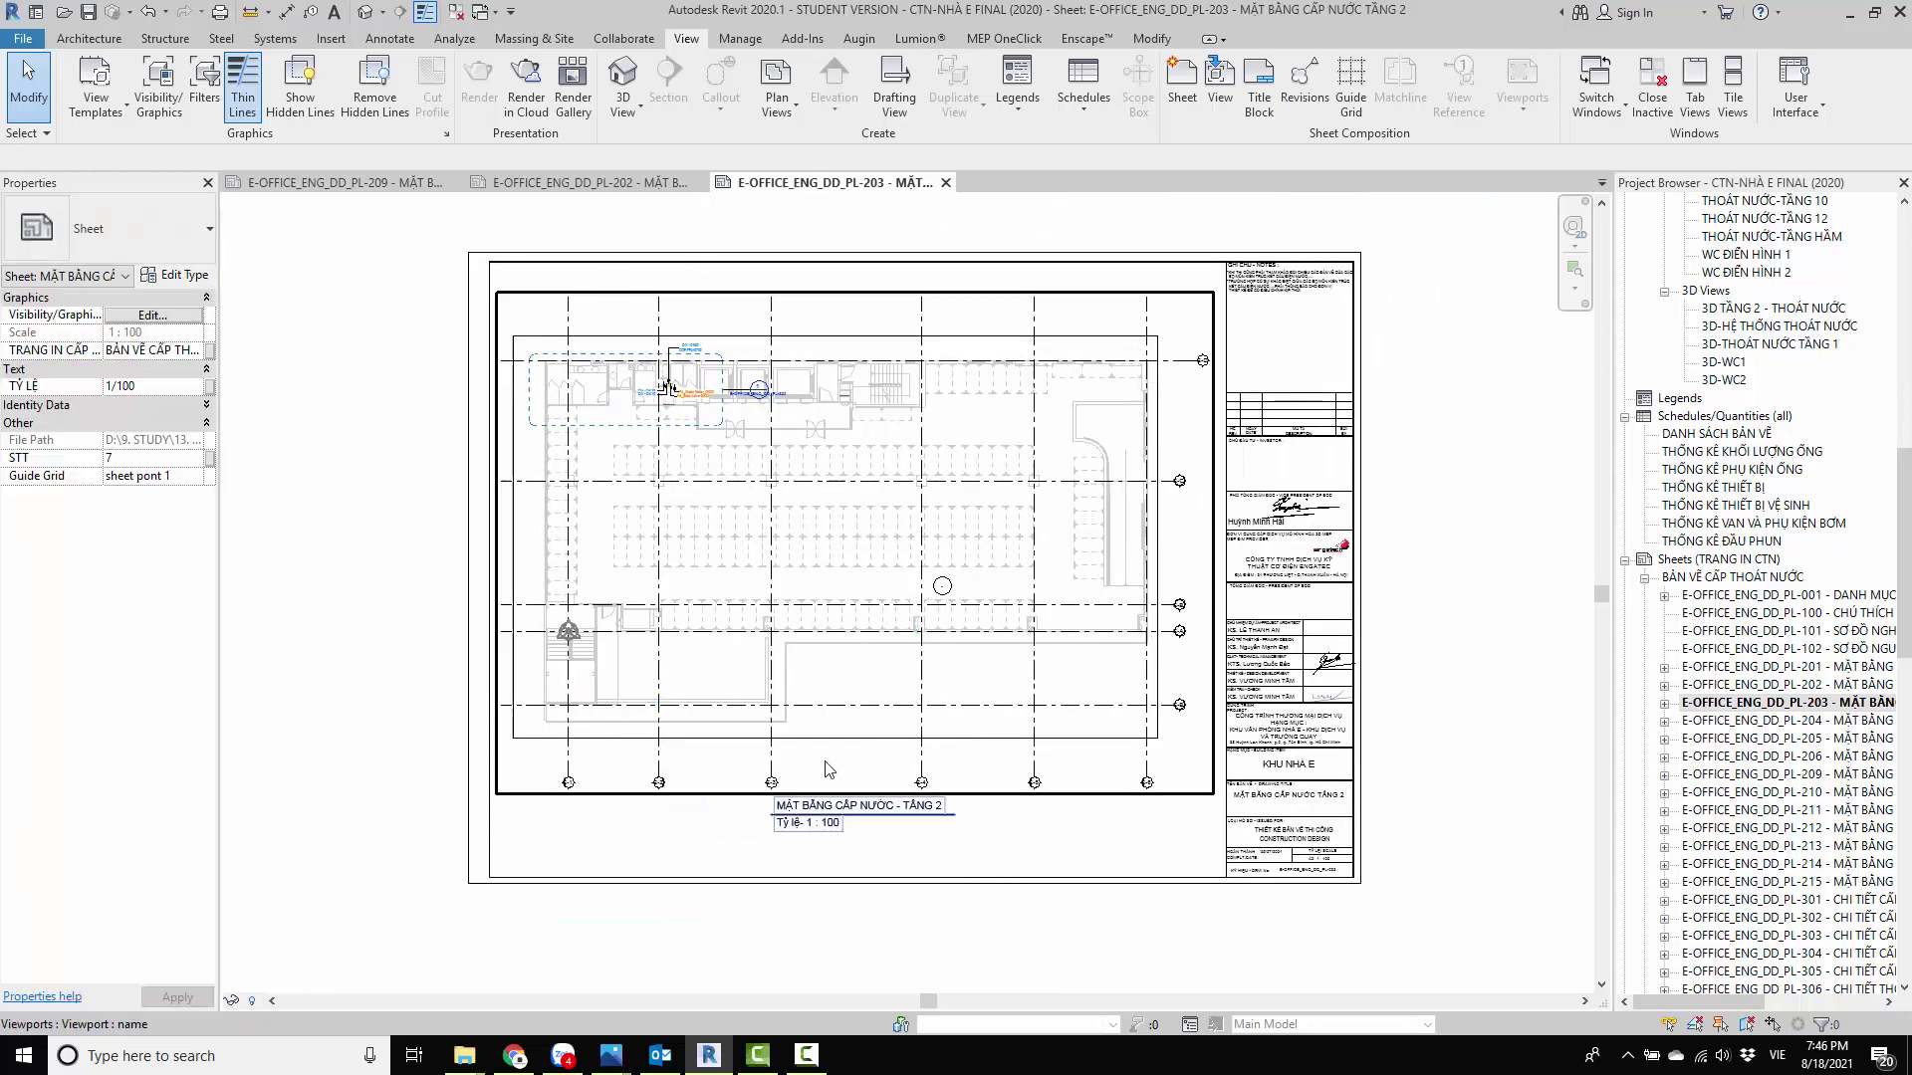
middle_drag(825, 769, 1029, 661)
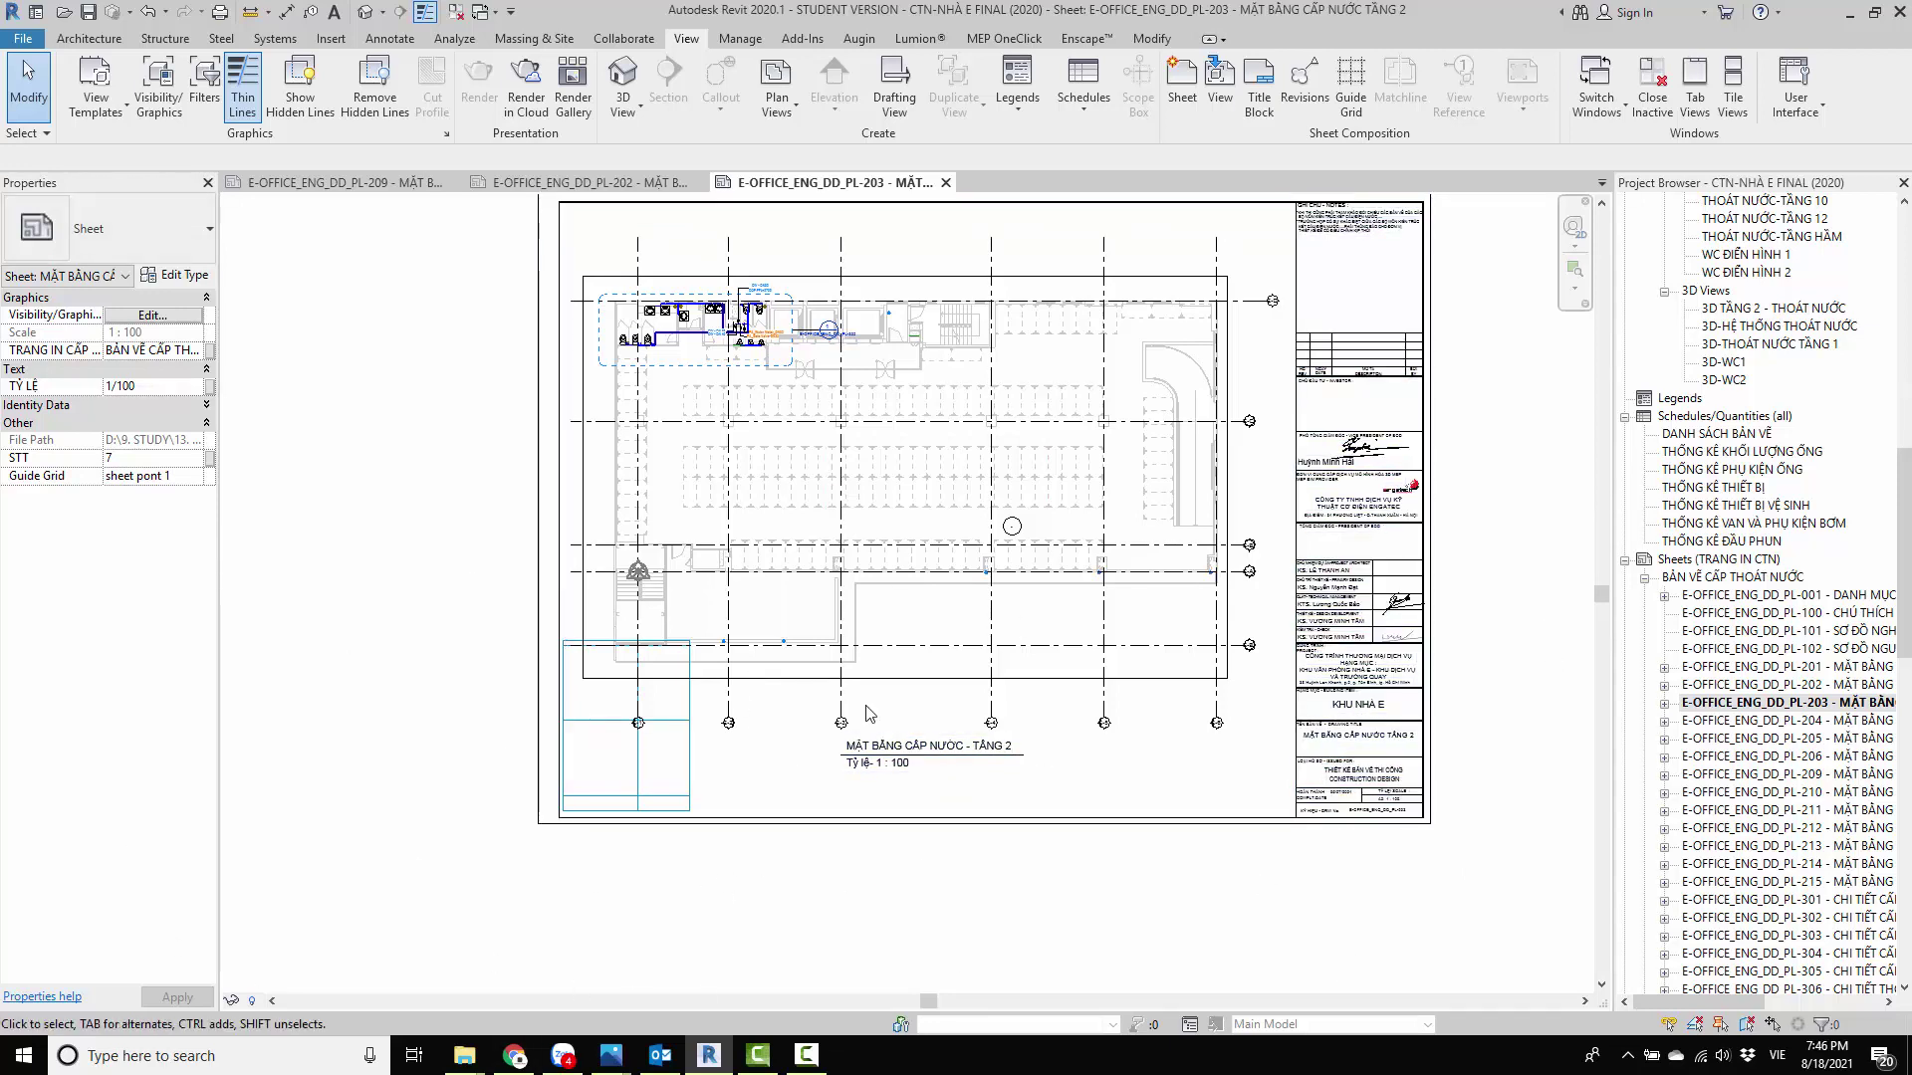
middle_drag(1421, 675, 1277, 702)
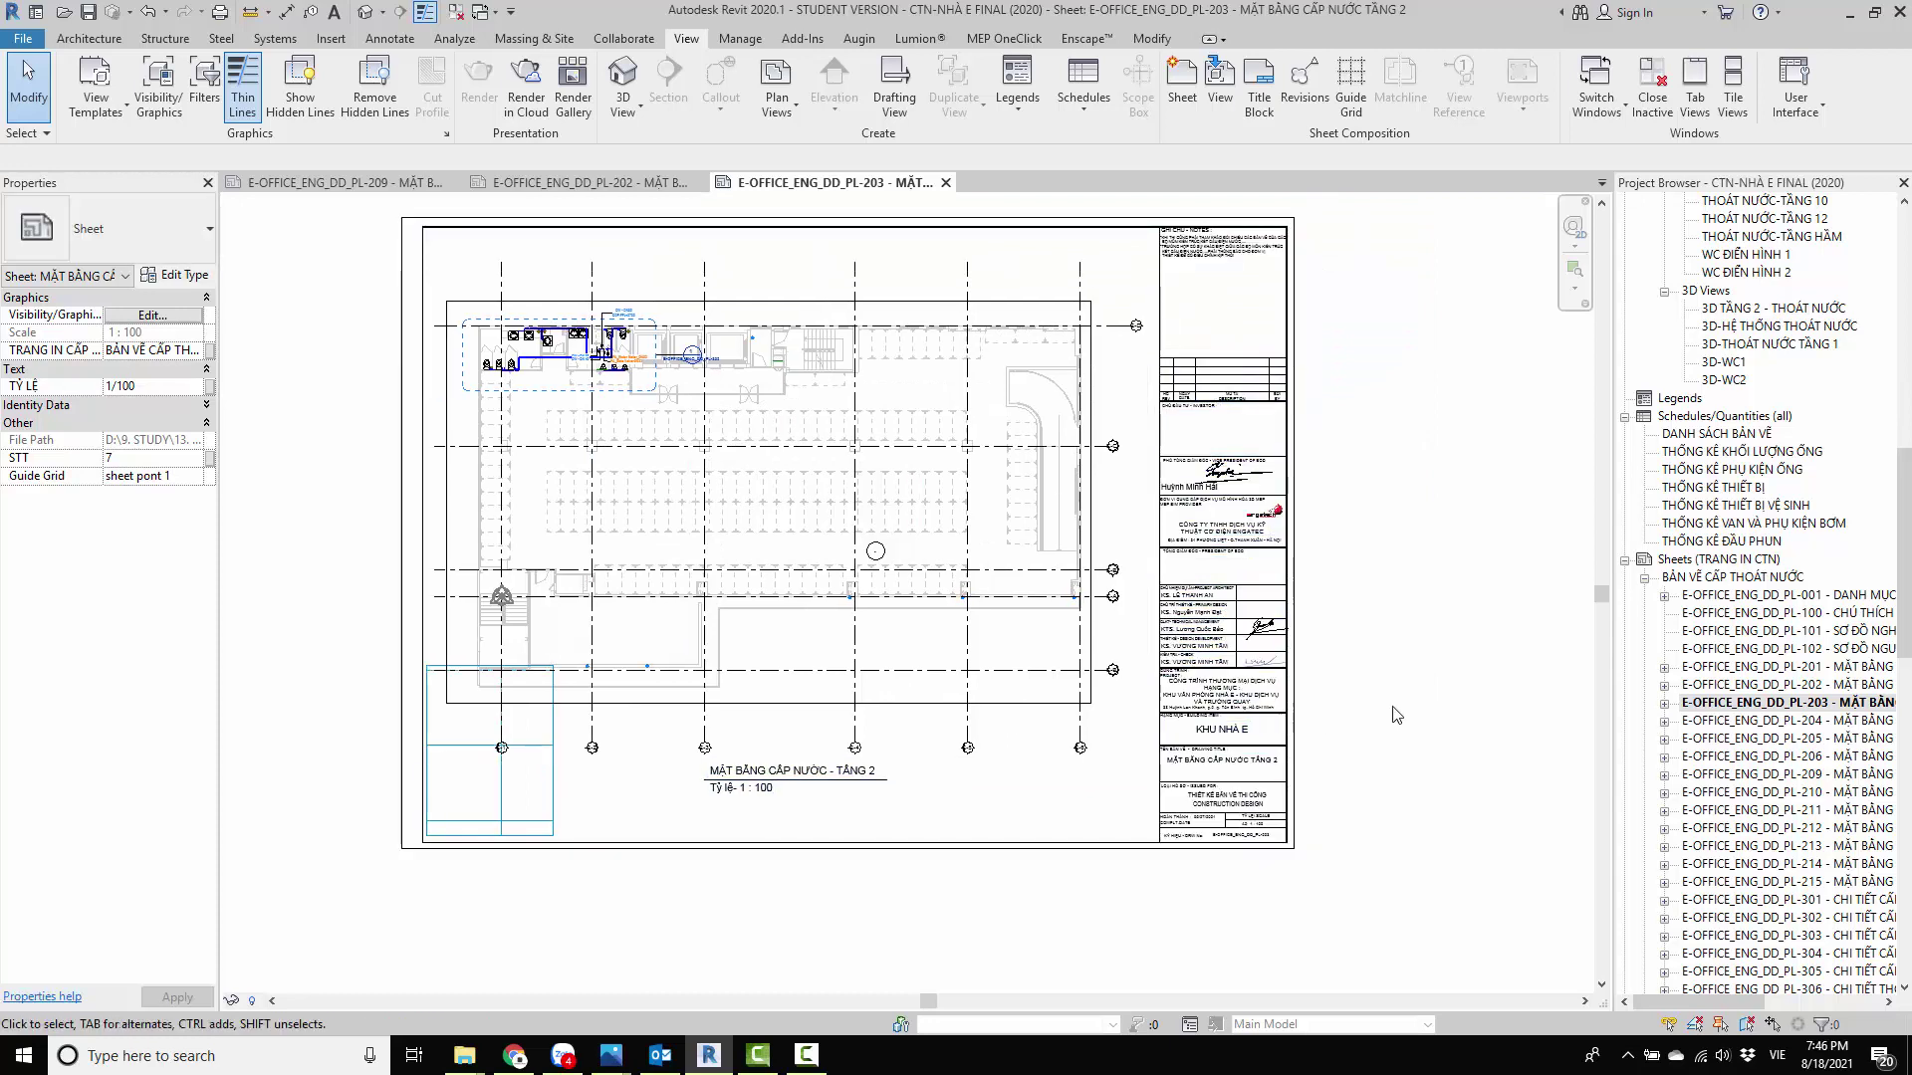